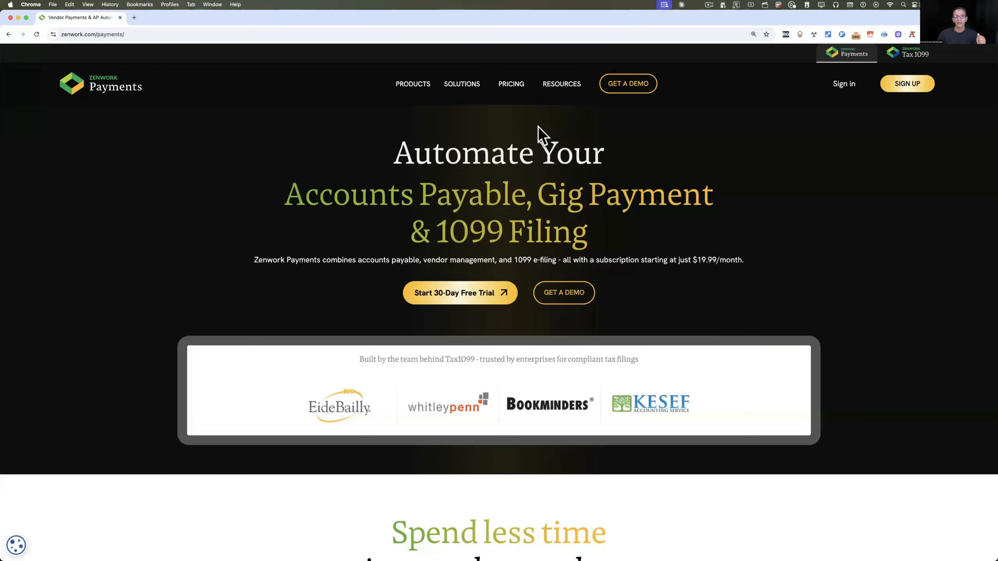
View the pricing page's $19.99 per month per payer plan and begin sign-up
left_click(513, 88)
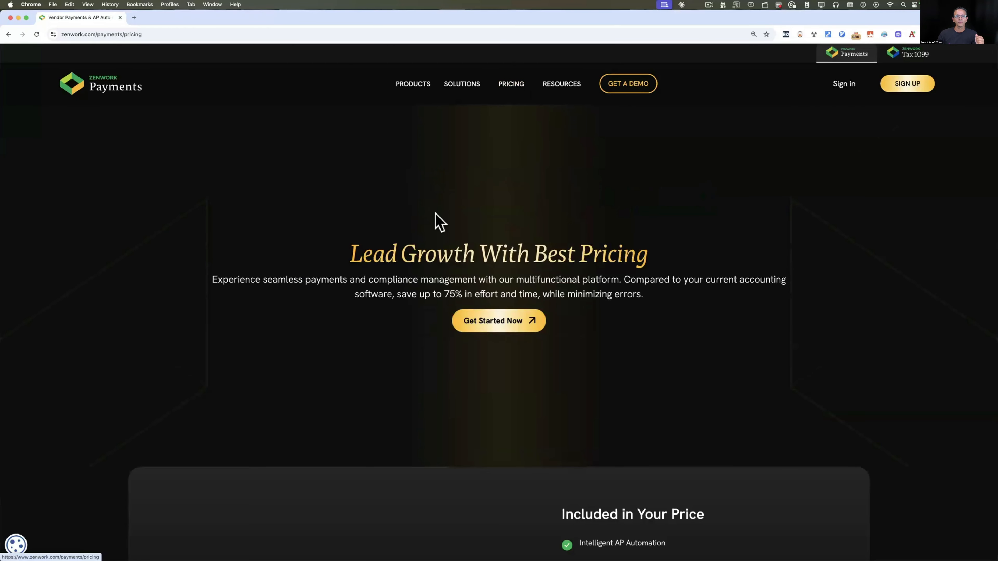
scroll(456, 313, "down", 10)
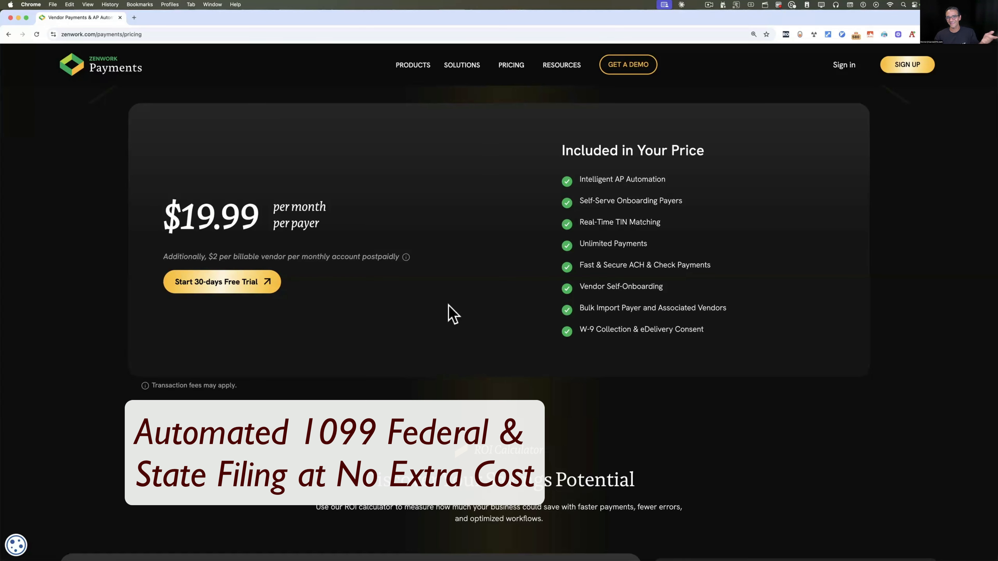
left_click(904, 65)
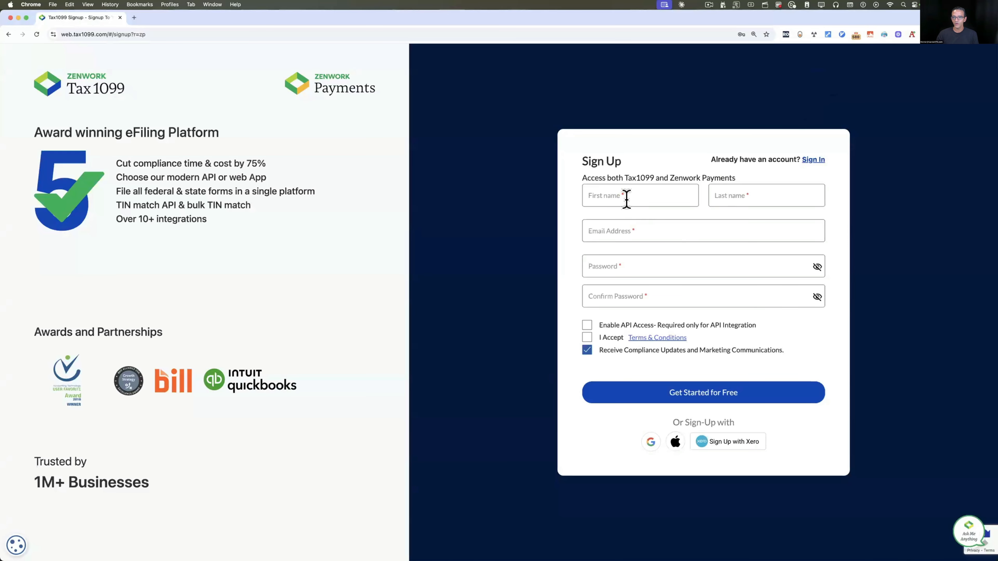
Accept the terms, set the page zoom to 125%, and choose to add a payer manually
left_click(627, 199)
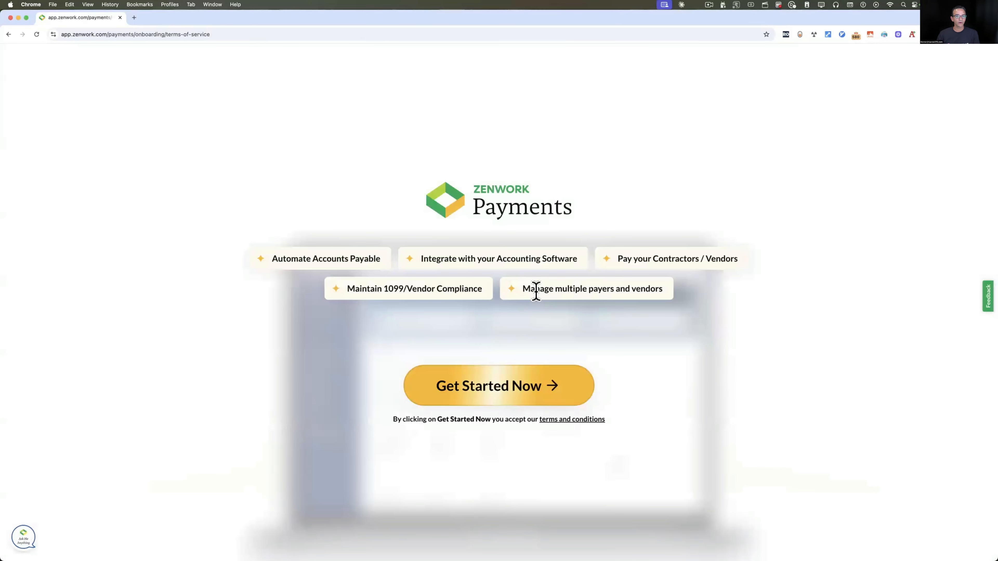
left_click(492, 393)
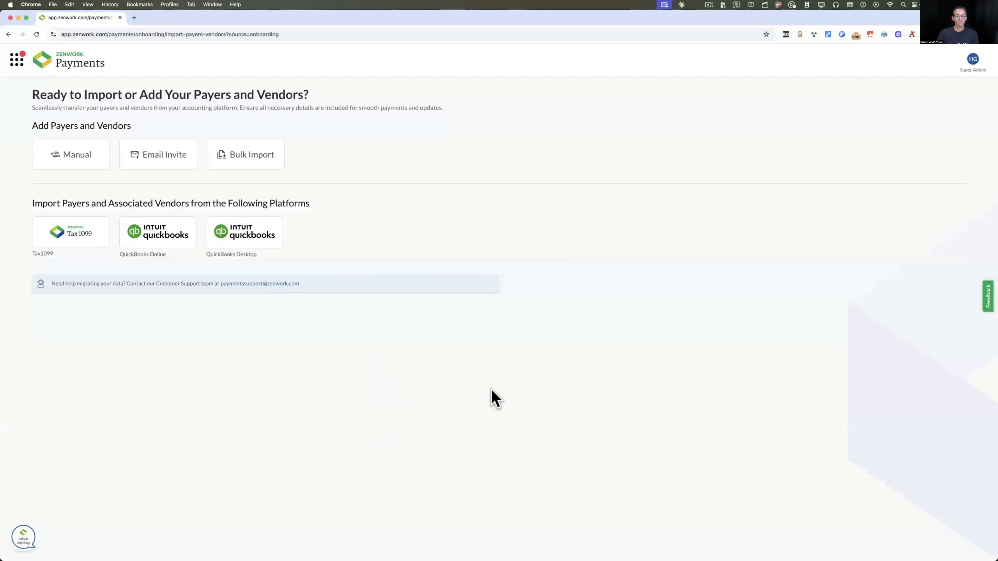
key("super+equal")
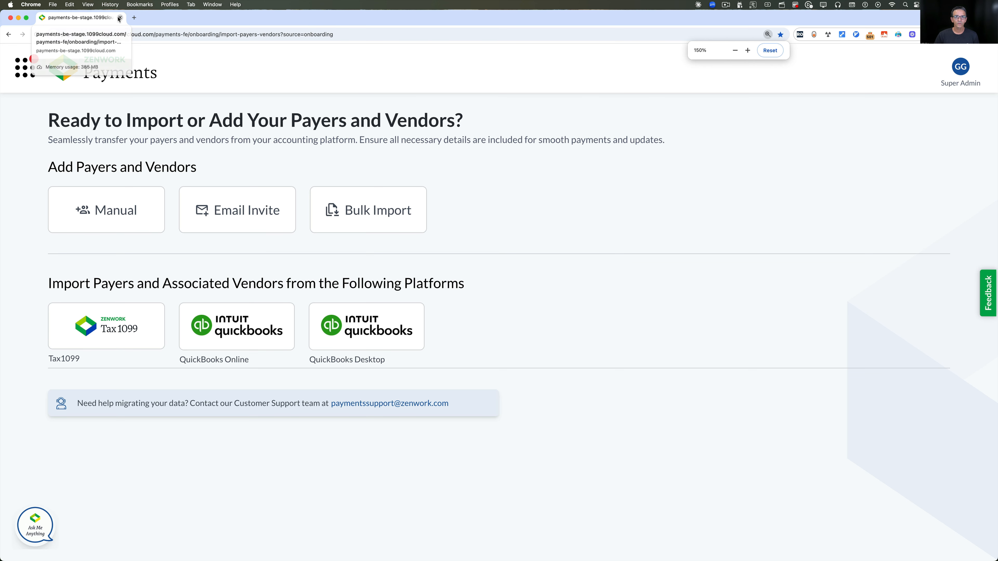
key("super+minus")
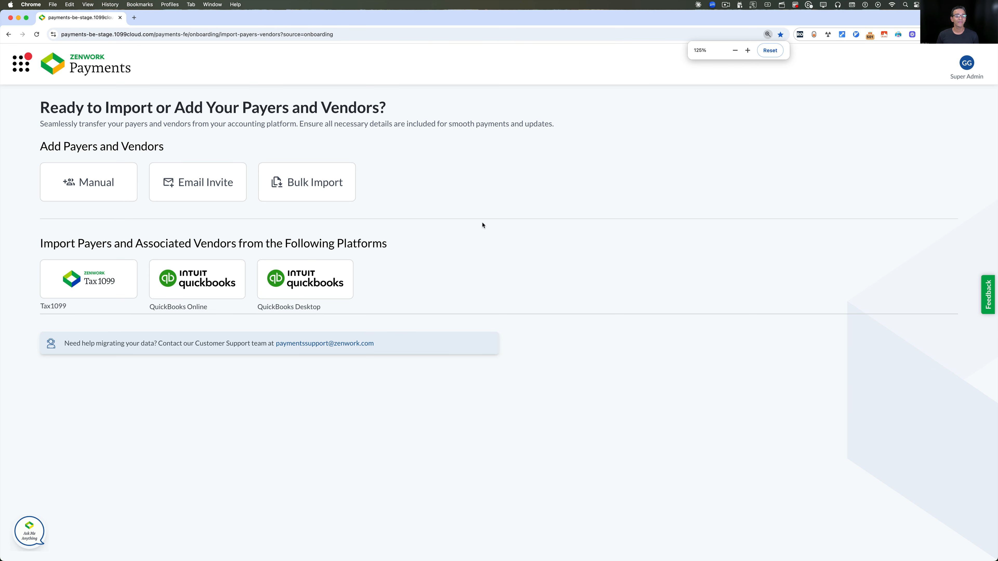
left_click(78, 190)
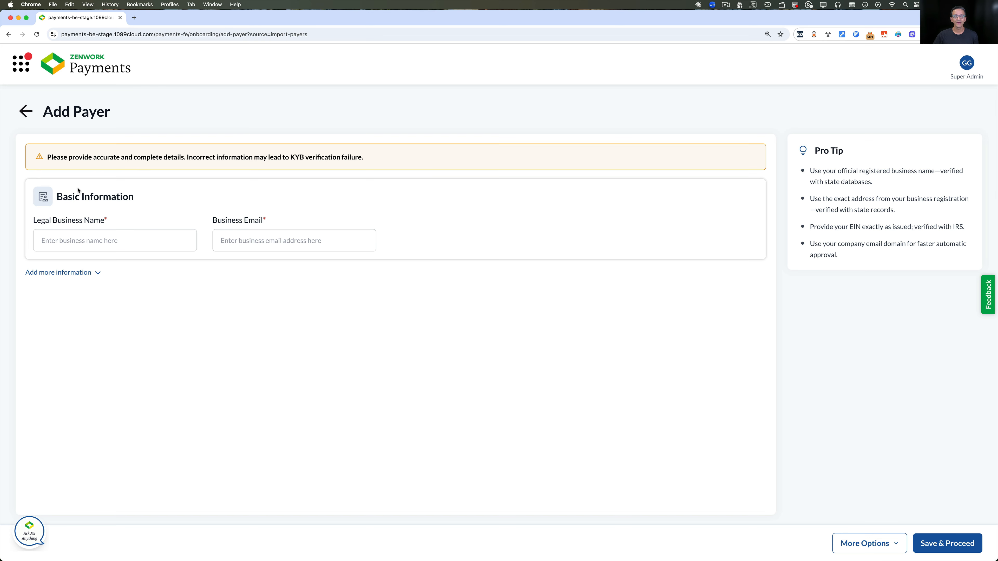
Enter the legal business name 'Rock Castle Construction LLC' and the business email
left_click(79, 243)
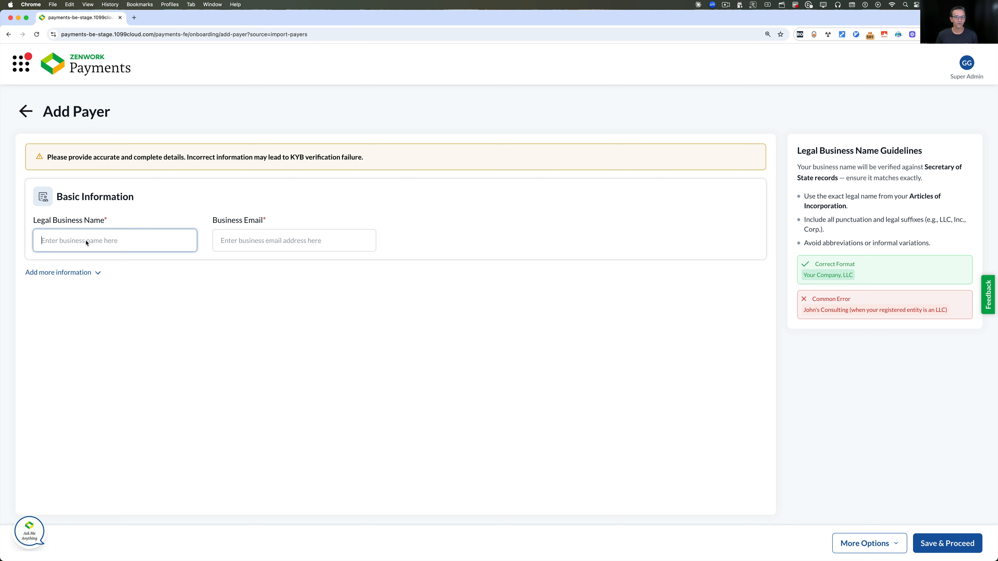
type("Rock Castle Const")
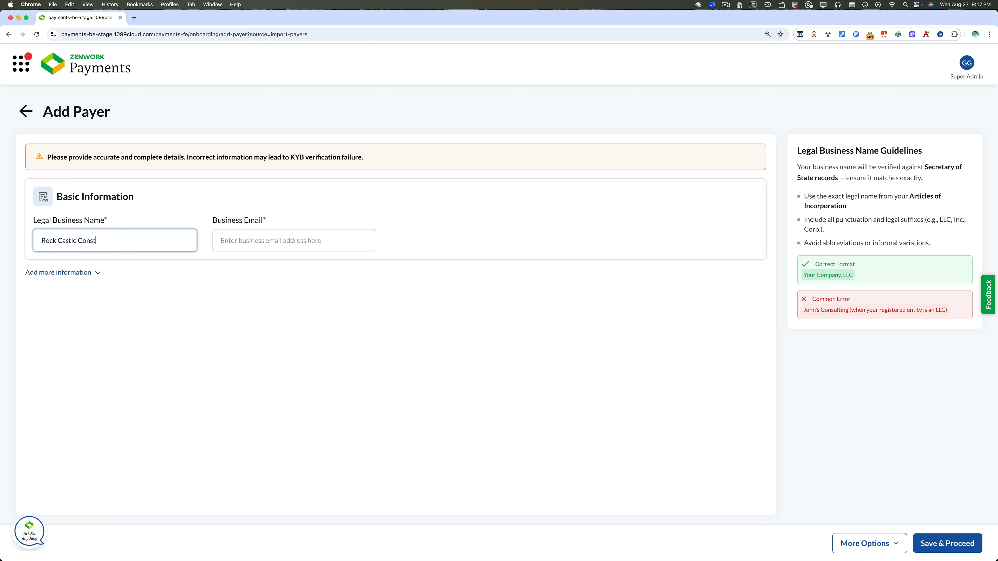
type("ruction LLC")
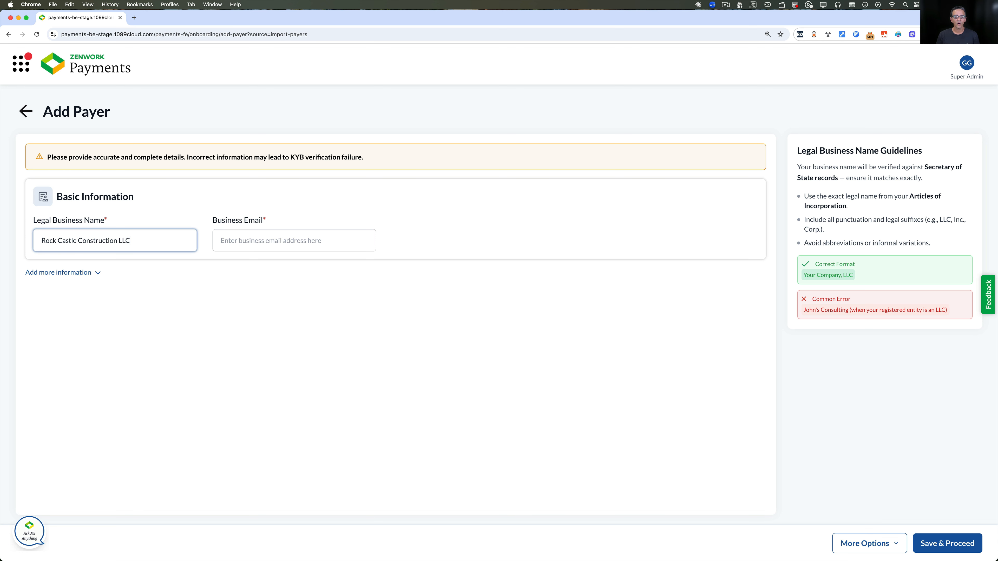
key("Tab")
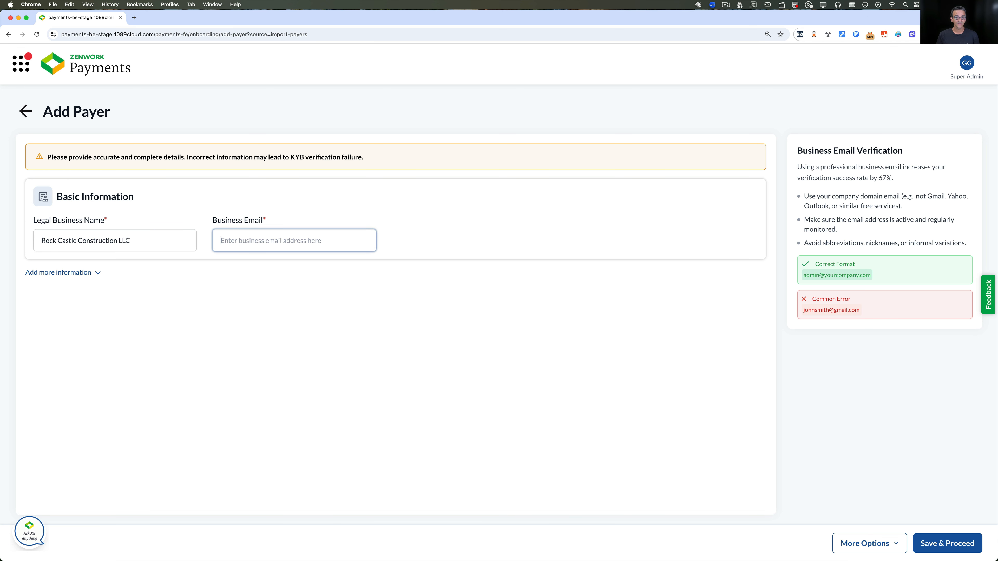
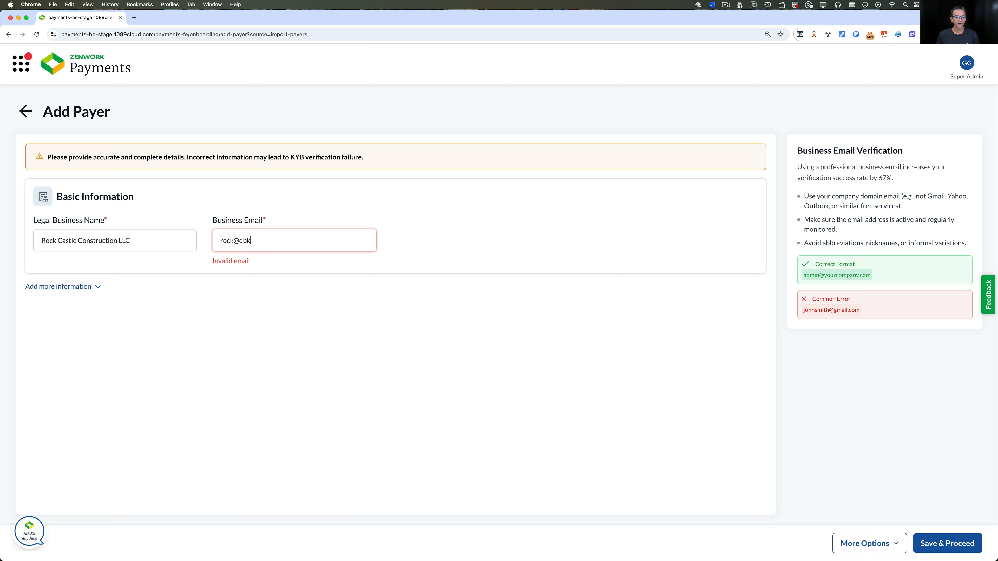
Set the business type to LLC with description 'Company', plus the EIN and business phone
left_click(98, 273)
left_click(90, 369)
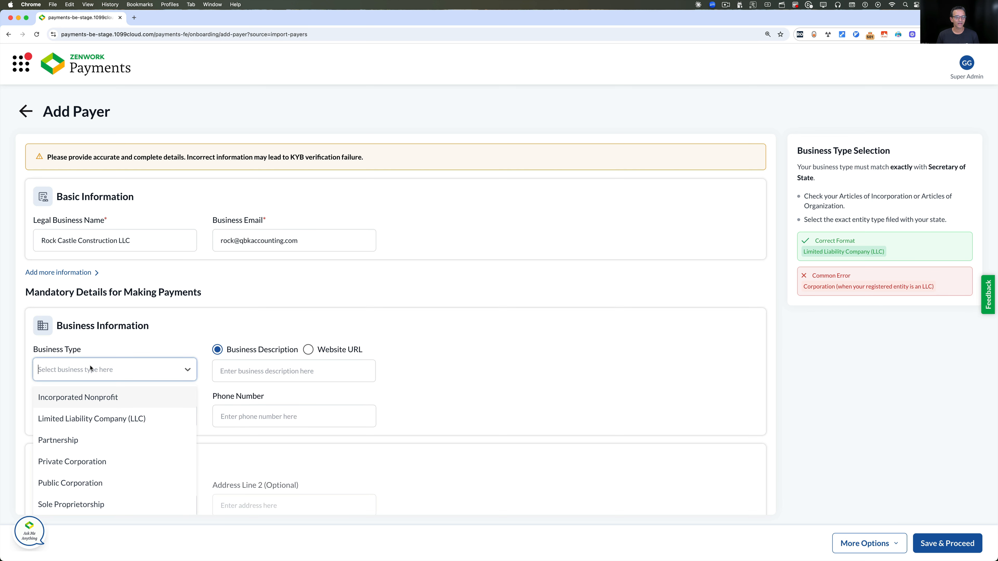
left_click(89, 418)
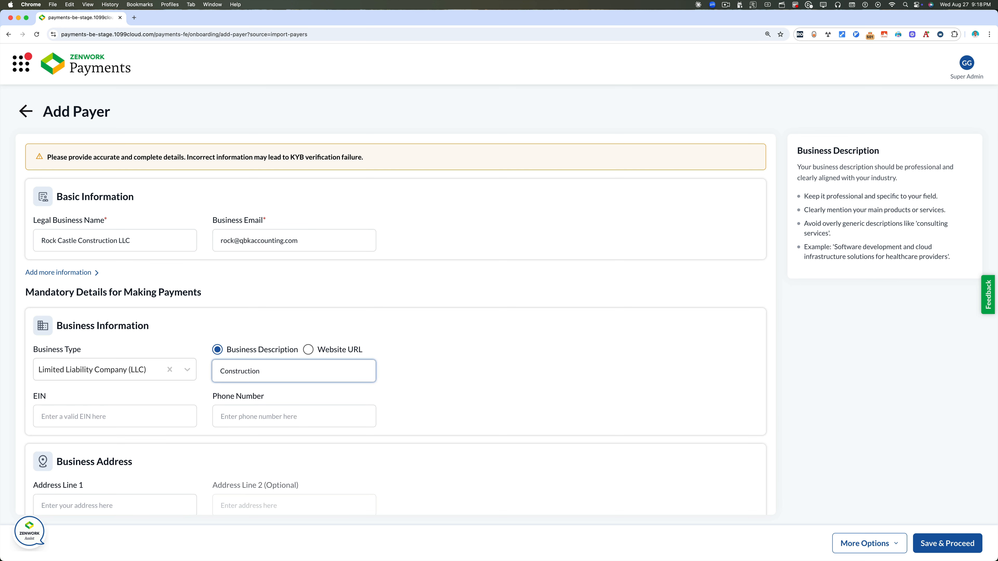
type("Company")
left_click(75, 413)
type("99-")
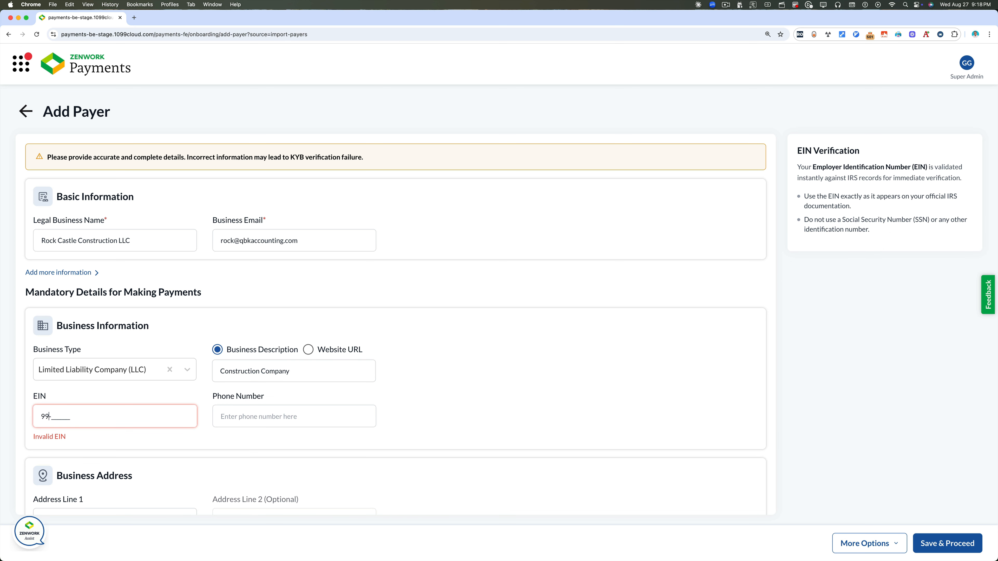
type("9999999")
key("Tab")
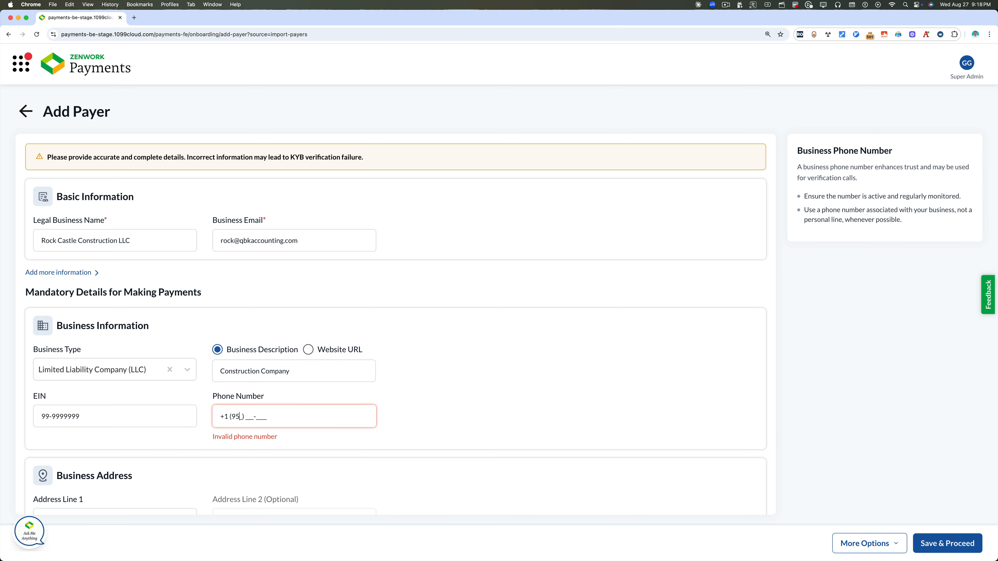
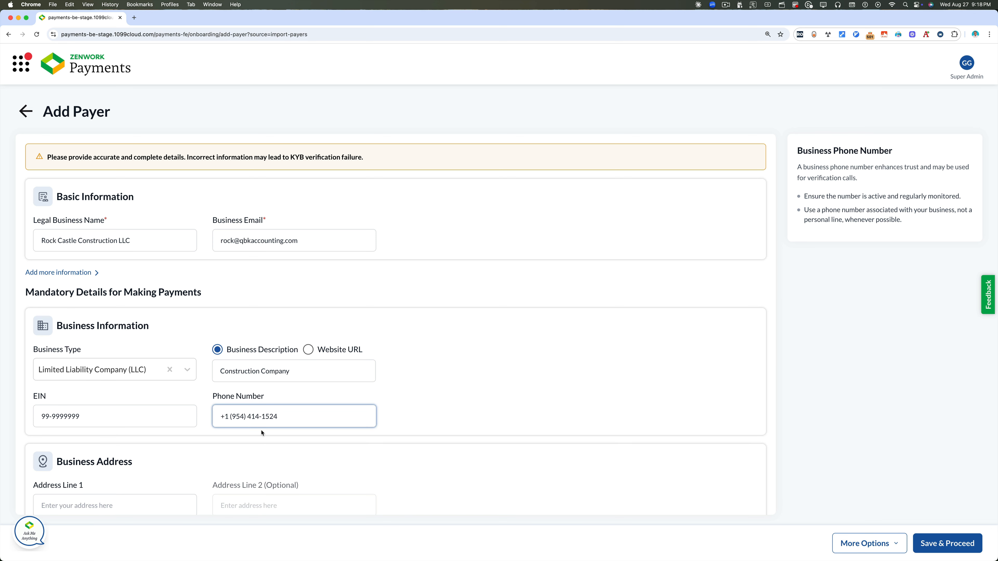
Fill in the street address and save the payer to proceed to subscription
scroll(261, 433, "down", 3)
left_click(89, 402)
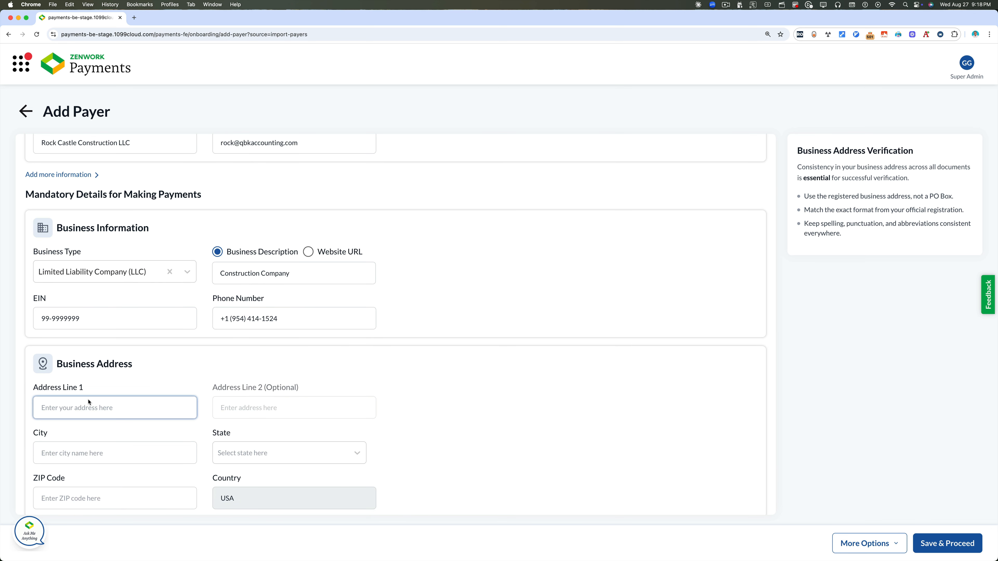
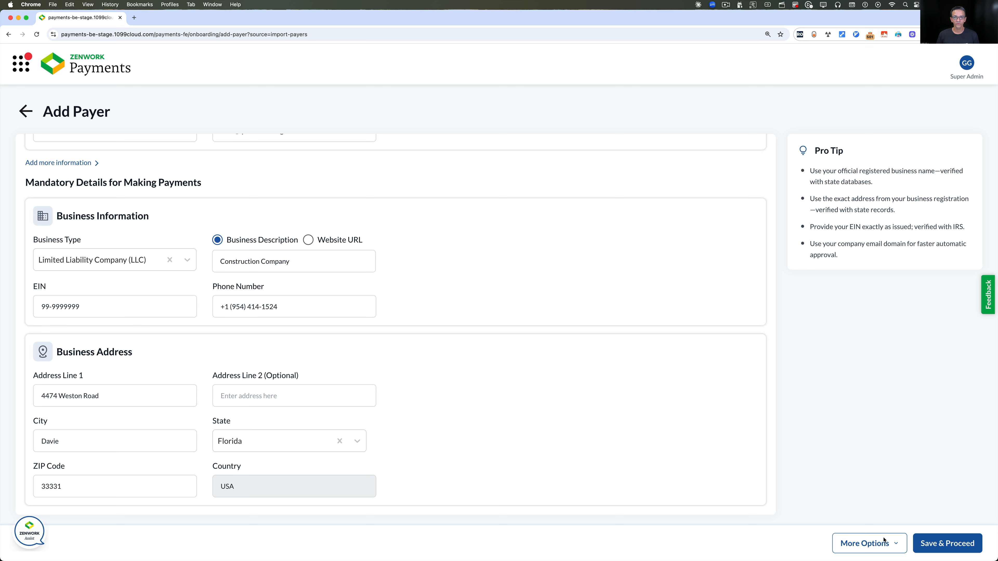
left_click(884, 541)
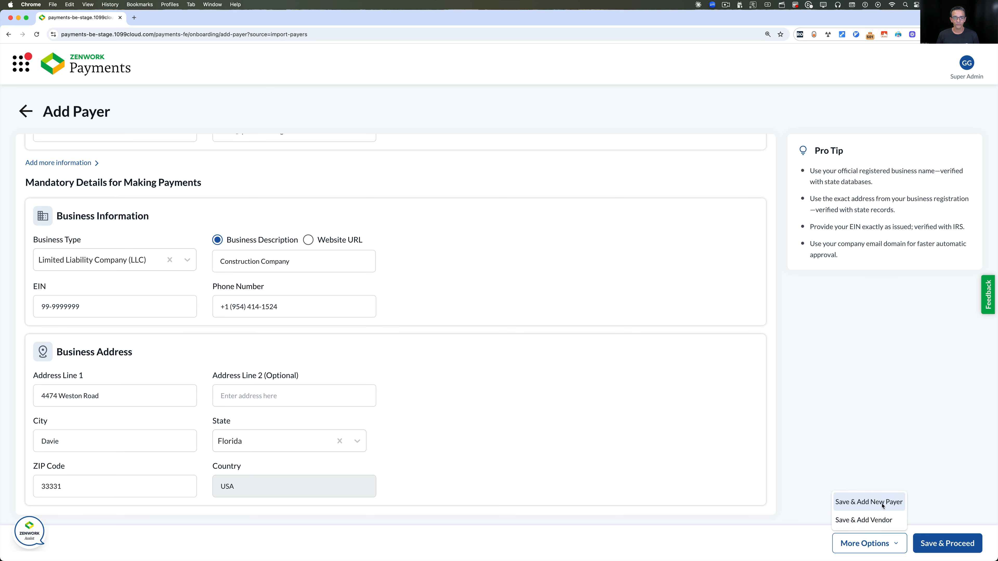
left_click(941, 522)
key("alt+super+8")
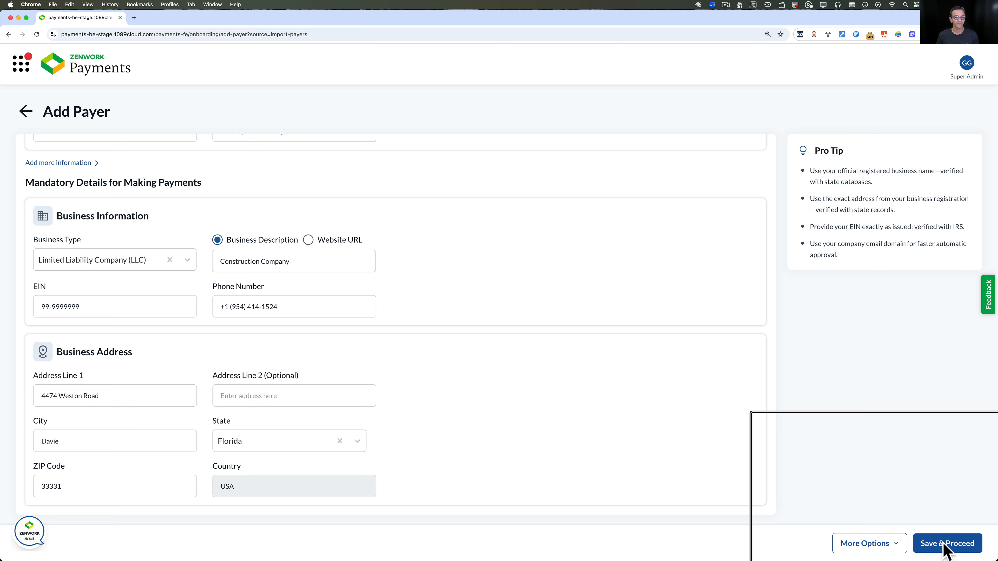
left_click(944, 544)
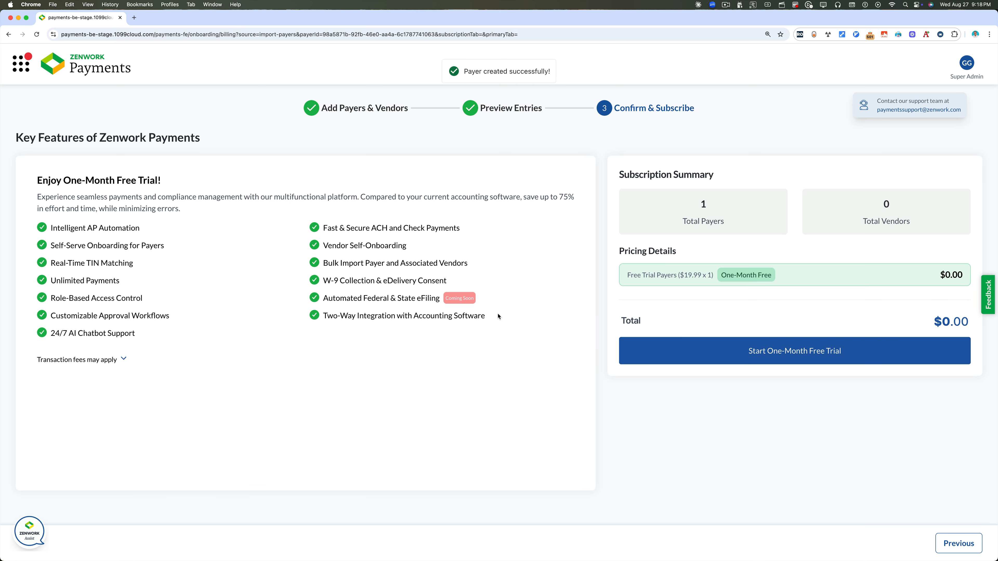
Start the one-month free trial and enter the new card's cardholder and billing ZIP details
left_click(802, 354)
left_click(553, 158)
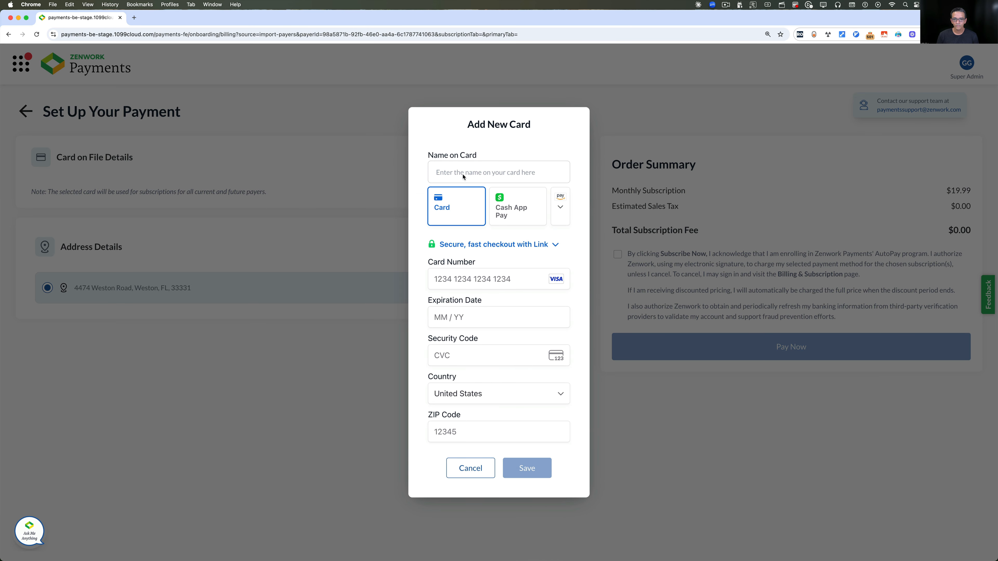
left_click(468, 173)
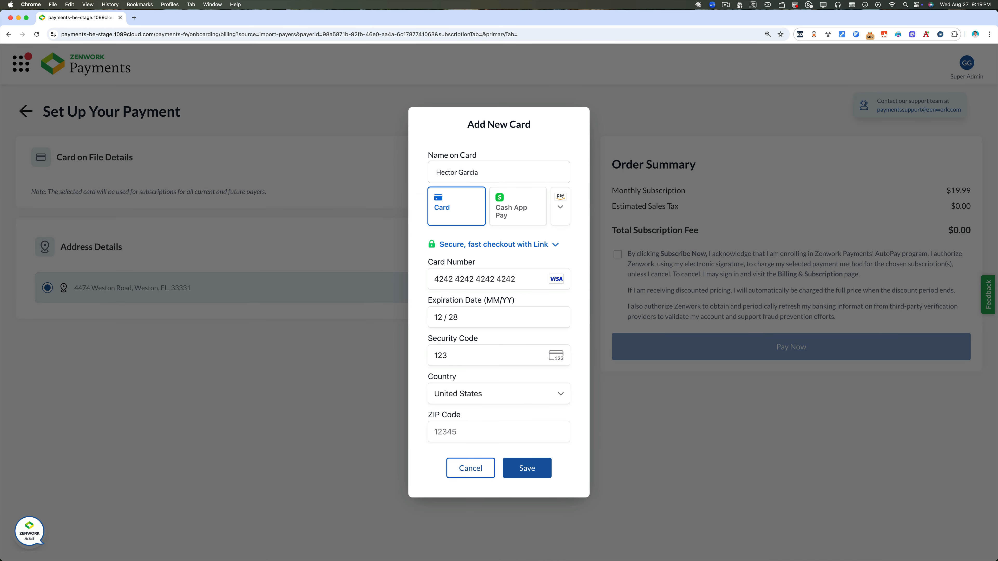
left_click(473, 435)
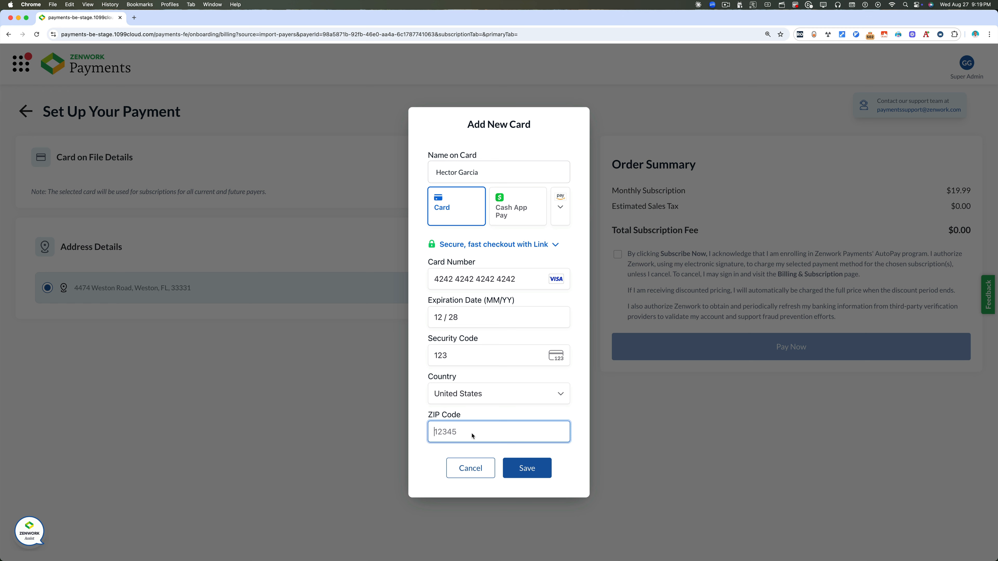
type("72701")
left_click(515, 500)
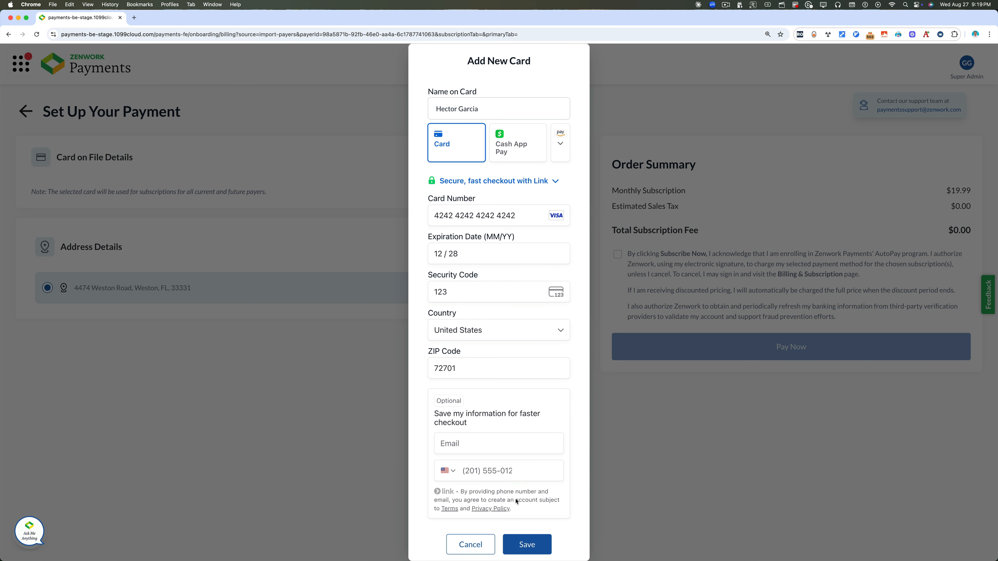
scroll(527, 539, "up", 5)
Save the card, accept the AutoPay authorization, and submit the subscription payment
left_click(527, 545)
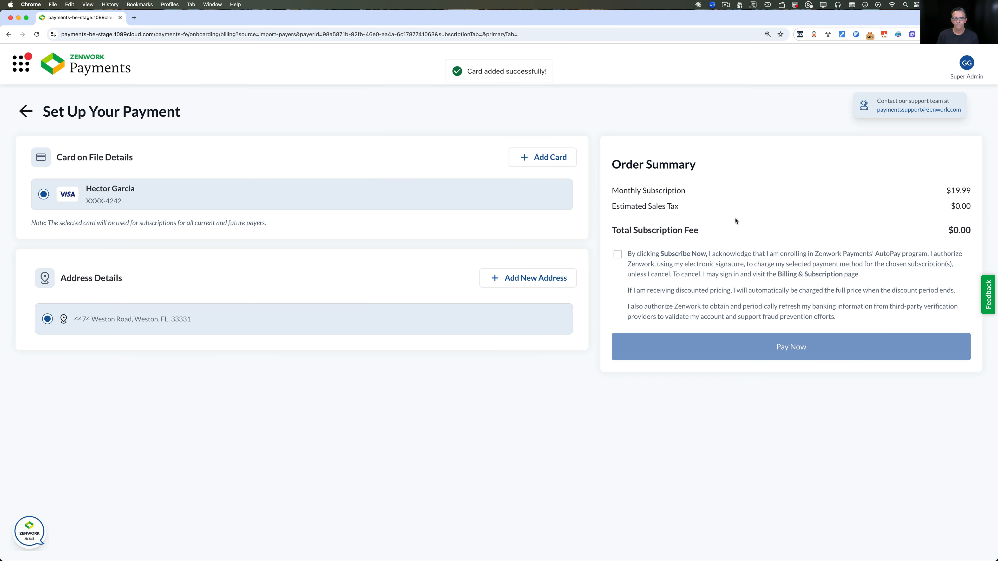
left_click(621, 257)
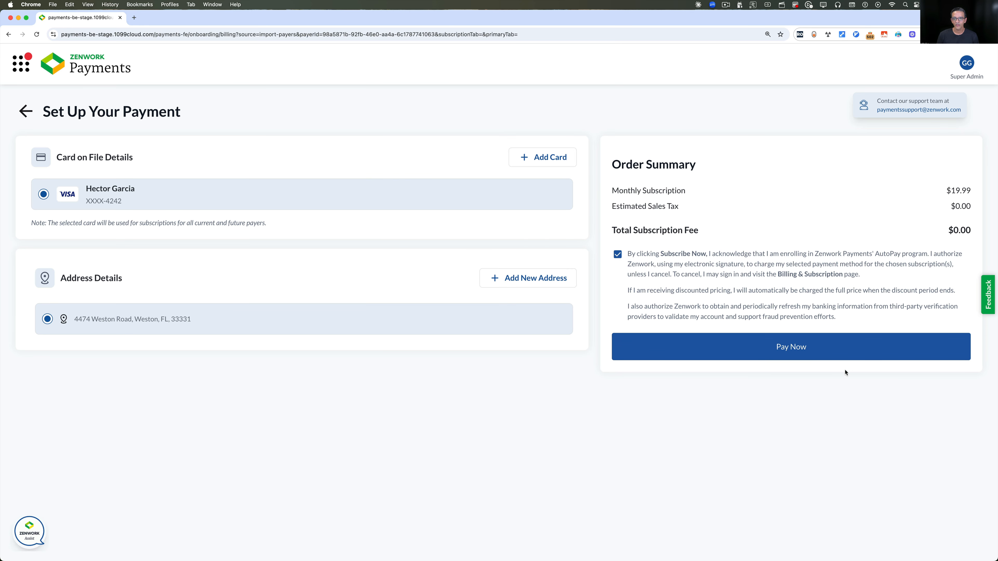
left_click(797, 352)
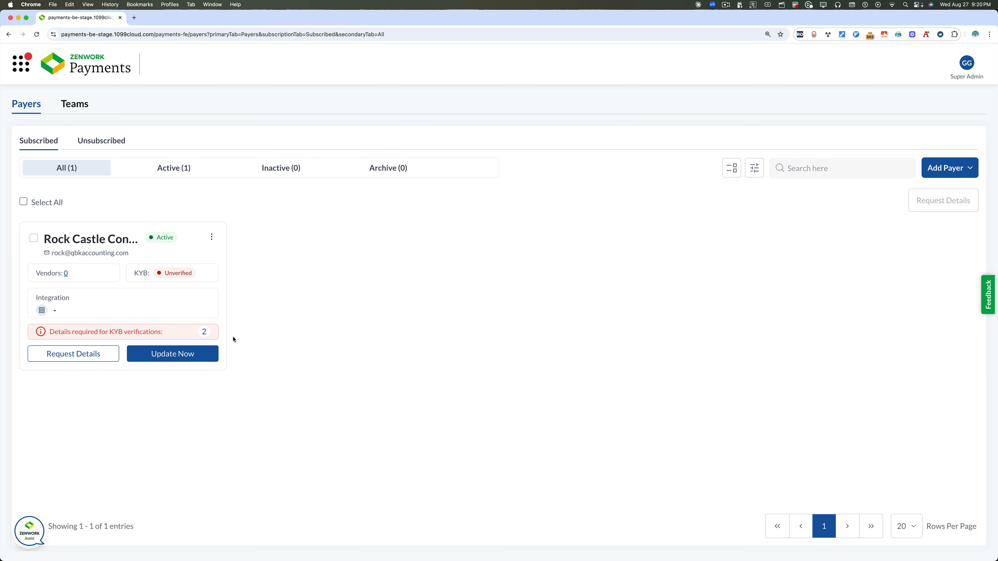
Open the Rock Castle payer's overview and start KYB verification to reach Edit Payer
mouse_move(206, 339)
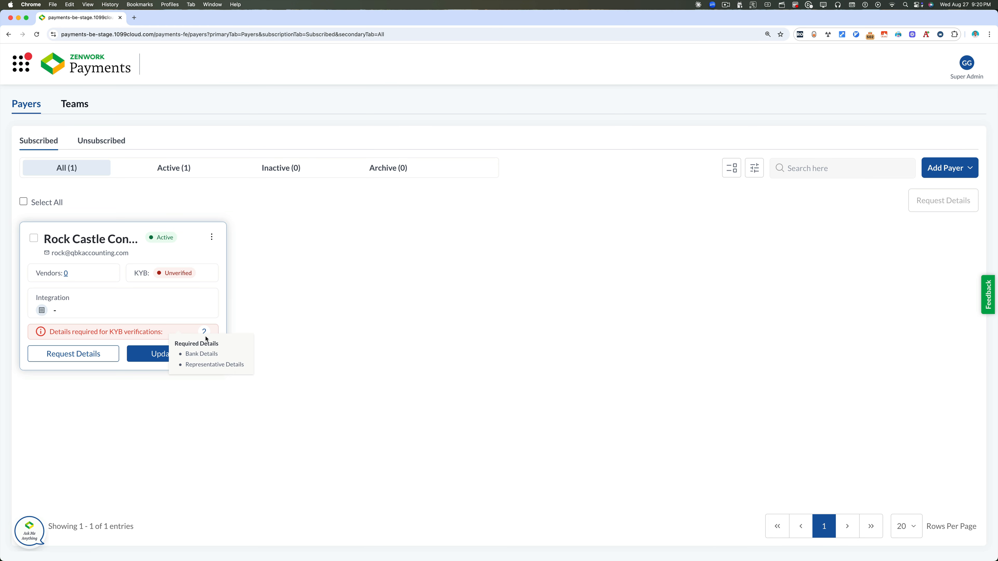
left_click(206, 357)
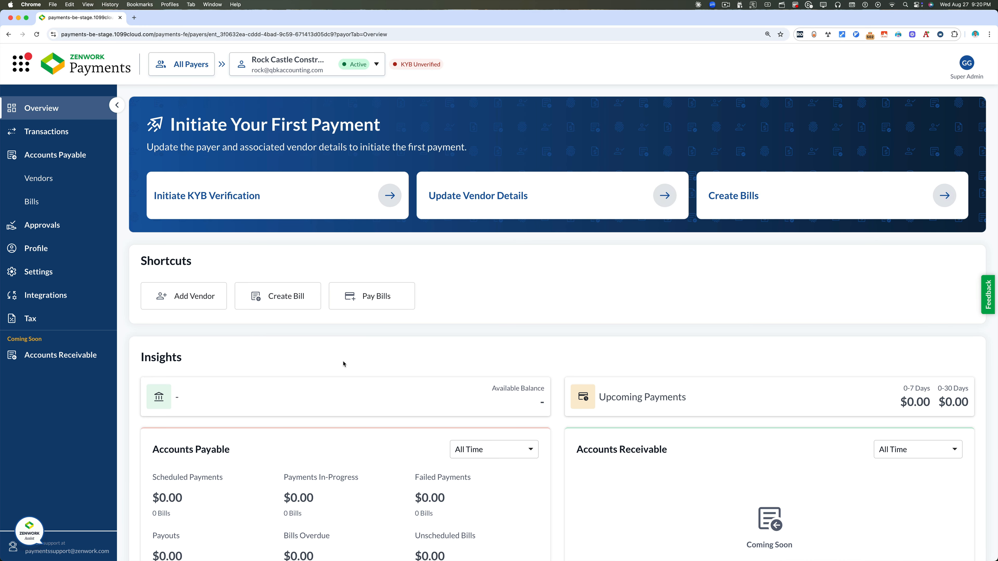
left_click(202, 200)
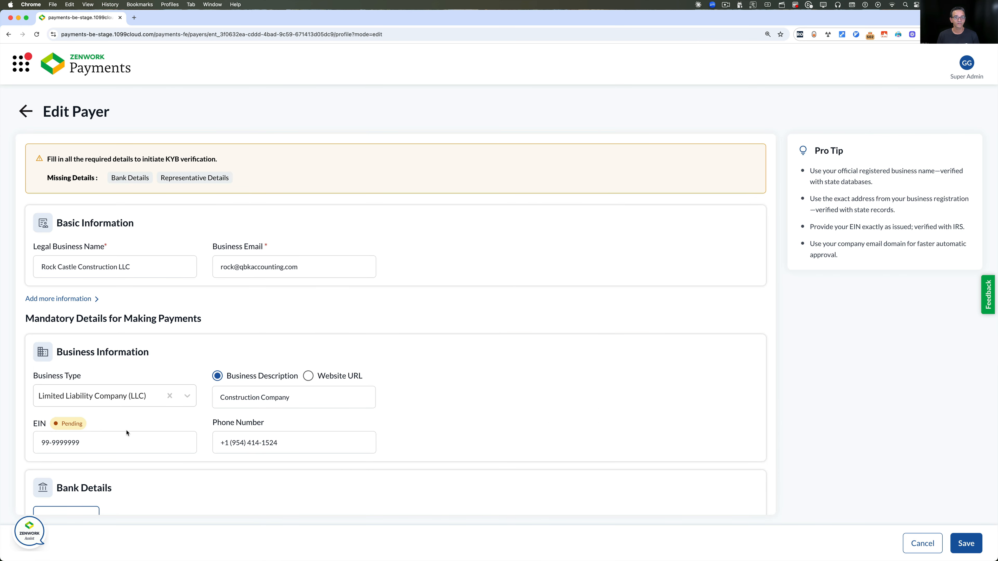
scroll(127, 432, "down", 7)
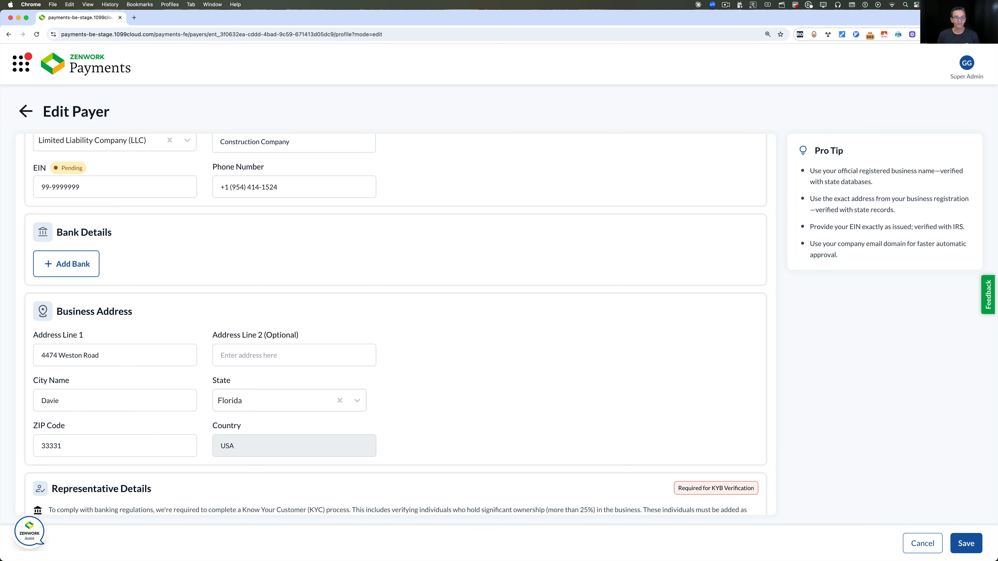
scroll(66, 318, "up", 2)
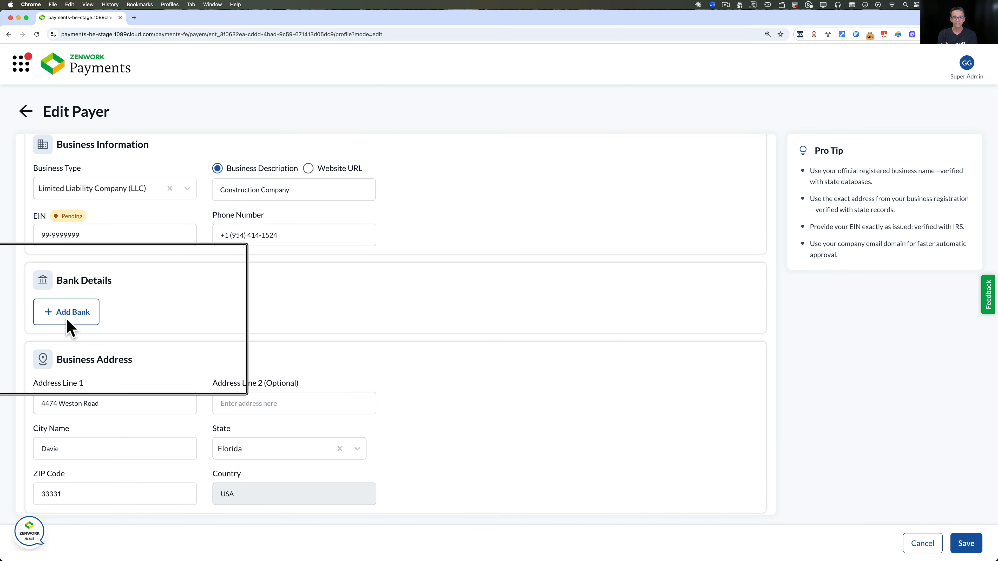
Add a bank via Instant Bank Login, continuing as a Plaid guest and verifying with the security code
left_click(66, 317)
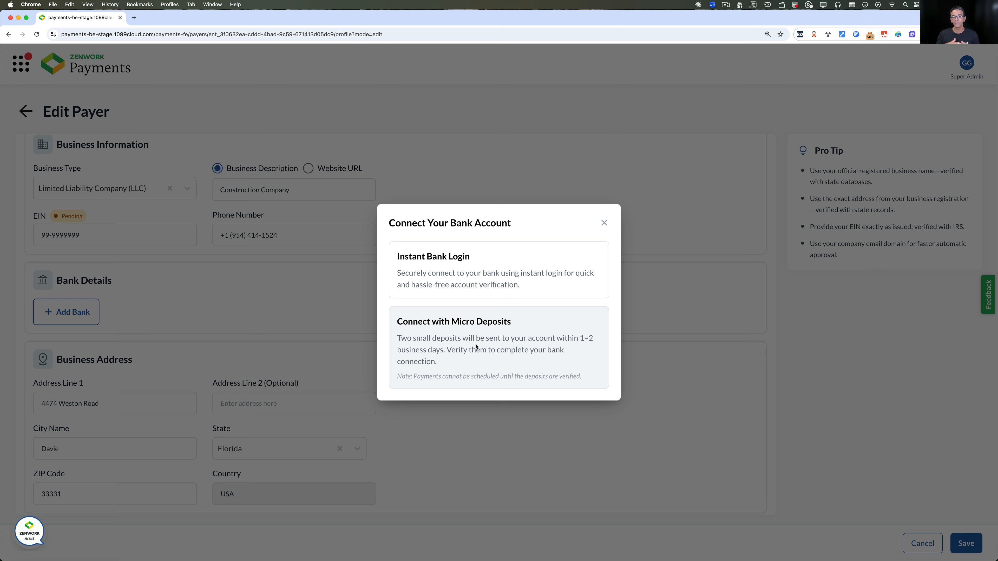
left_click(475, 272)
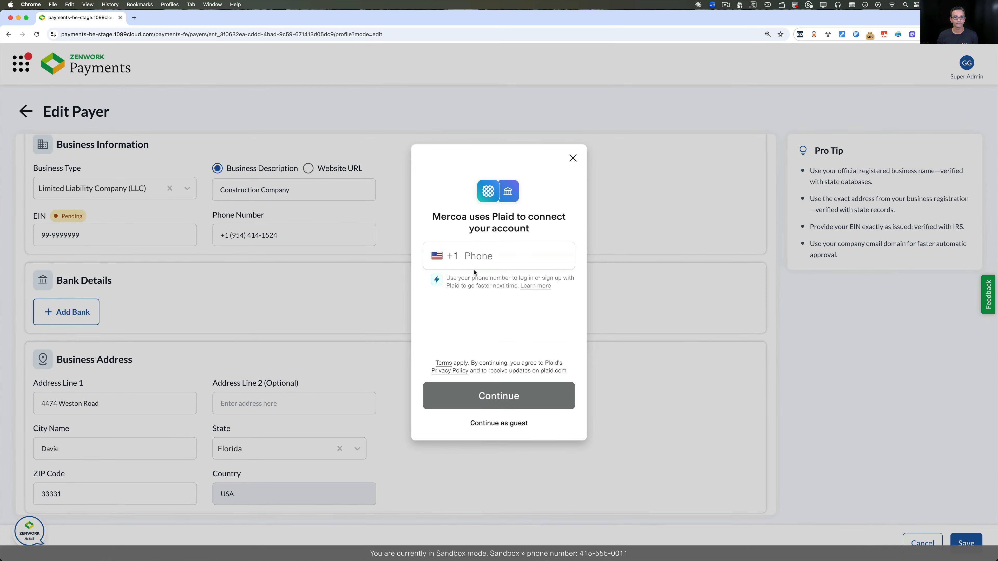
left_click(498, 428)
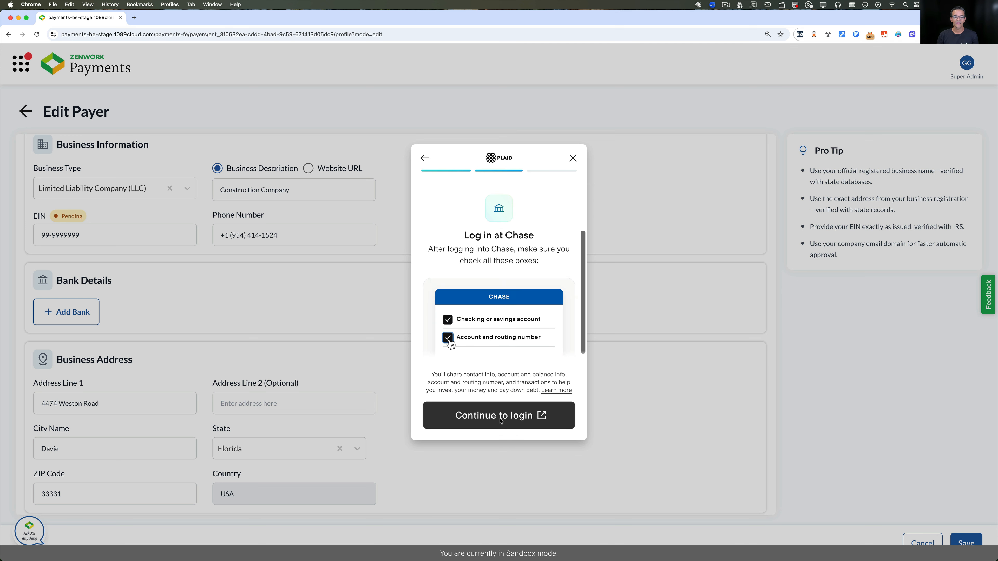
left_click(500, 419)
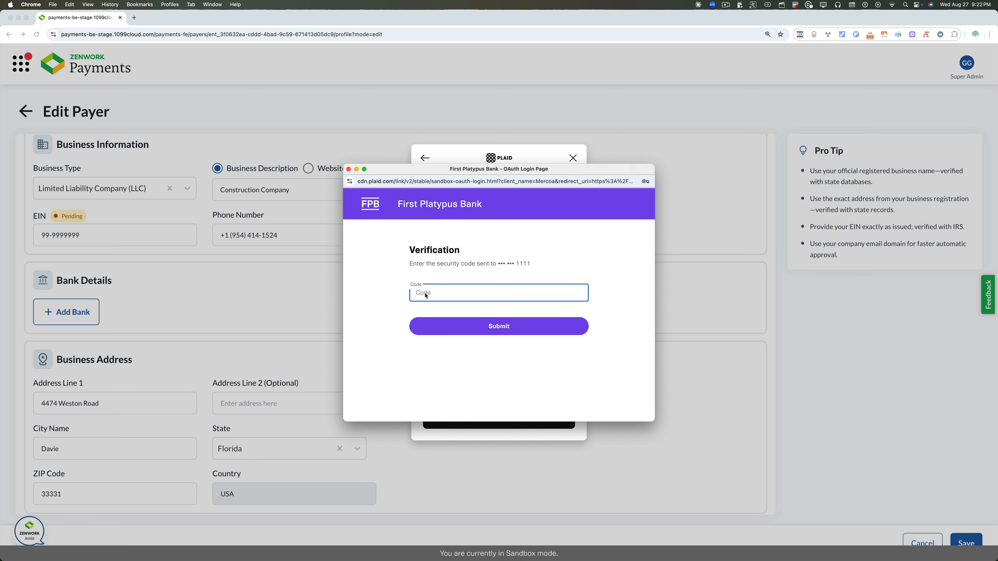
type("123")
left_click(460, 331)
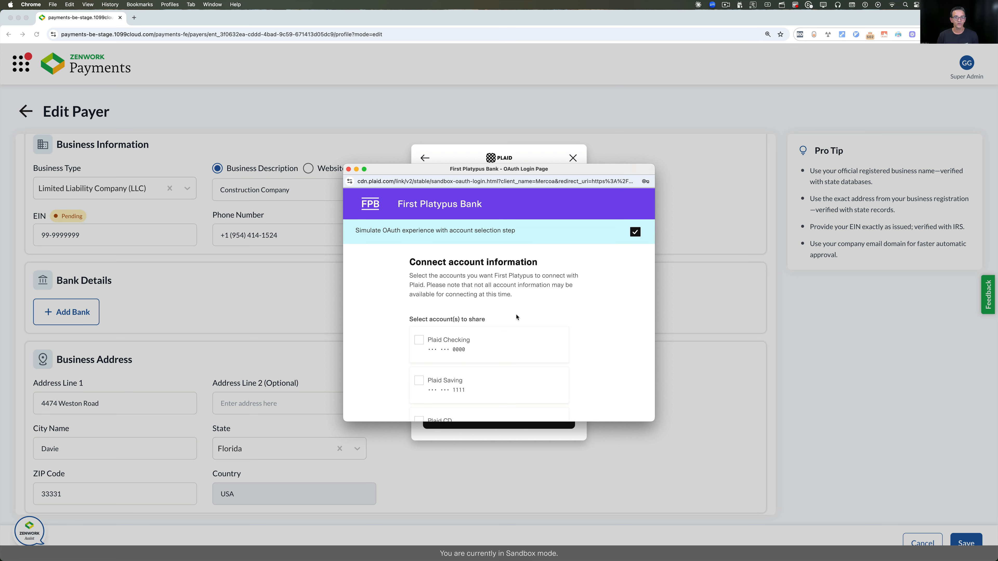
Select the Plaid Checking account and confirm sharing its information
scroll(516, 317, "down", 2)
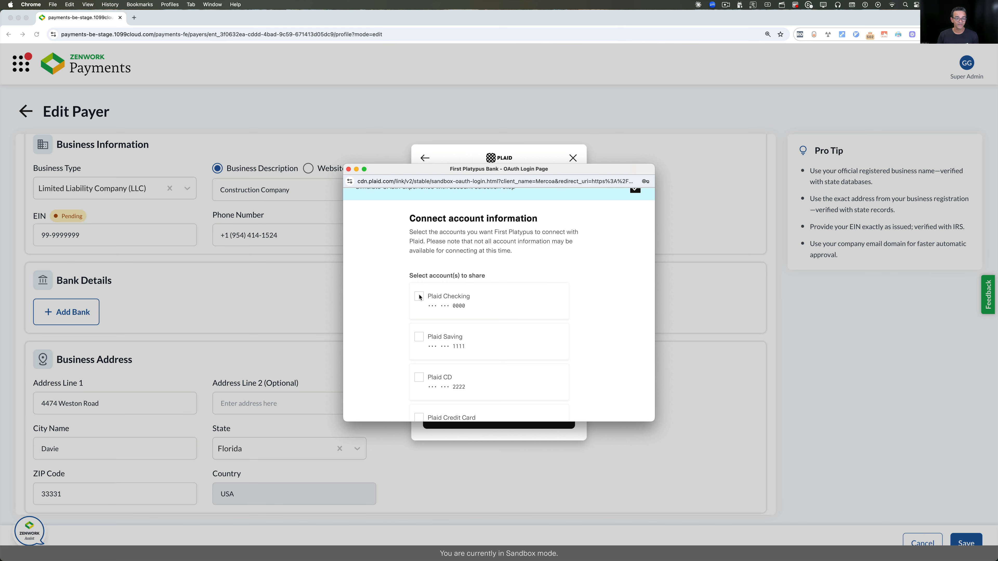
left_click(432, 304)
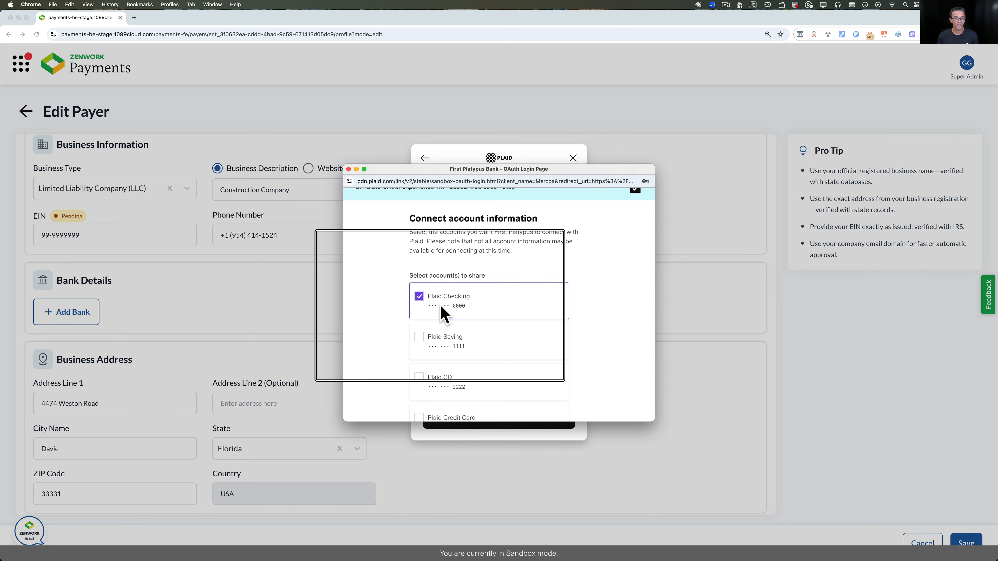
scroll(452, 316, "down", 10)
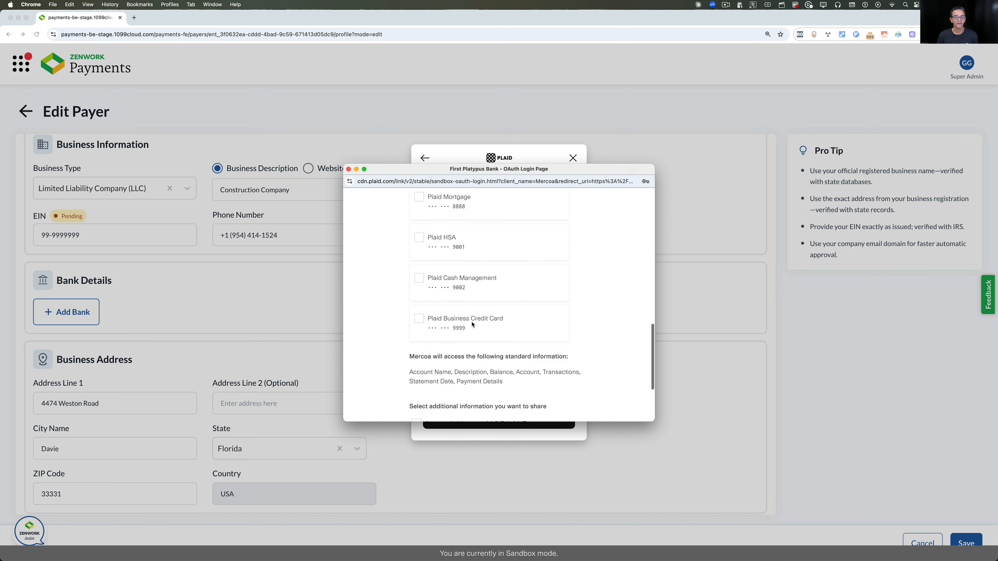
scroll(472, 324, "down", 5)
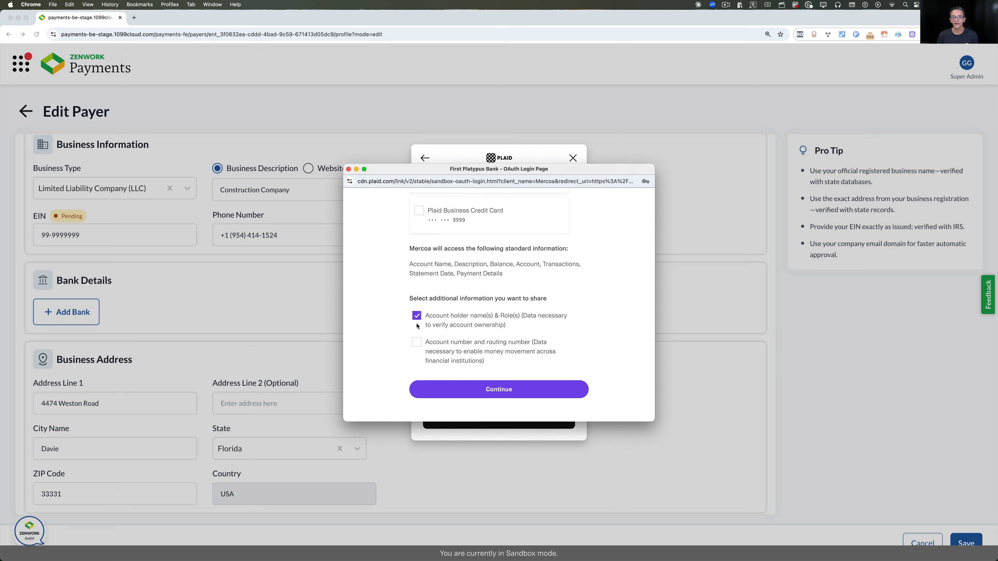
left_click(501, 395)
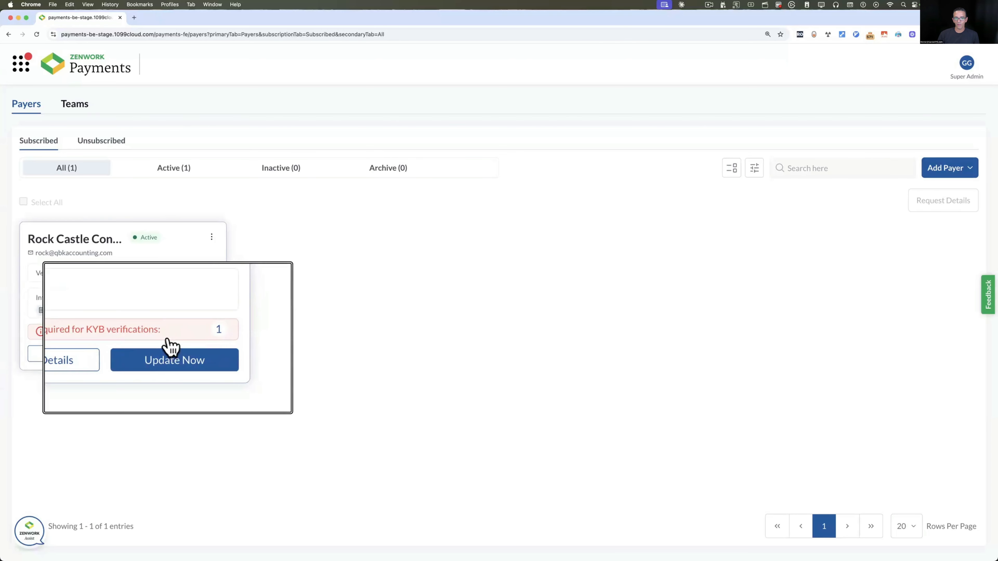
Reopen the payer's Edit Payer form and scroll to Representative Details
left_click(154, 335)
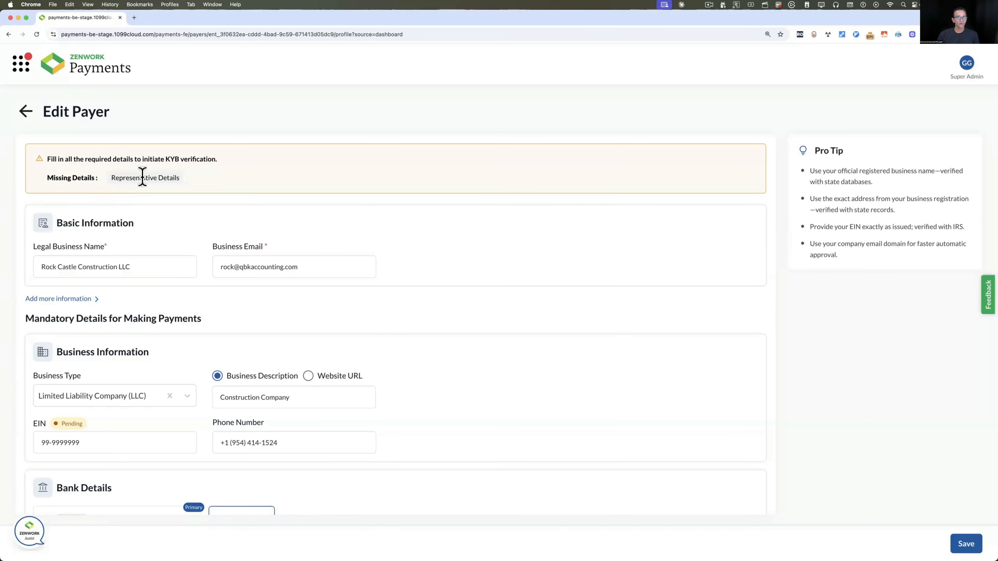
scroll(177, 316, "down", 10)
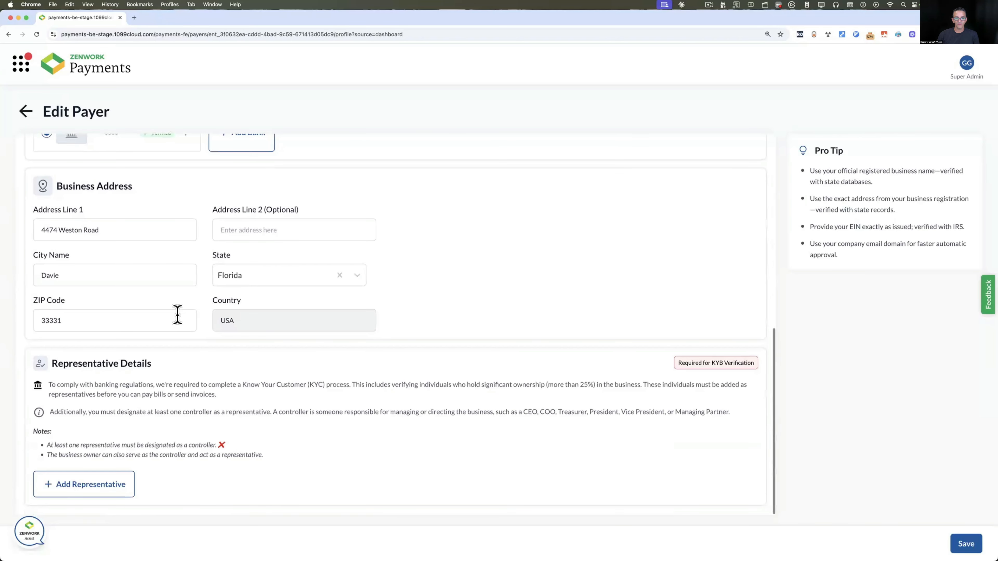
Start a new representative, filling in their details with job title CFO
left_click(90, 487)
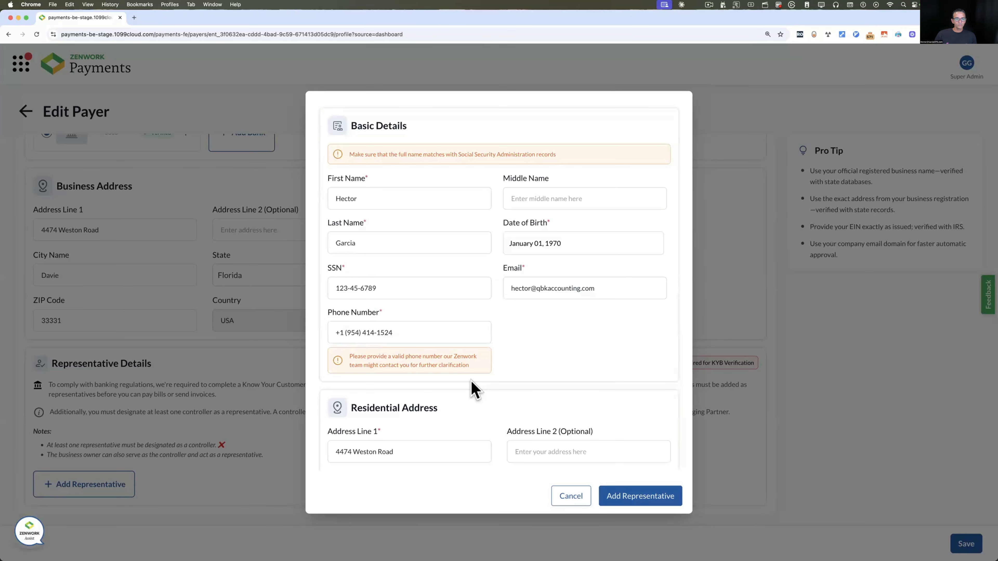
scroll(470, 386, "down", 7)
left_click(461, 388)
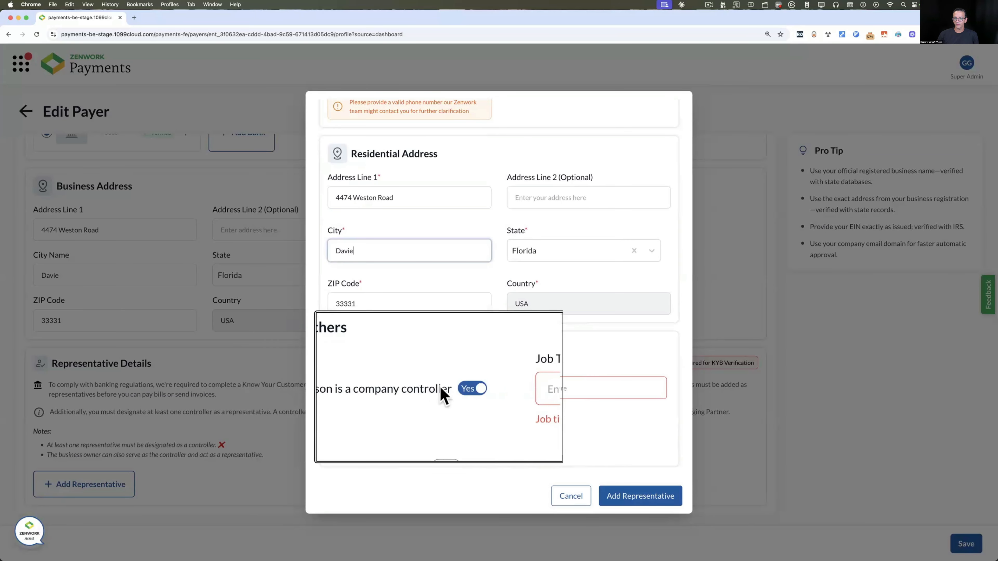
left_click(549, 390)
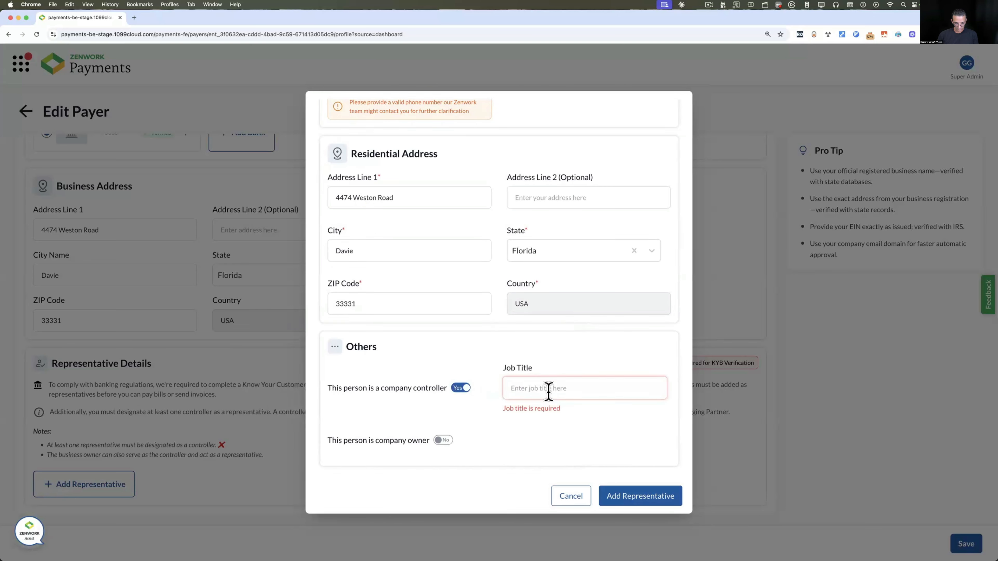
type("CFO")
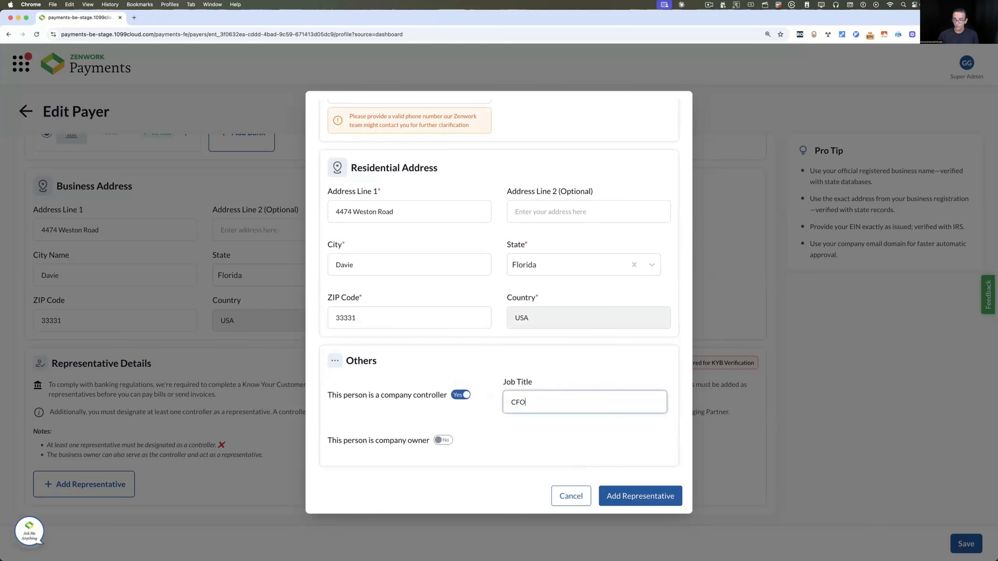
Mark the representative as owner with 100% ownership, add them, and save the payer
left_click(444, 440)
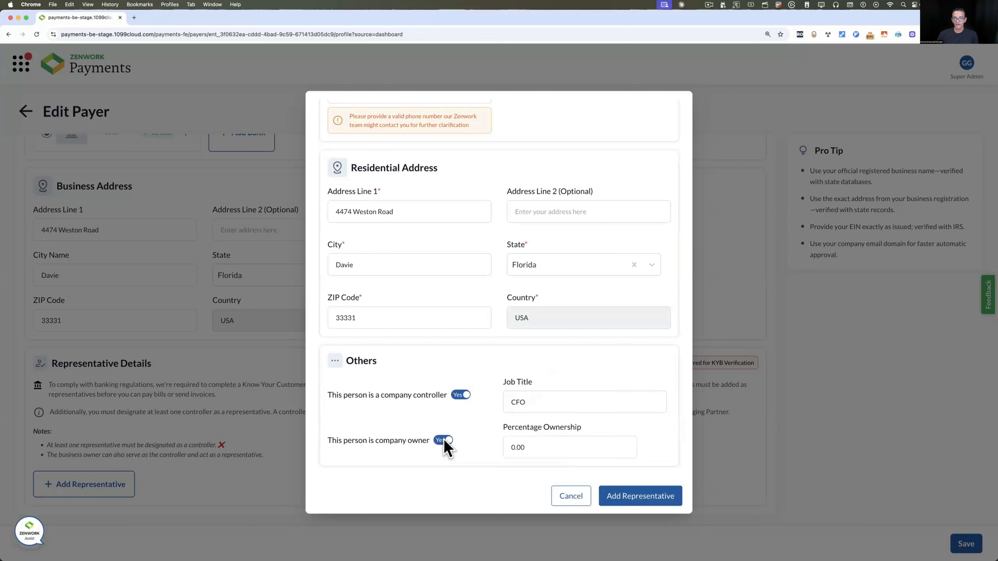
left_click(514, 449)
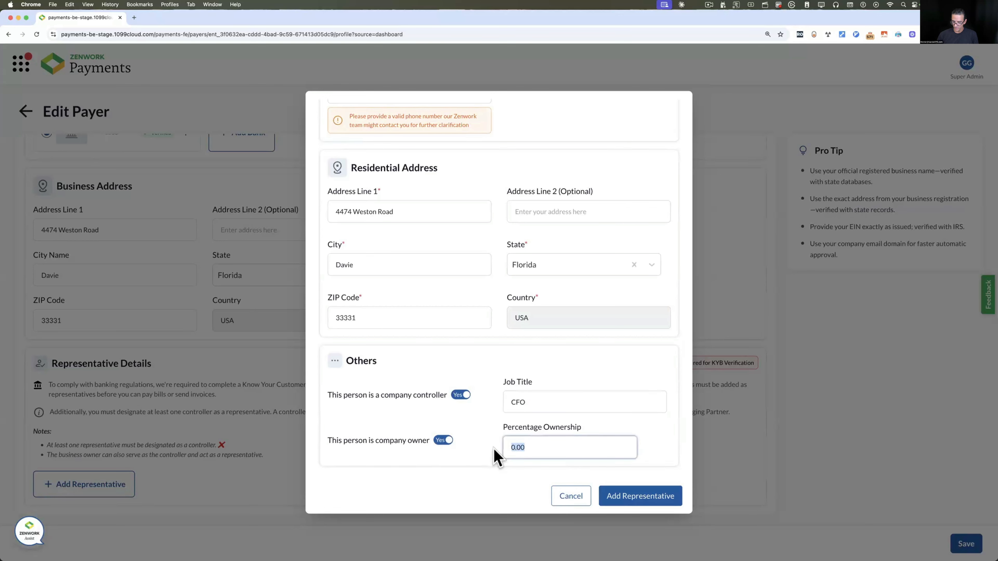
type("100")
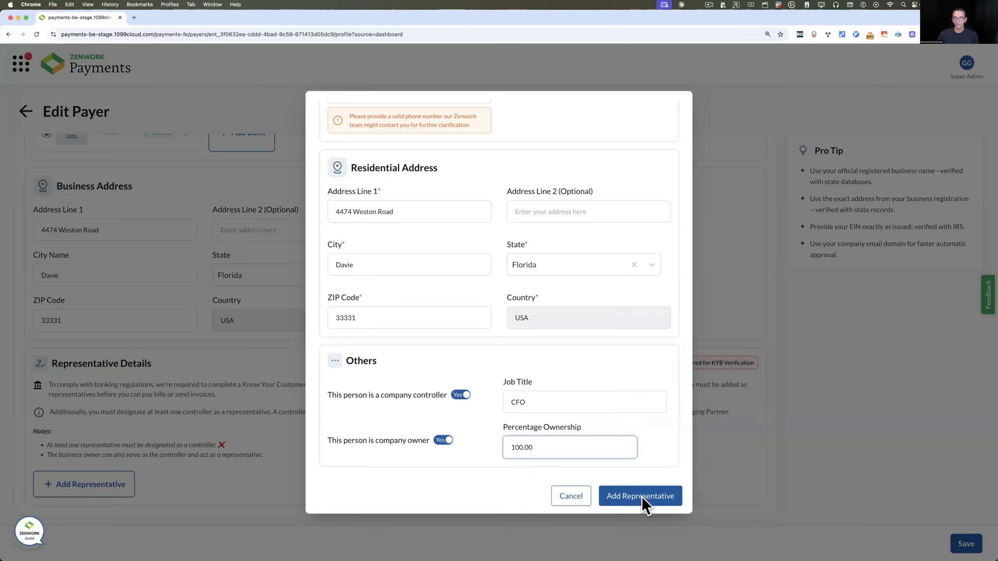
left_click(642, 497)
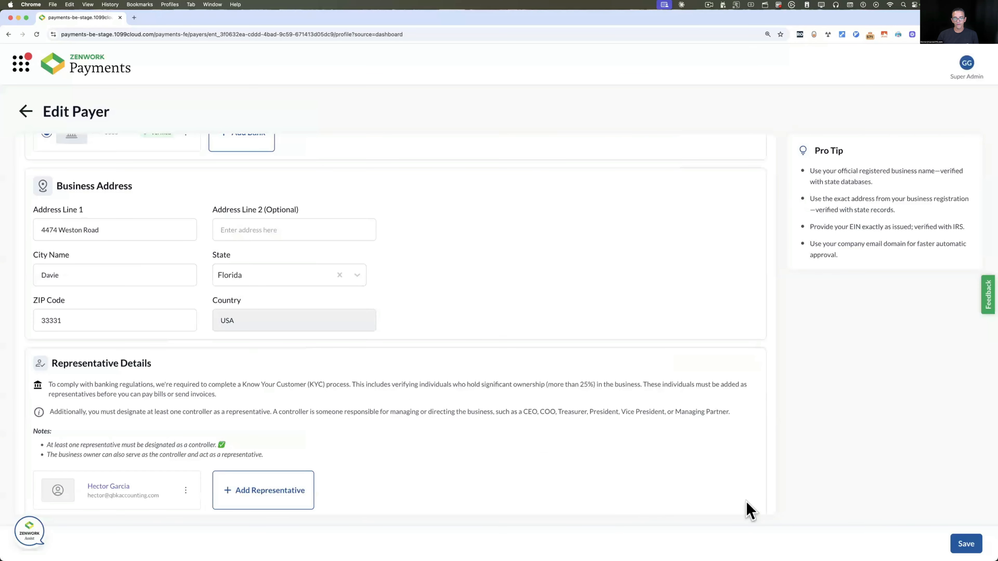
left_click(970, 543)
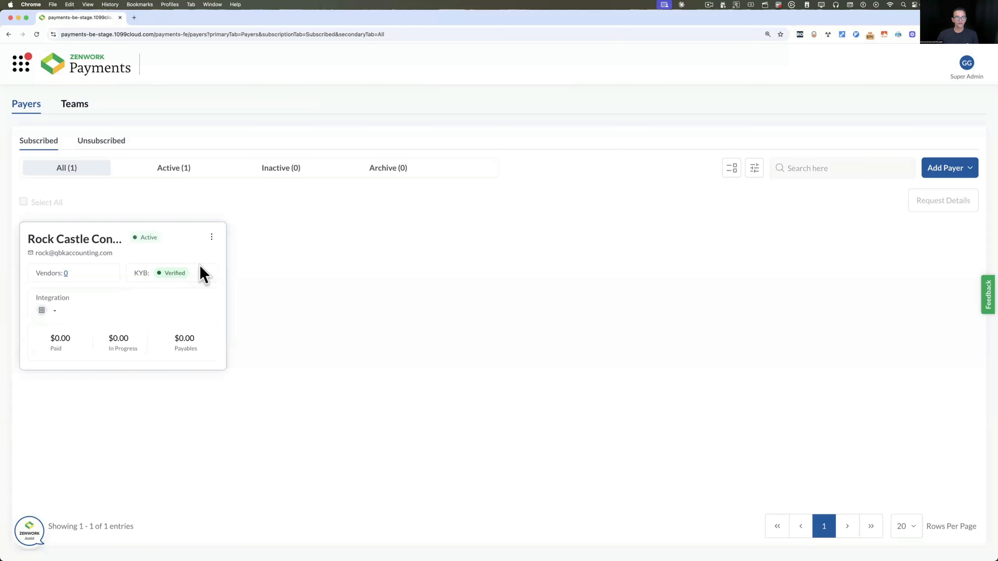
Open and dismiss the payer card menu, then browse the Inactive, Archive and All filters
left_click(211, 237)
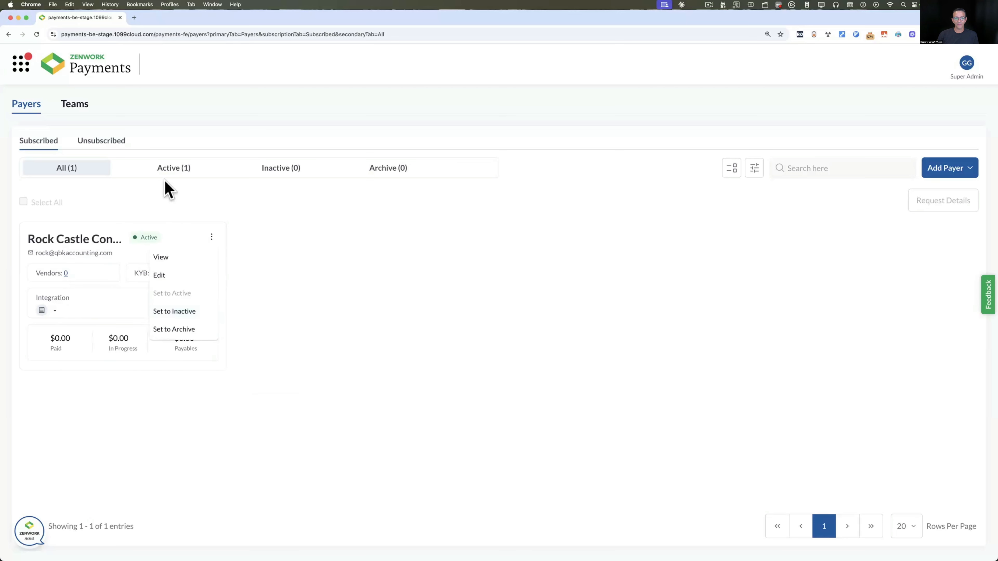
left_click(174, 176)
left_click(299, 177)
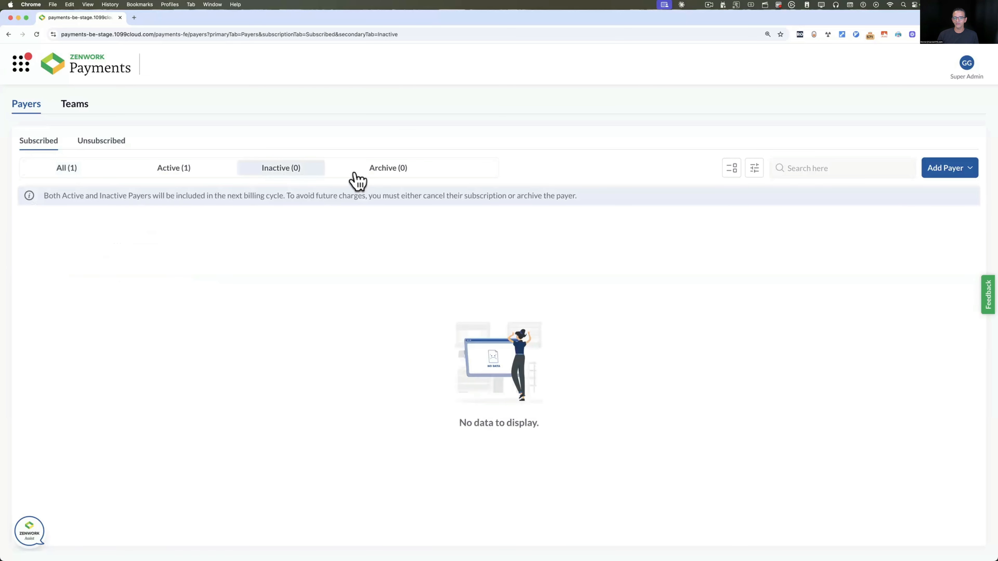
left_click(387, 177)
left_click(78, 170)
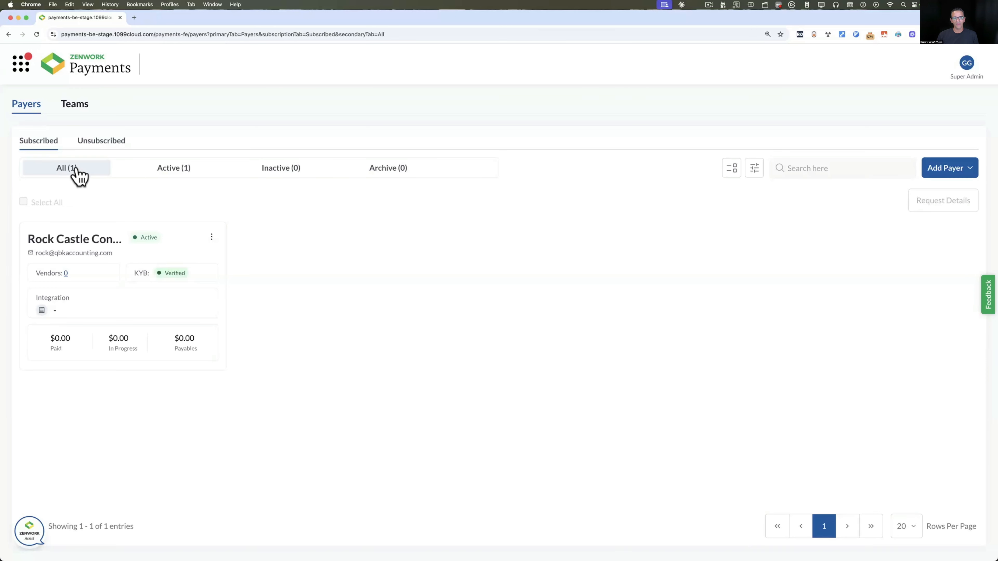
Check the Unsubscribed and Subscribed payer lists, then go to the Teams page
left_click(110, 146)
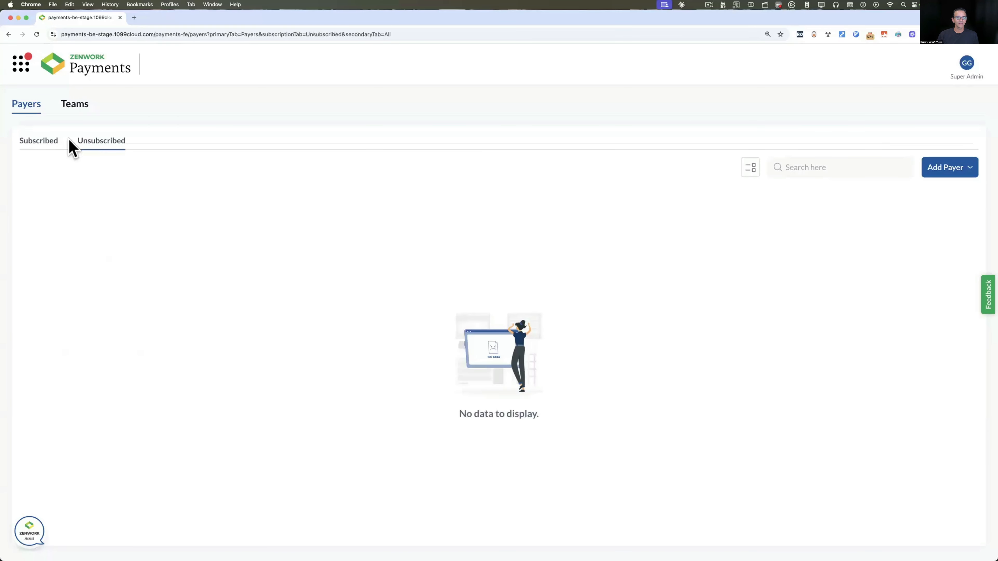
left_click(44, 144)
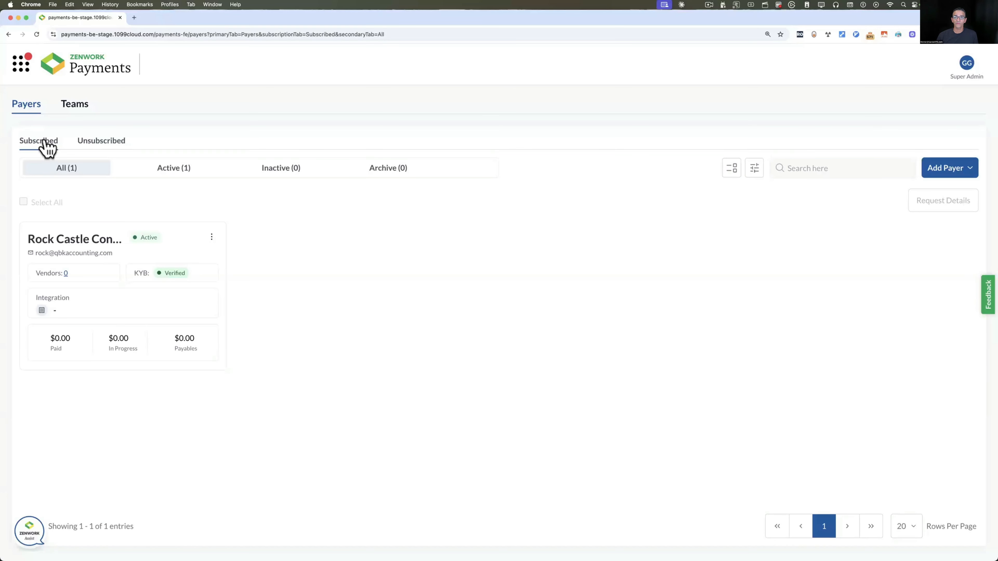
left_click(86, 105)
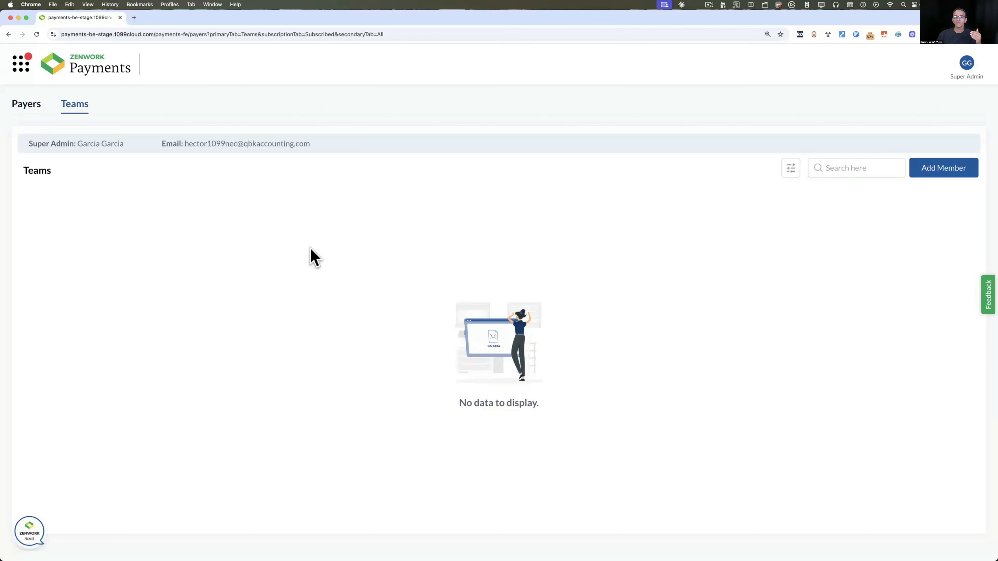
Start a new team member and preview the Viewer, Approver, Accountant and Admin role permissions
left_click(951, 172)
left_click(79, 144)
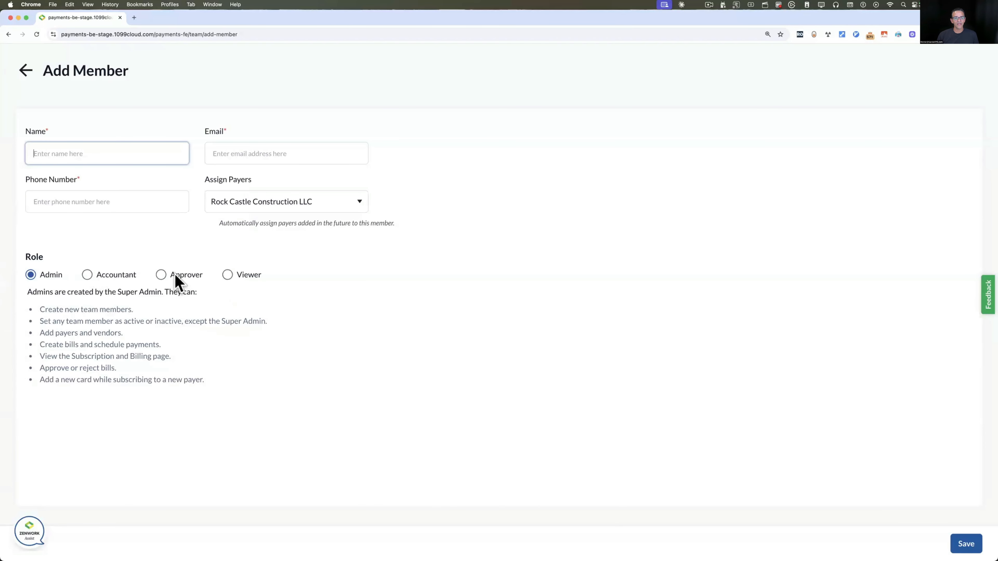
left_click(174, 277)
left_click(229, 290)
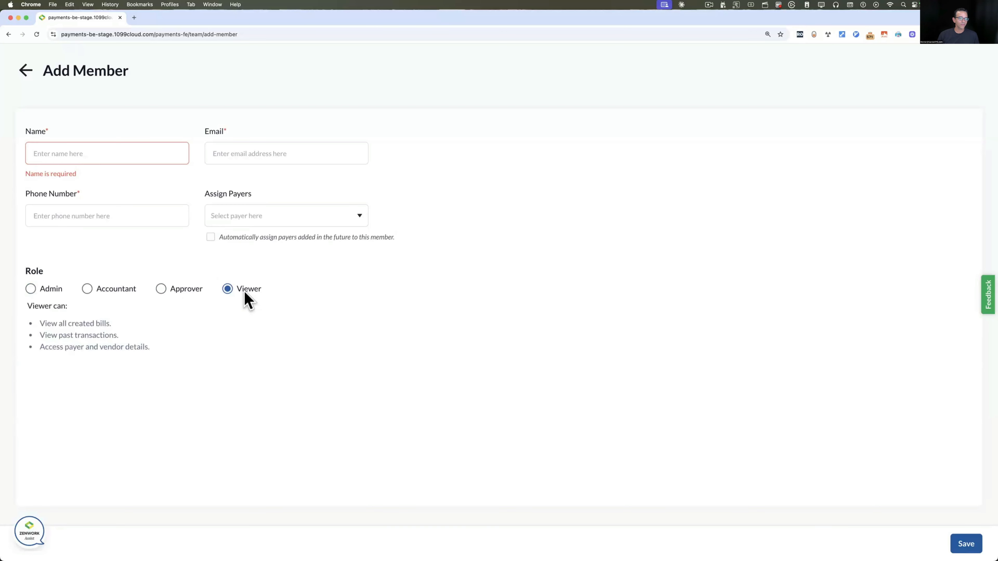
left_click(161, 289)
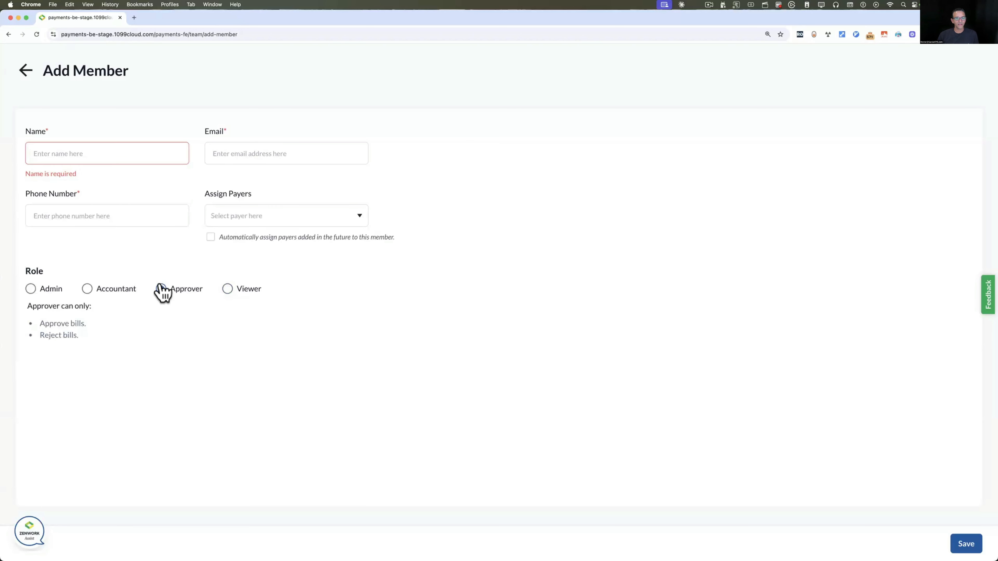
left_click(88, 290)
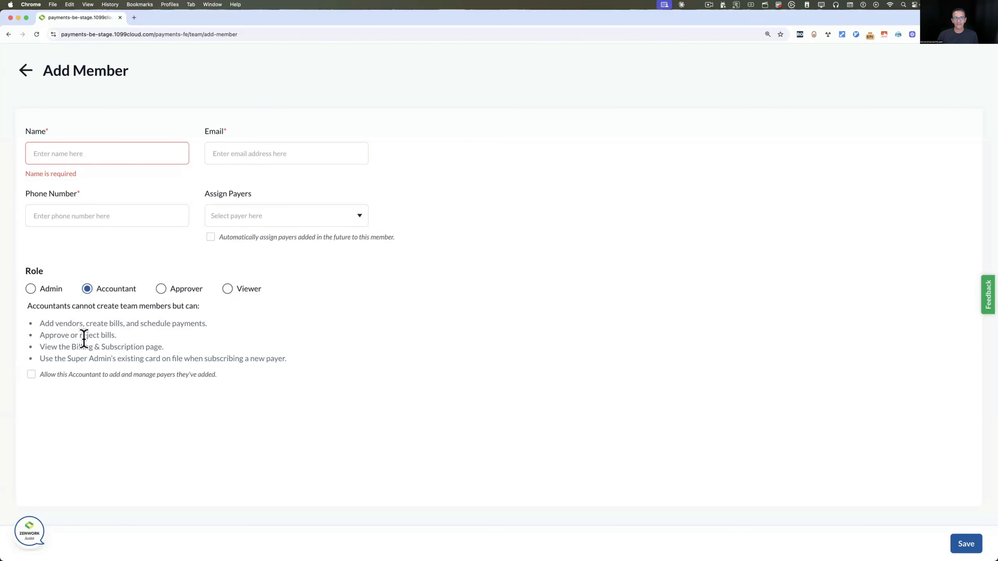
left_click(31, 289)
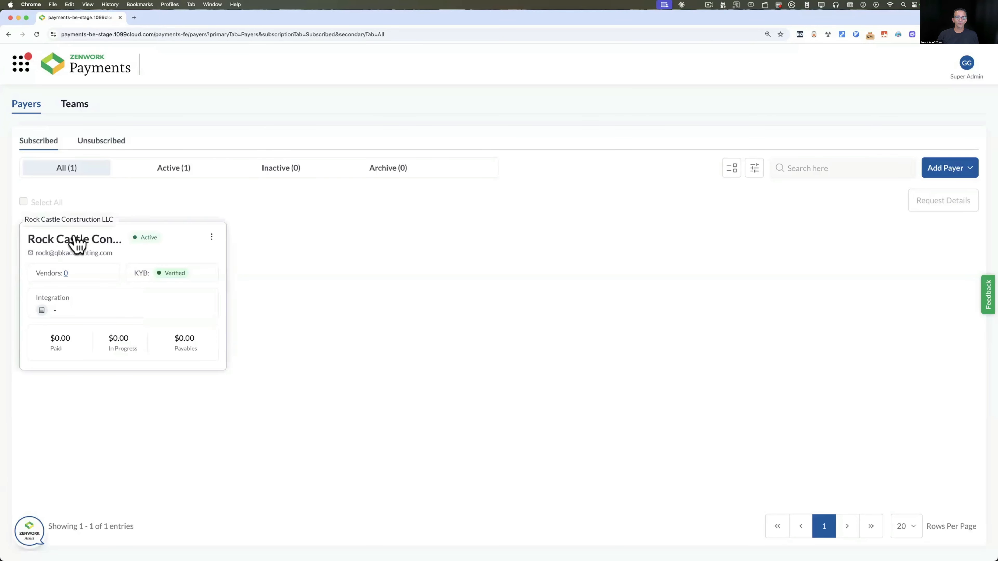
Open Rock Castle Construction's Overview dashboard and glance at the payer selector list
left_click(77, 240)
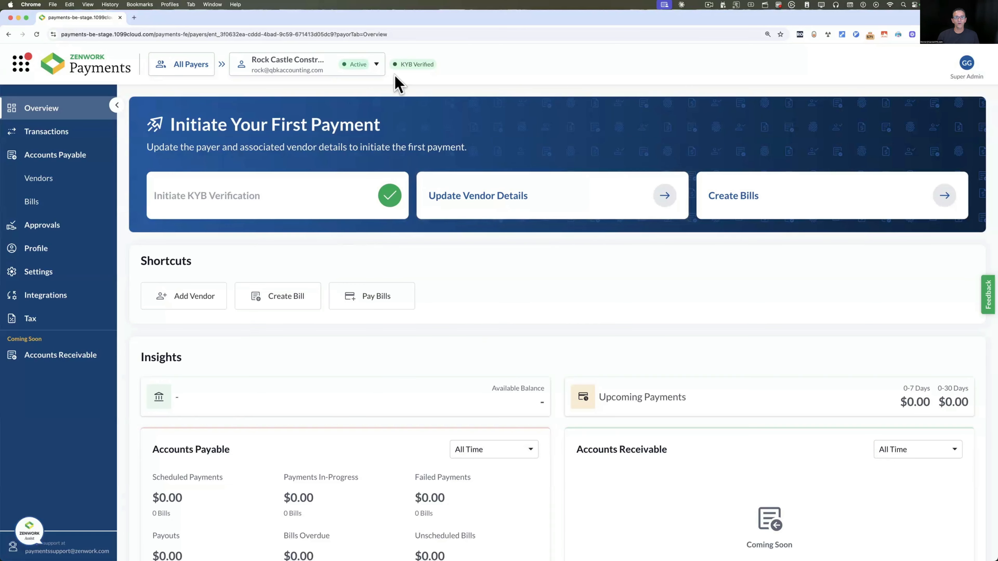
left_click(376, 65)
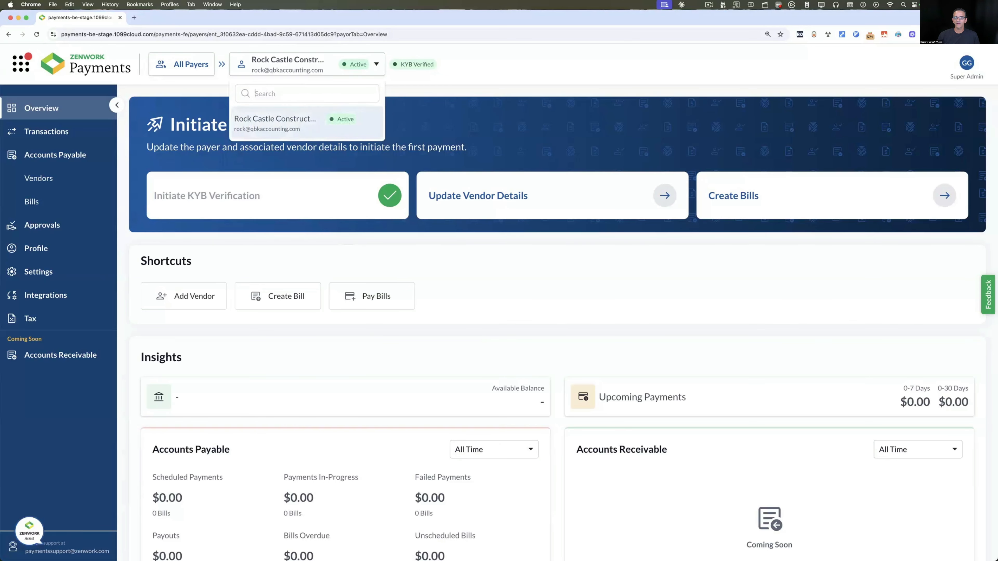
left_click(376, 67)
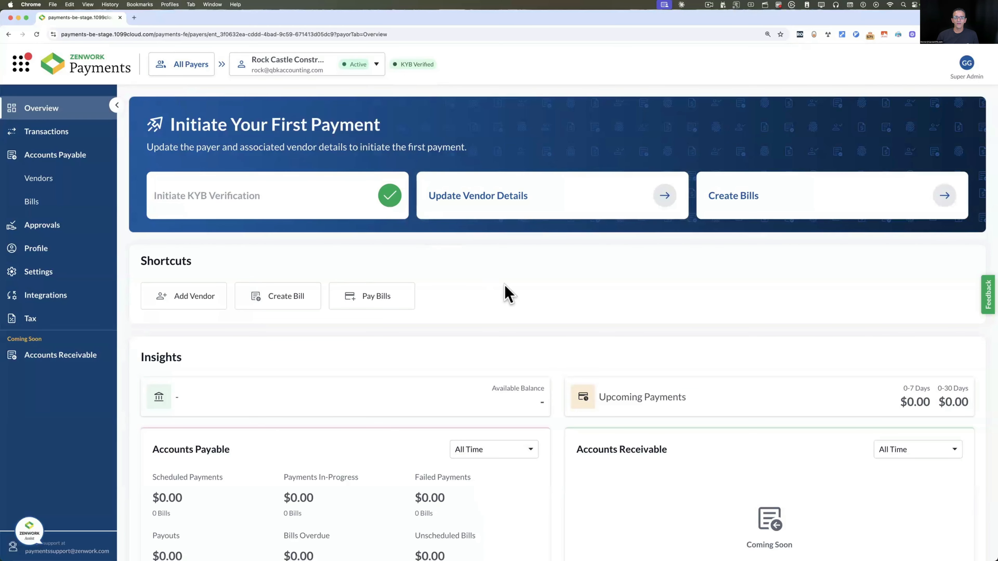
scroll(506, 292, "down", 2)
scroll(507, 293, "up", 2)
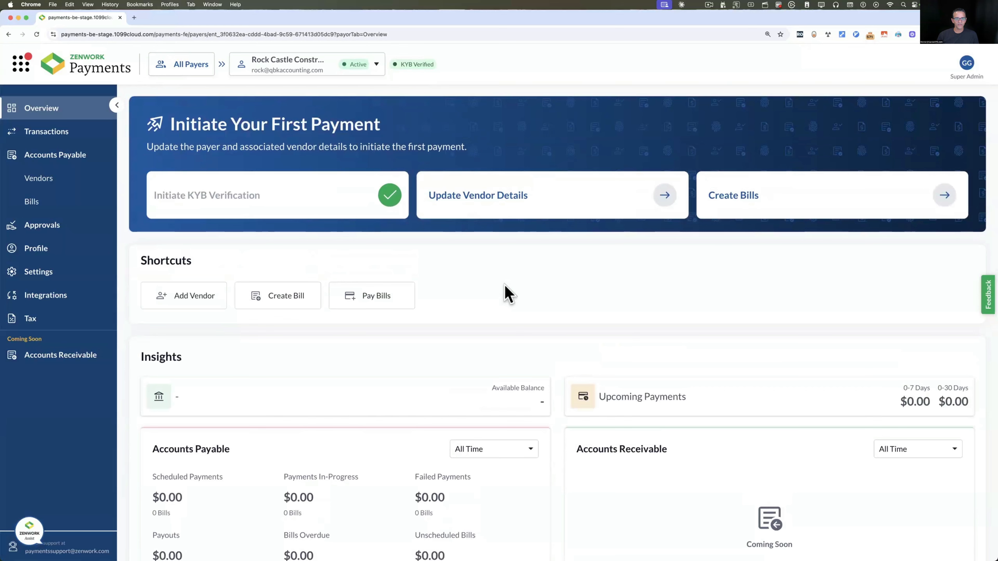
Start adding a new vendor with the vendor type set to Individual
left_click(183, 299)
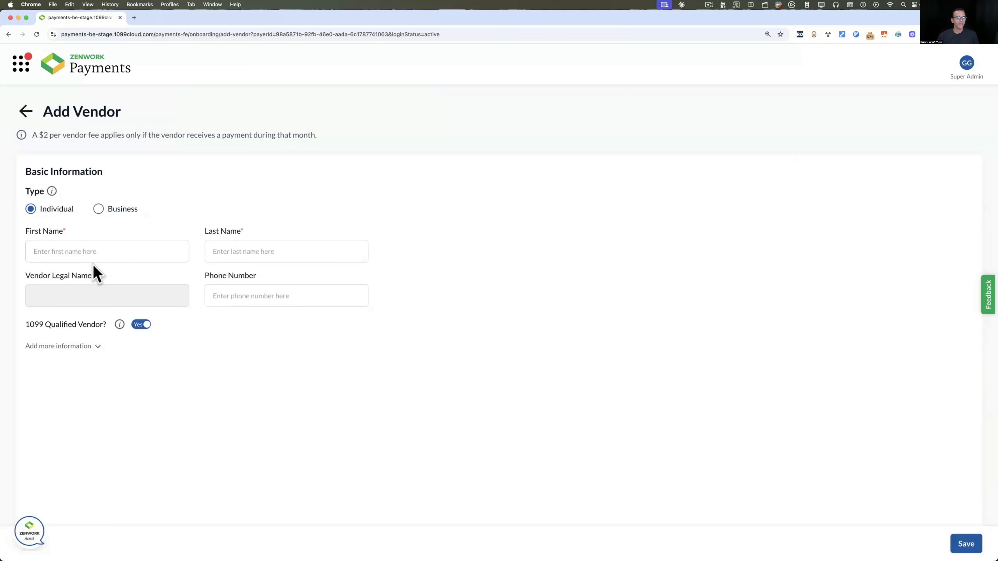
left_click(98, 209)
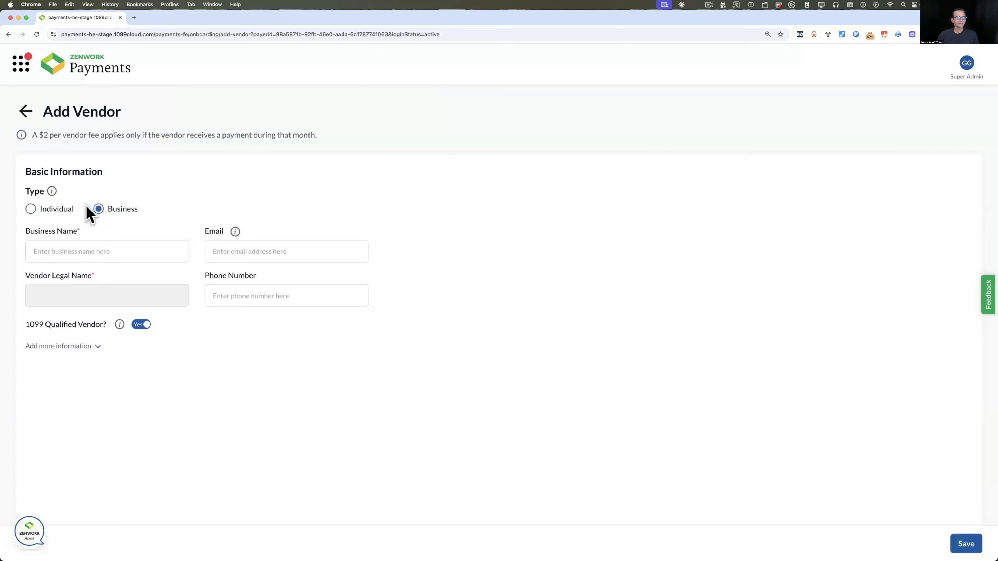
left_click(32, 210)
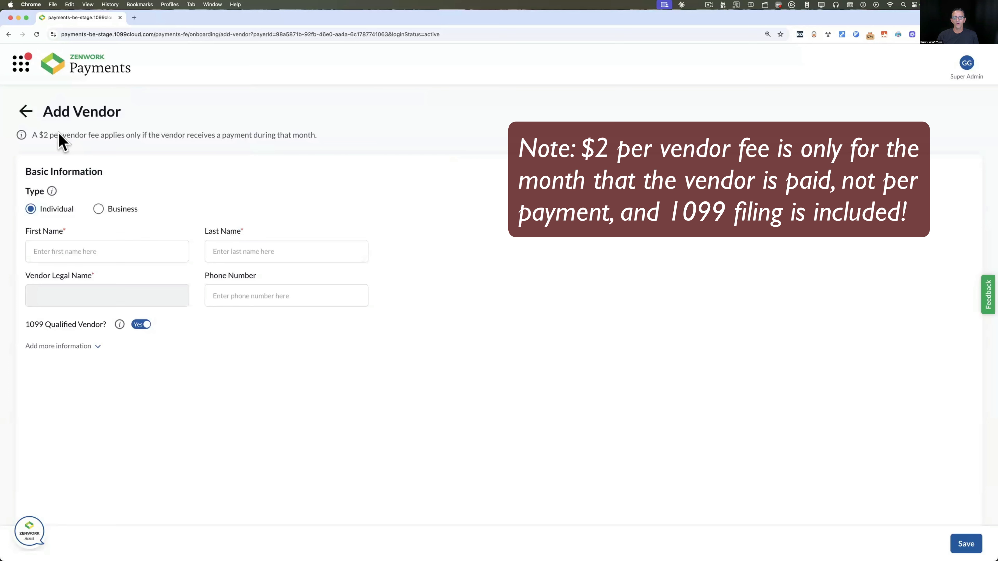
Enter the vendor's first name, last name and phone number, marking them 1099-qualified
left_click(57, 252)
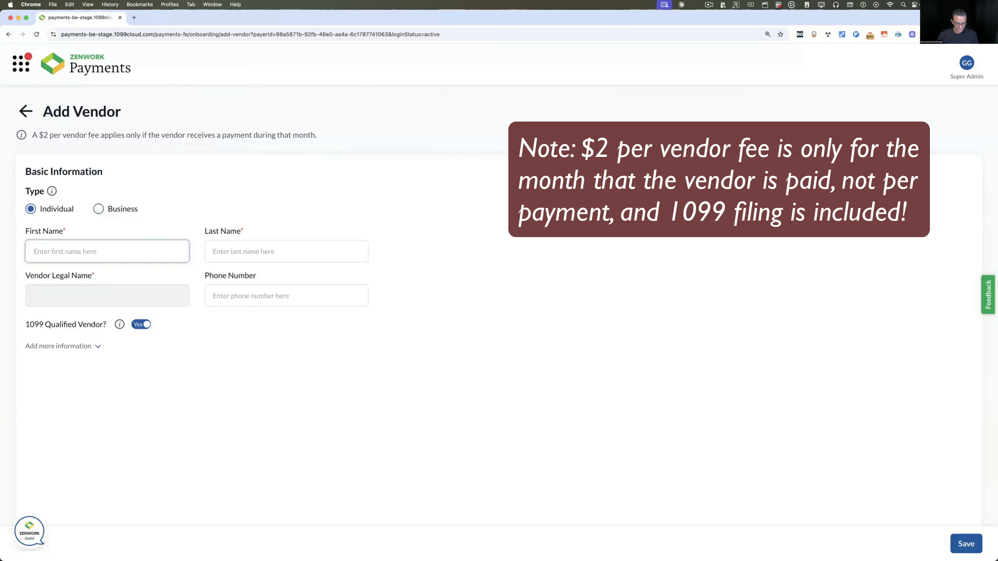
key("Tab")
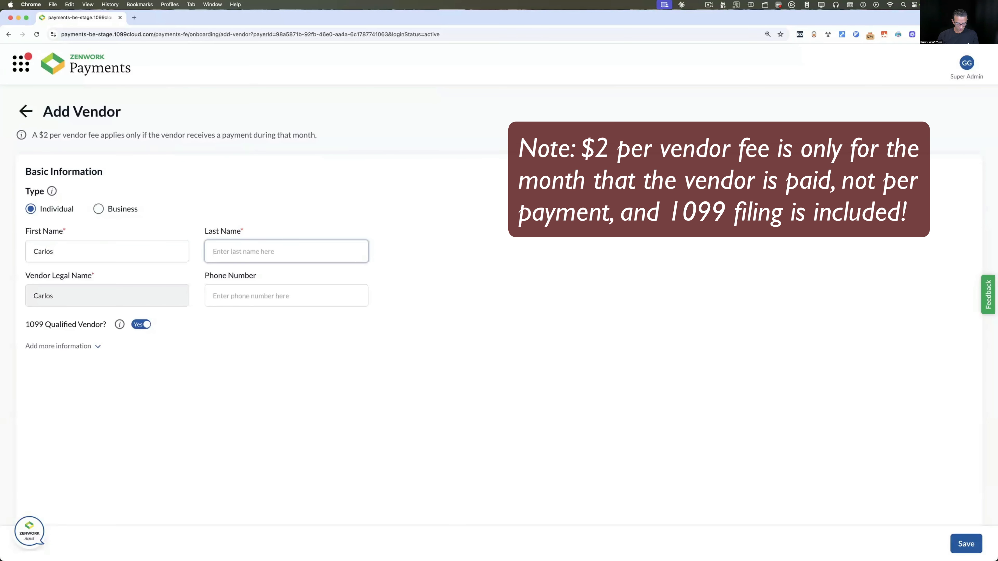
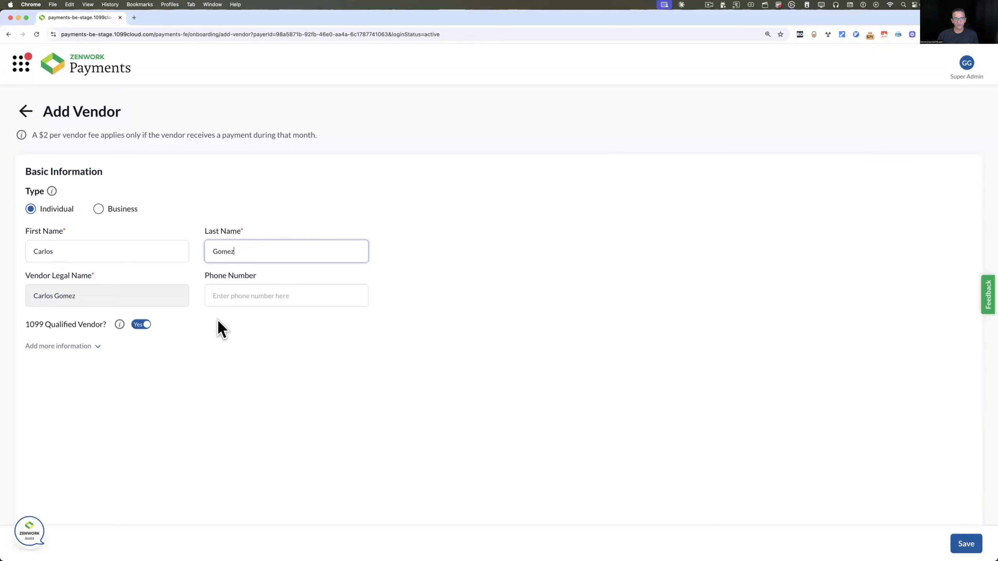
left_click(227, 296)
type("954)")
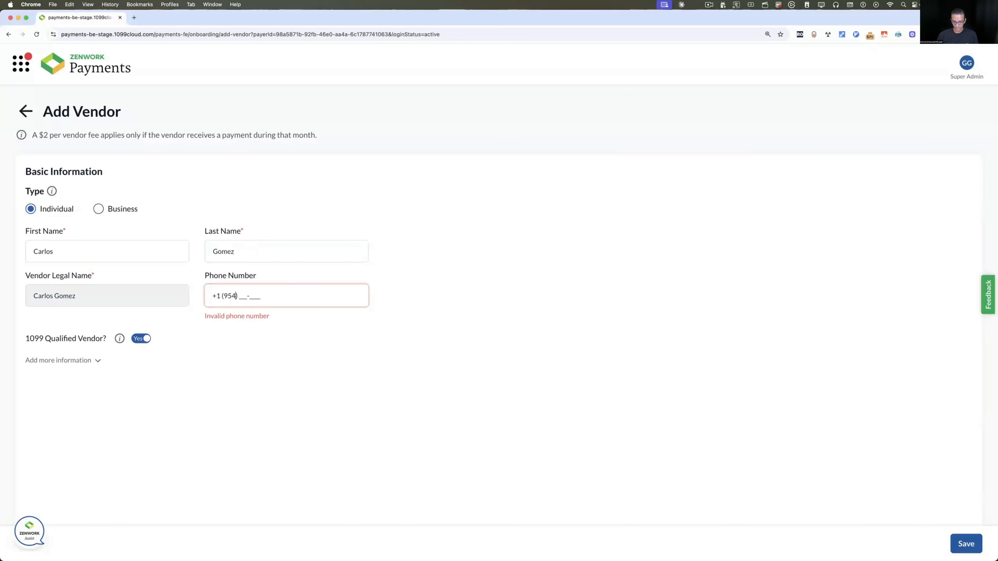
type(" 555-1212")
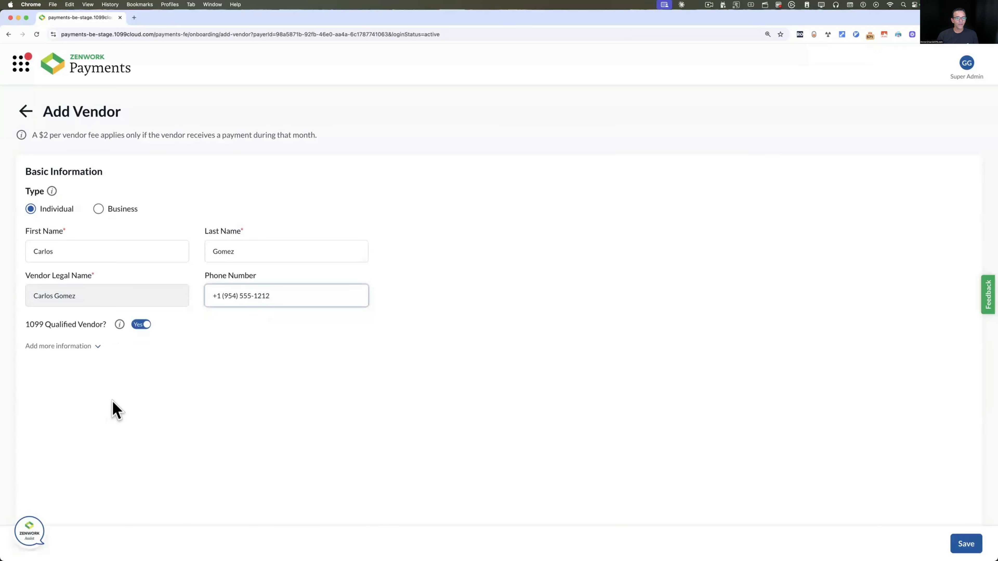
left_click(111, 408)
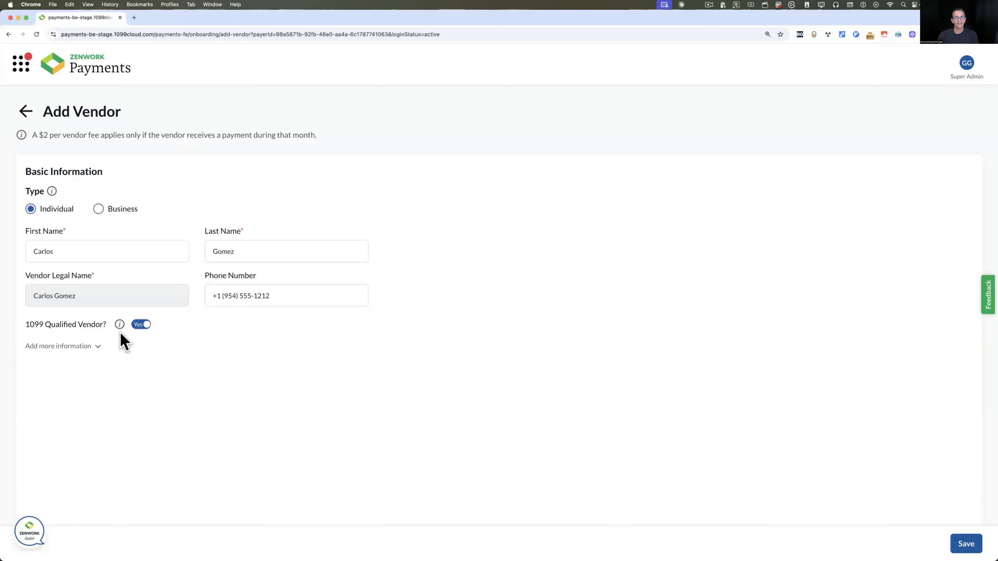
left_click(142, 326)
Add the vendor's email address, leaving bank details unfilled for now
left_click(90, 349)
scroll(223, 393, "down", 5)
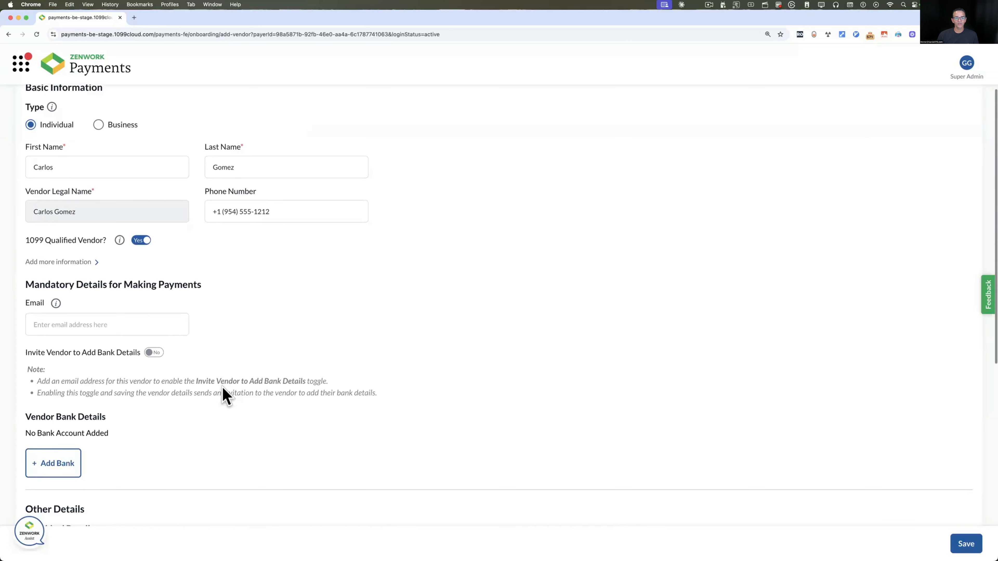
left_click(65, 280)
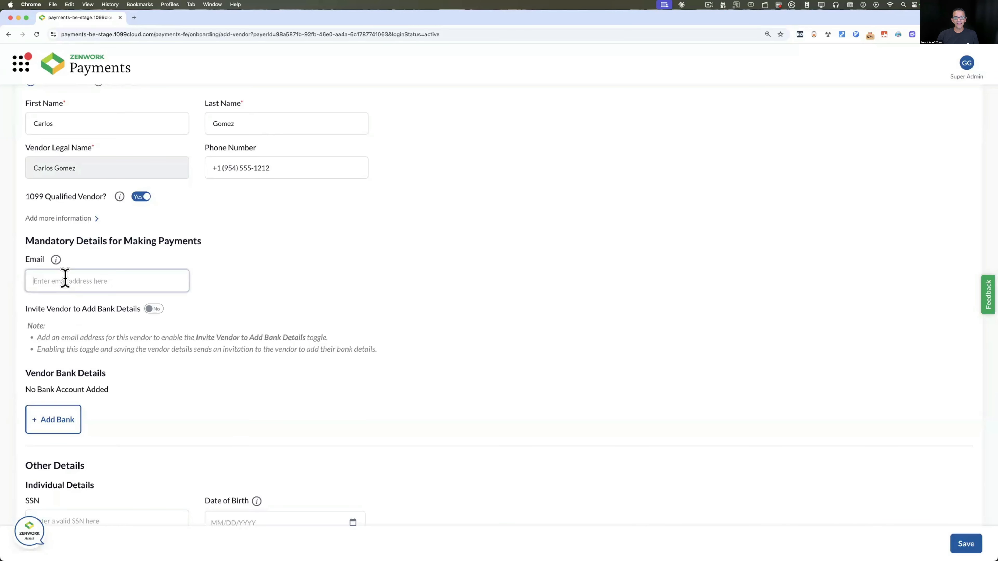
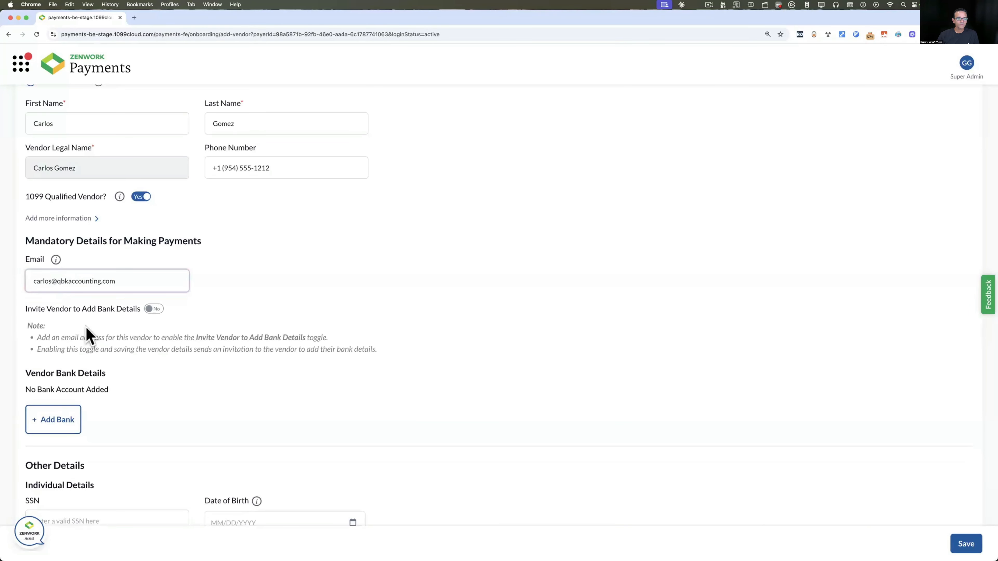
left_click(62, 326)
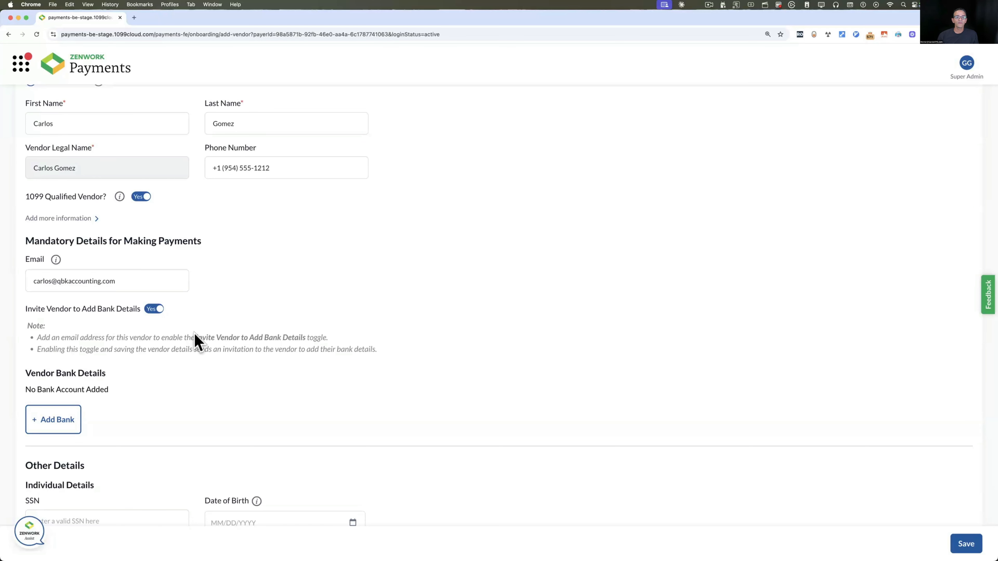
left_click(57, 429)
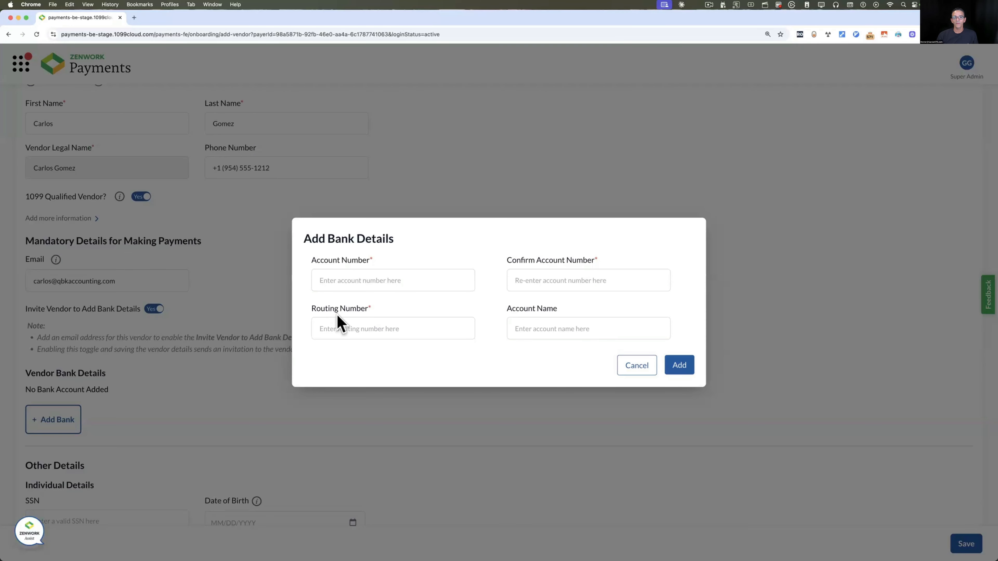
left_click(644, 373)
scroll(223, 379, "down", 10)
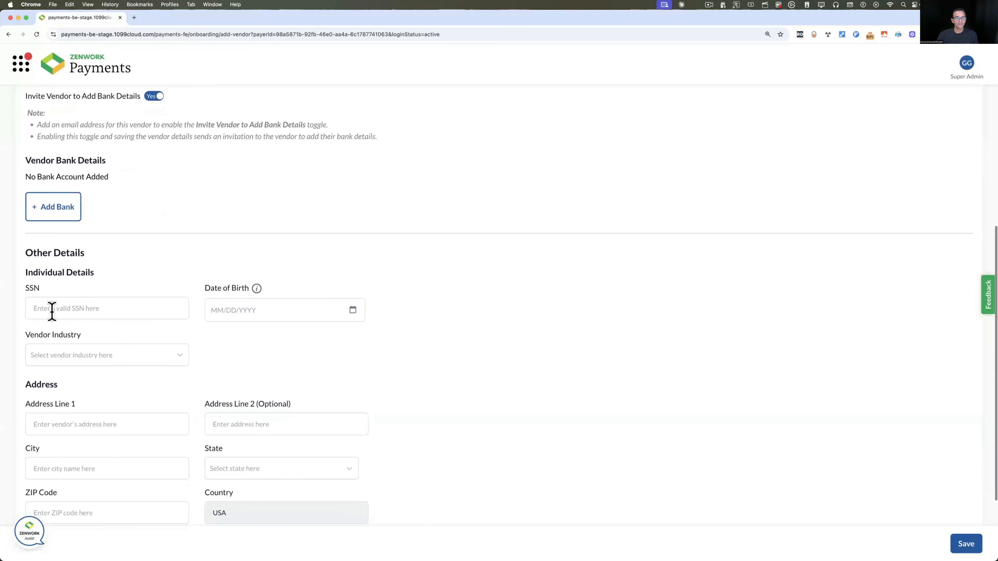
Enter the vendor's SSN and date of birth 01/01/1970
left_click(52, 310)
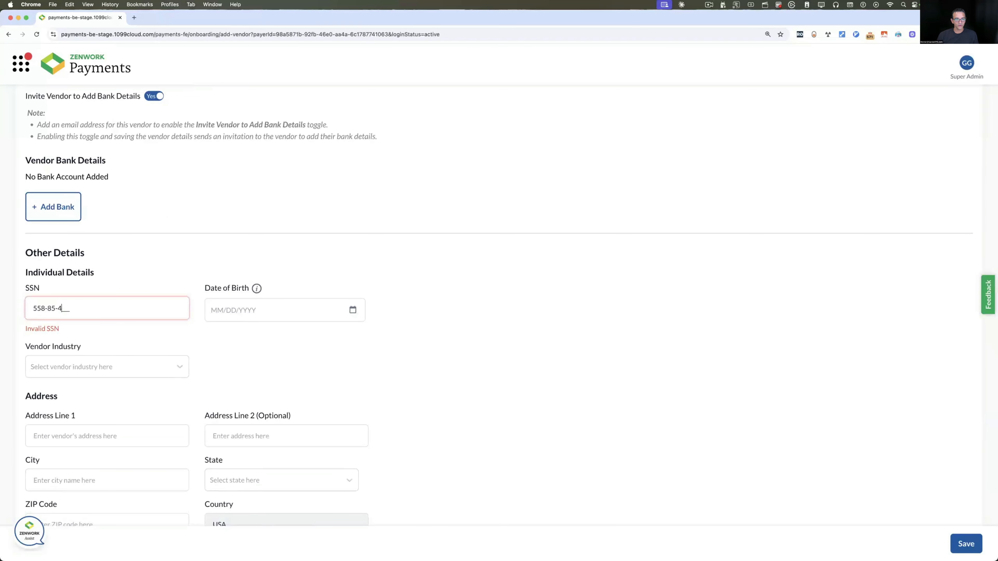
left_click(276, 315)
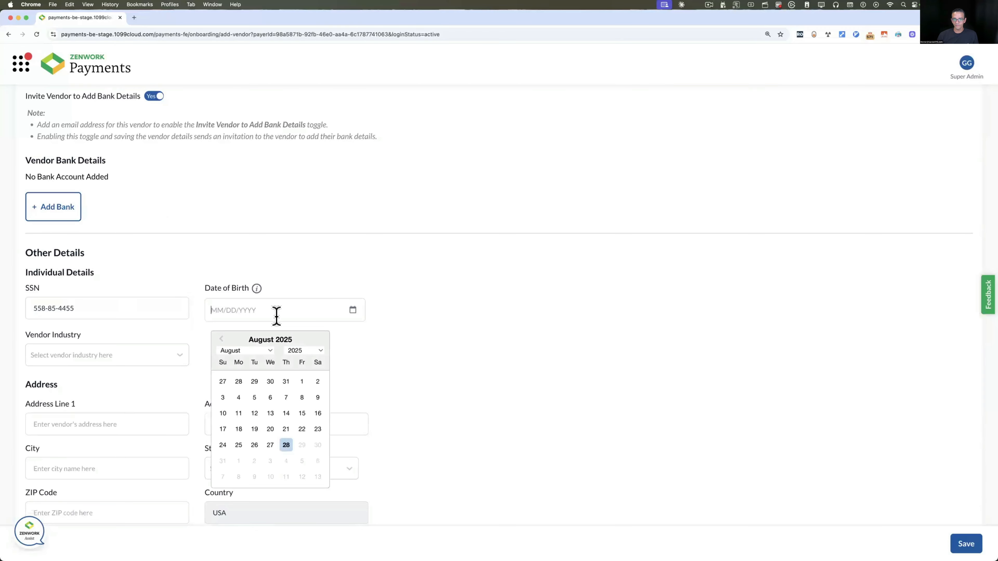
type("01/01/")
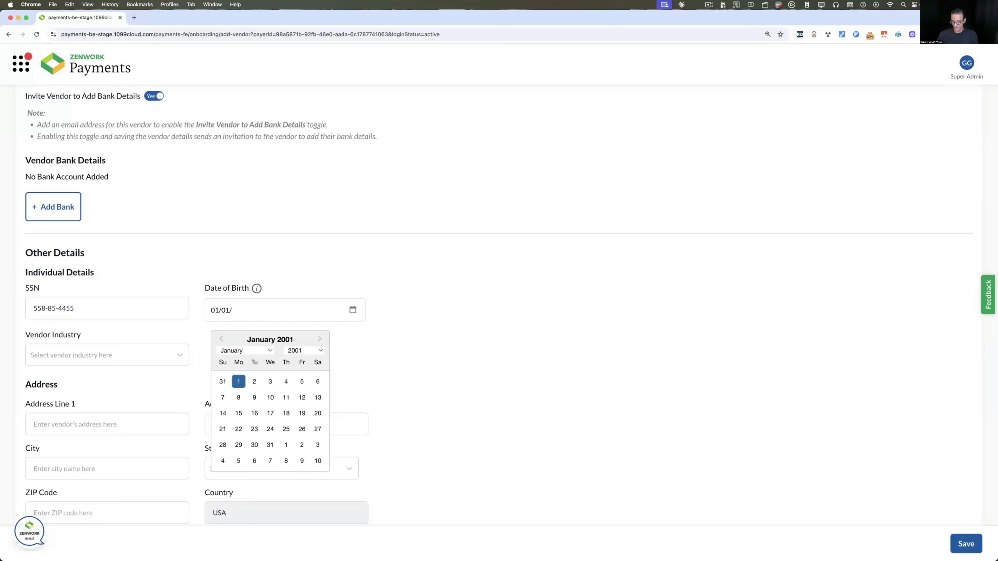
type("1970")
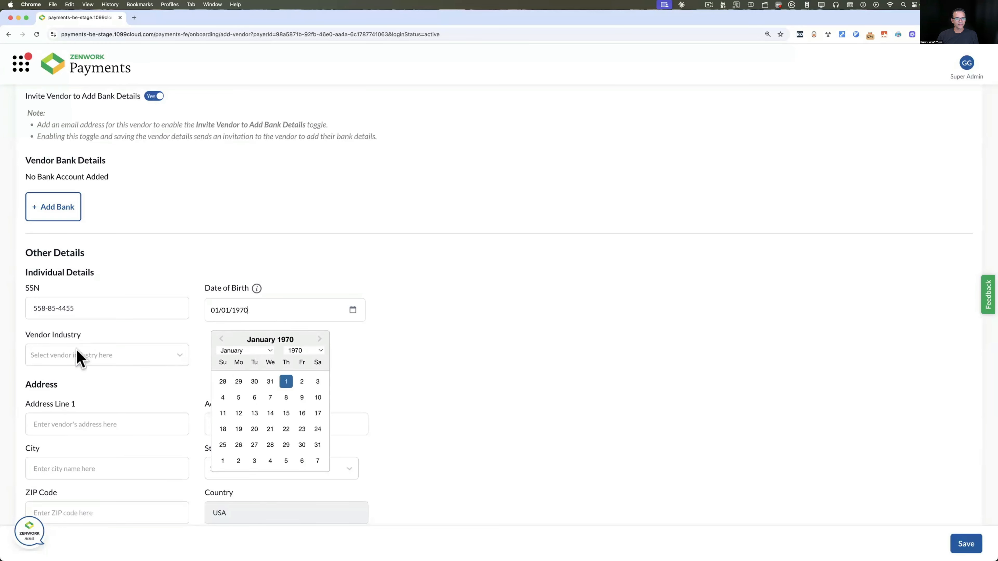
Set the vendor industry to Others
left_click(79, 356)
scroll(90, 424, "down", 3)
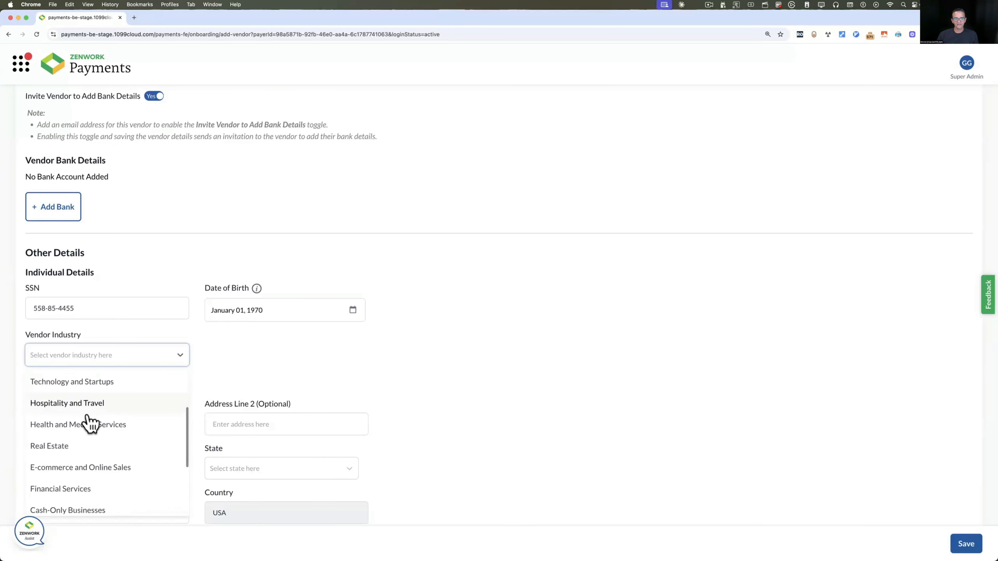
scroll(90, 423, "down", 5)
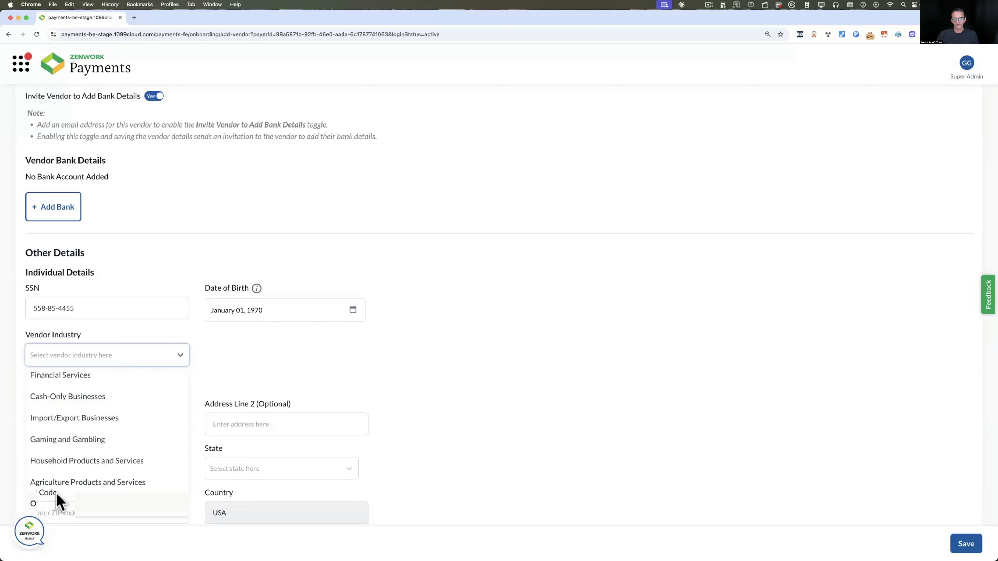
left_click(57, 502)
scroll(216, 379, "down", 2)
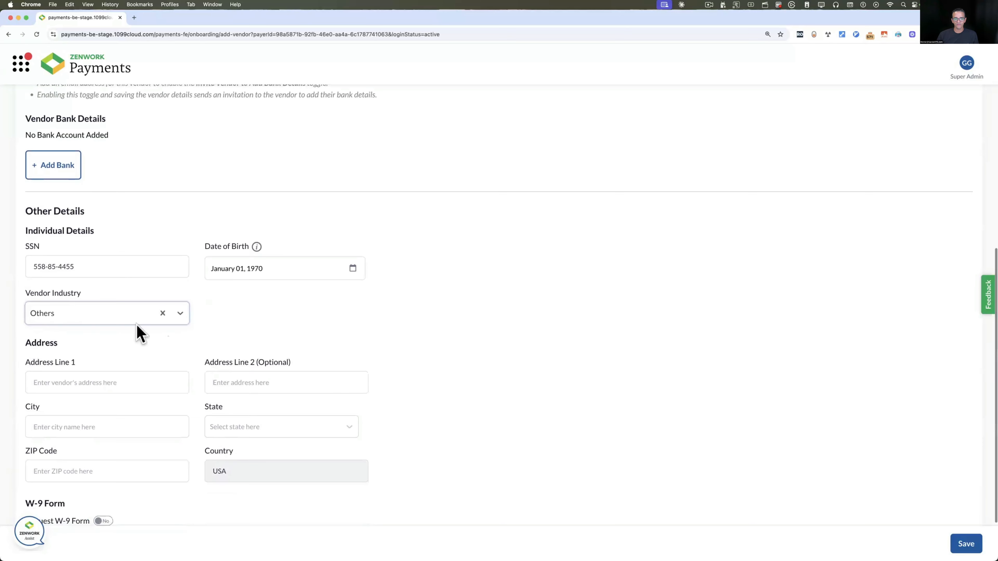
left_click(48, 313)
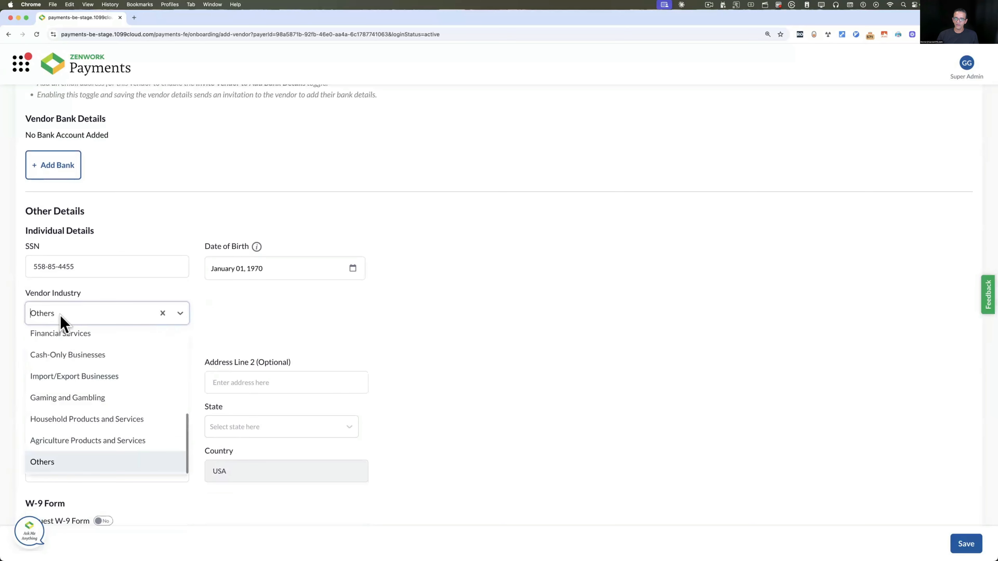
left_click(331, 337)
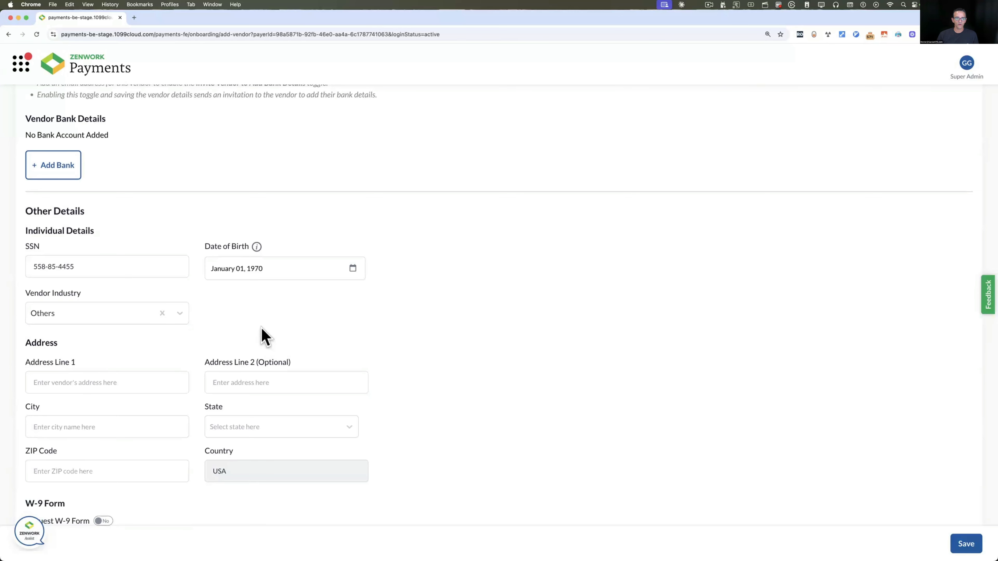
Enter the vendor's New York street address and switch Request W-9 Form to Yes
scroll(261, 338, "down", 3)
left_click(81, 313)
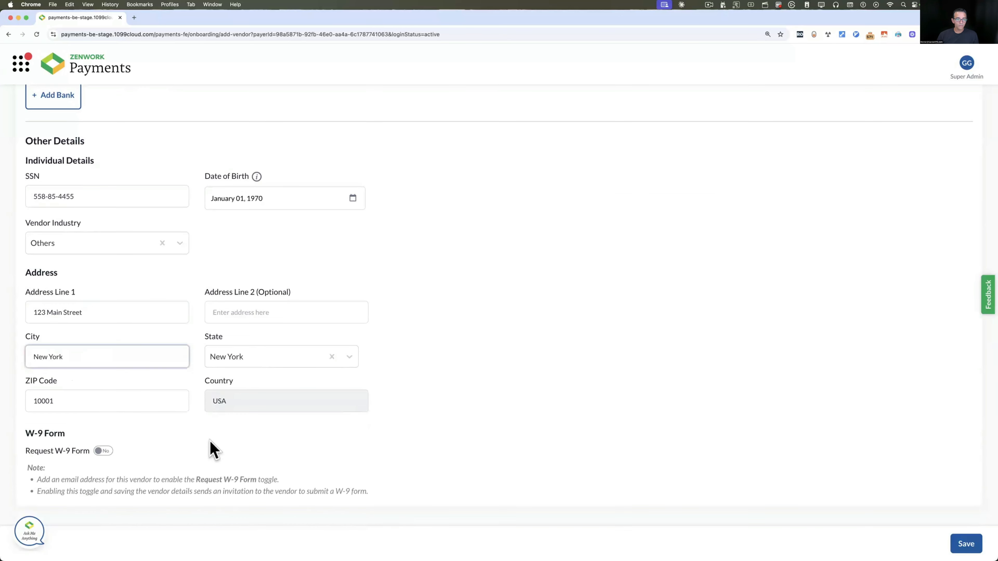
left_click(211, 440)
scroll(211, 440, "down", 1)
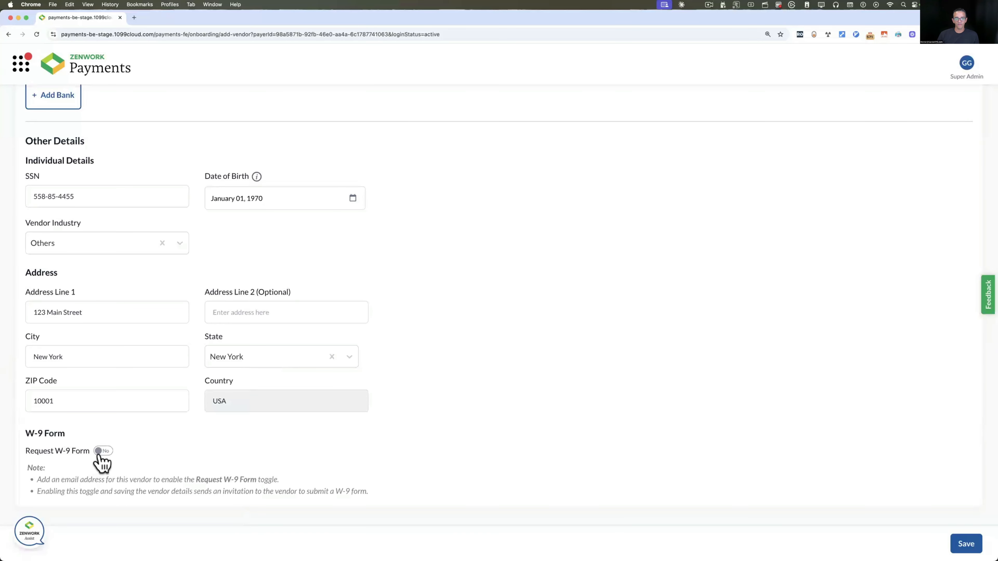
left_click(101, 451)
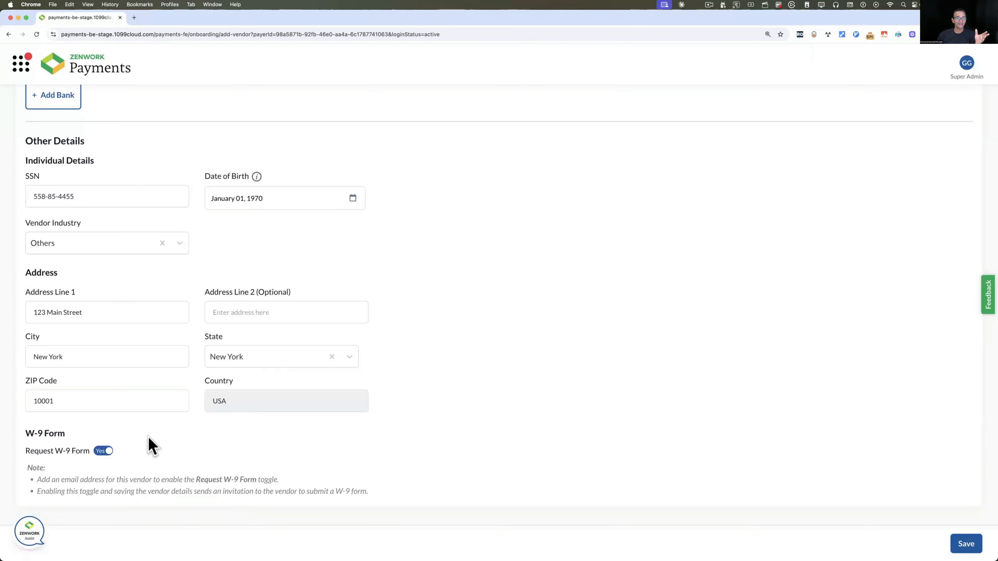
scroll(149, 299, "up", 7)
mouse_move(120, 156)
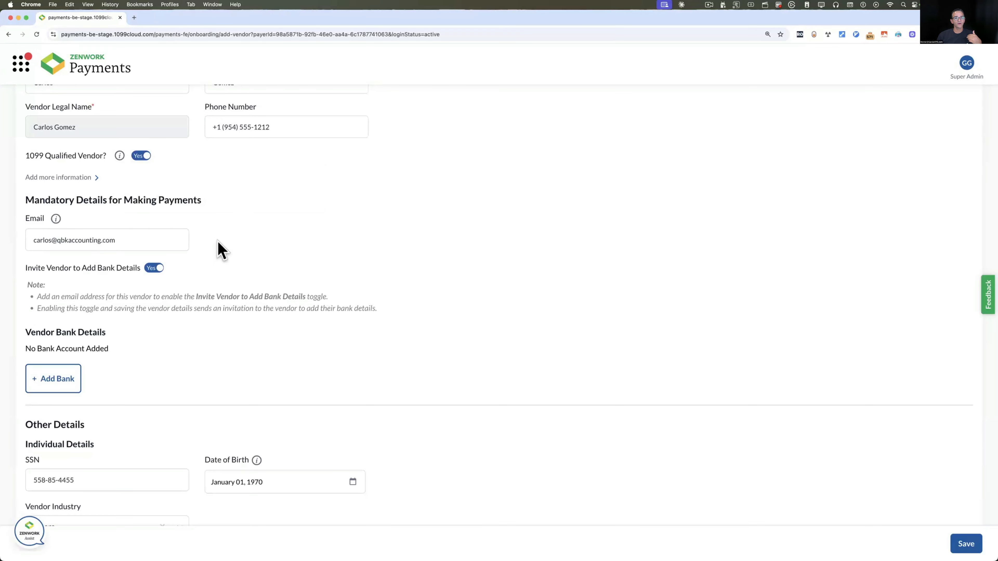
scroll(235, 223, "down", 8)
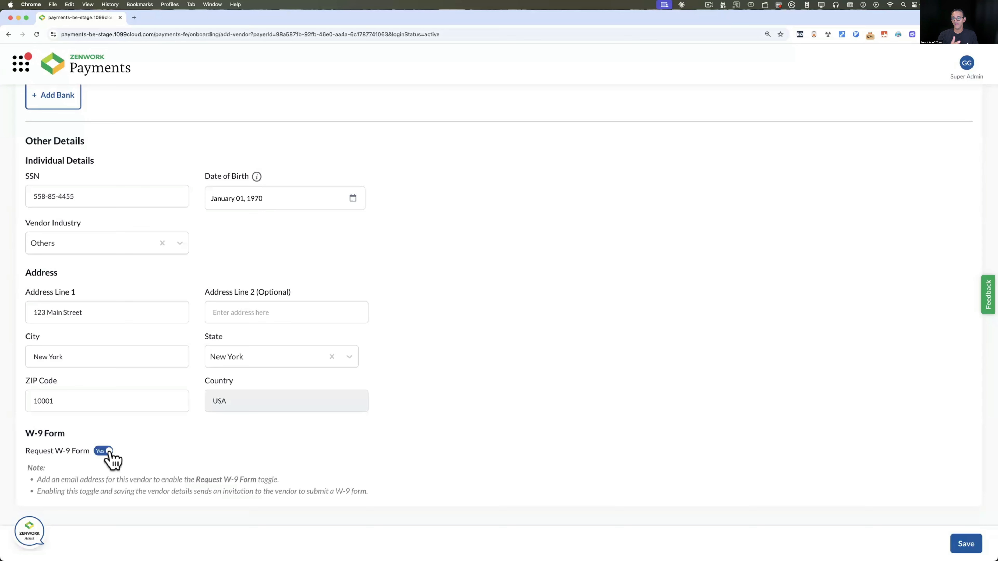
Save the vendor, then follow the bank-details email's 'Sign Up for Zenwork xForce' link
left_click(955, 542)
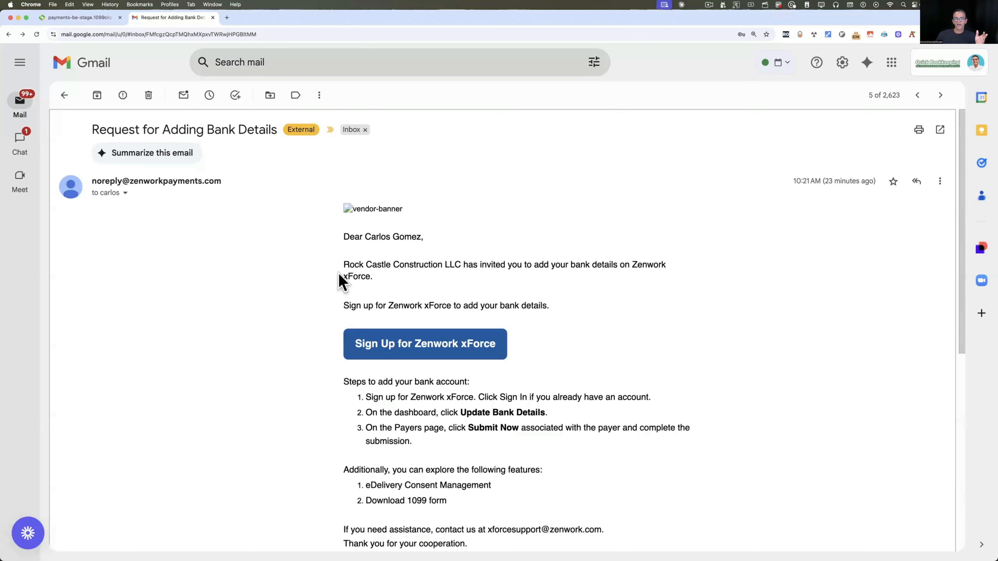
scroll(407, 305, "down", 1)
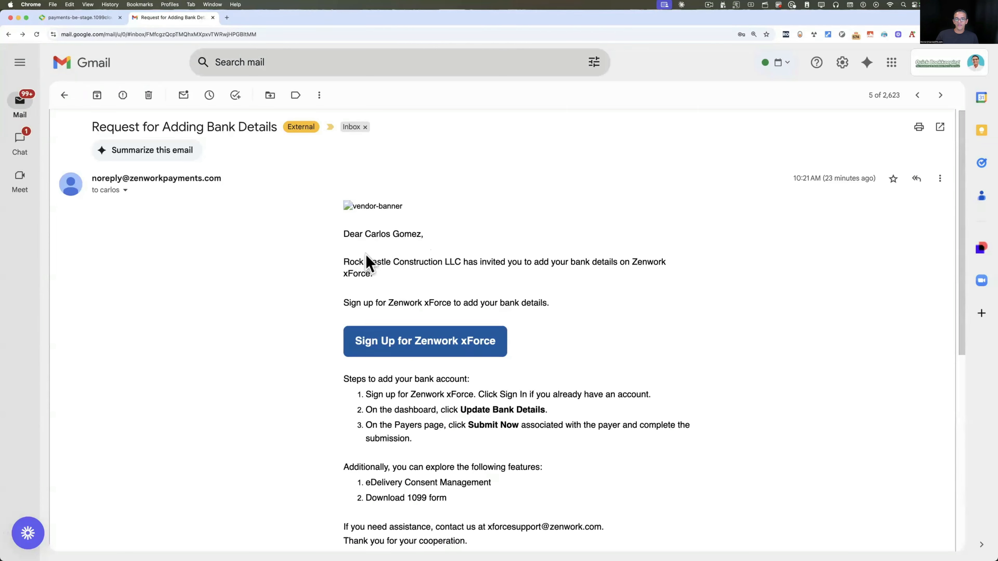
left_click_drag(344, 262, 674, 264)
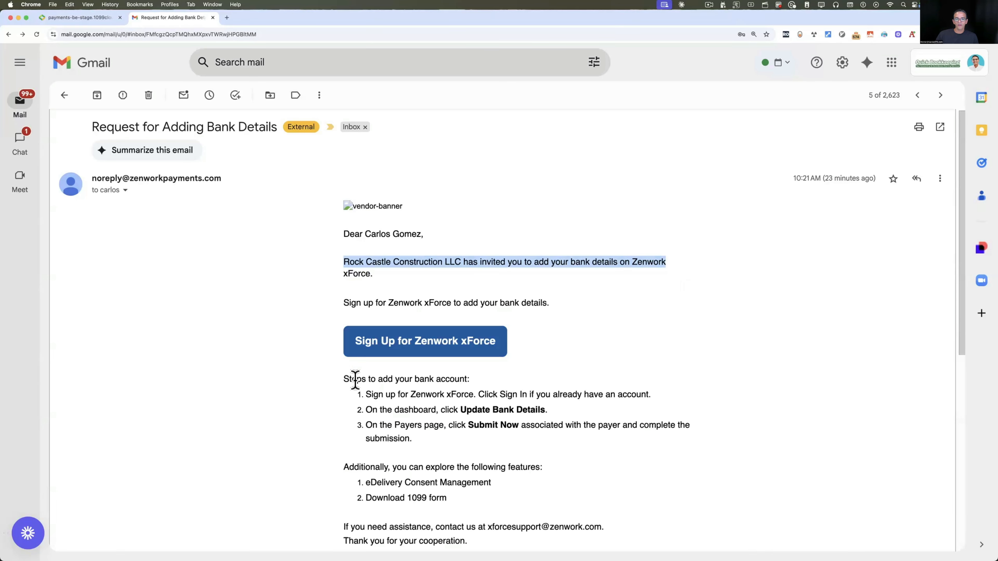
scroll(447, 353, "down", 2)
scroll(447, 354, "up", 2)
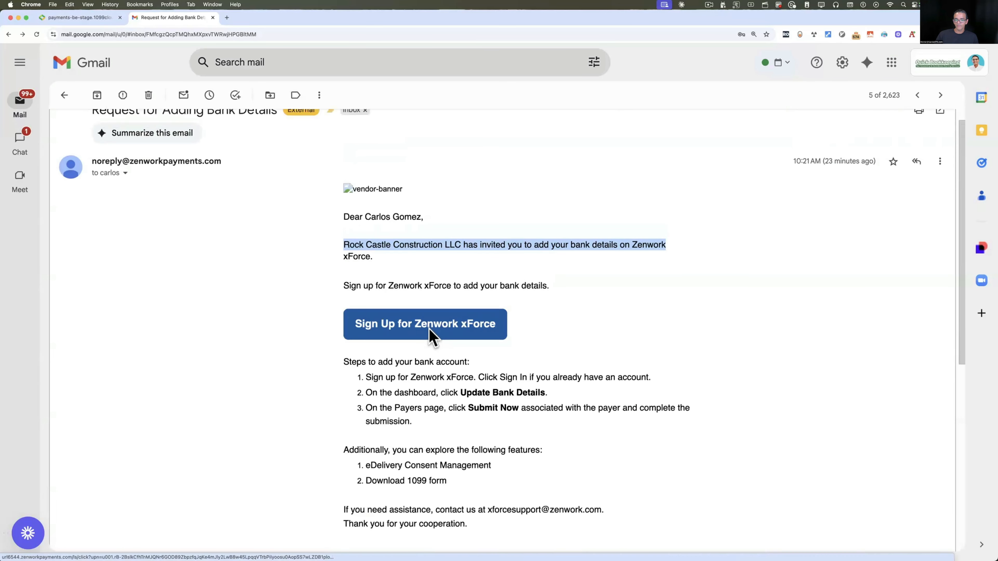
left_click(432, 336)
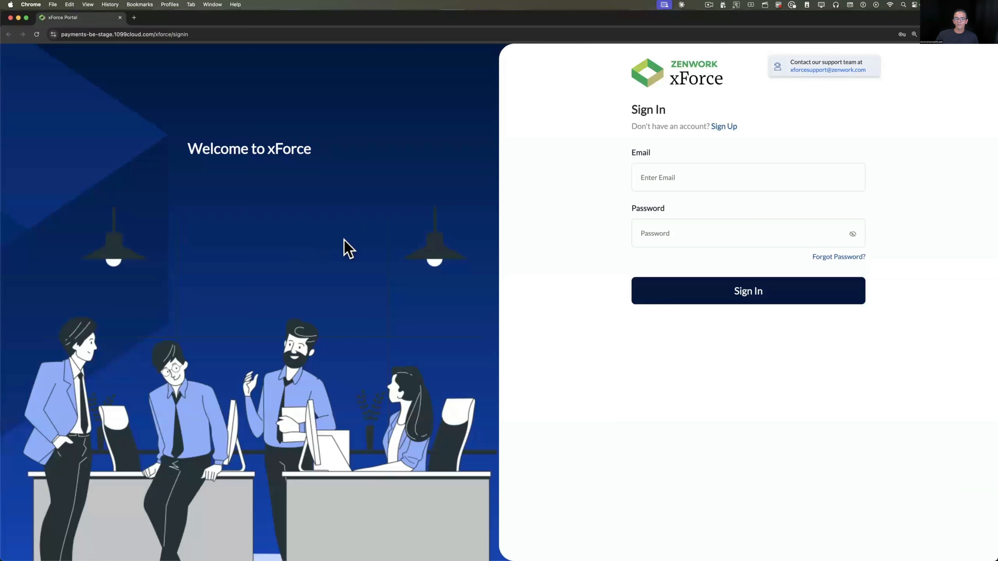
Create the xForce account and open My Payers with Rock Castle Construction LLC's pending W9 request
left_click(727, 133)
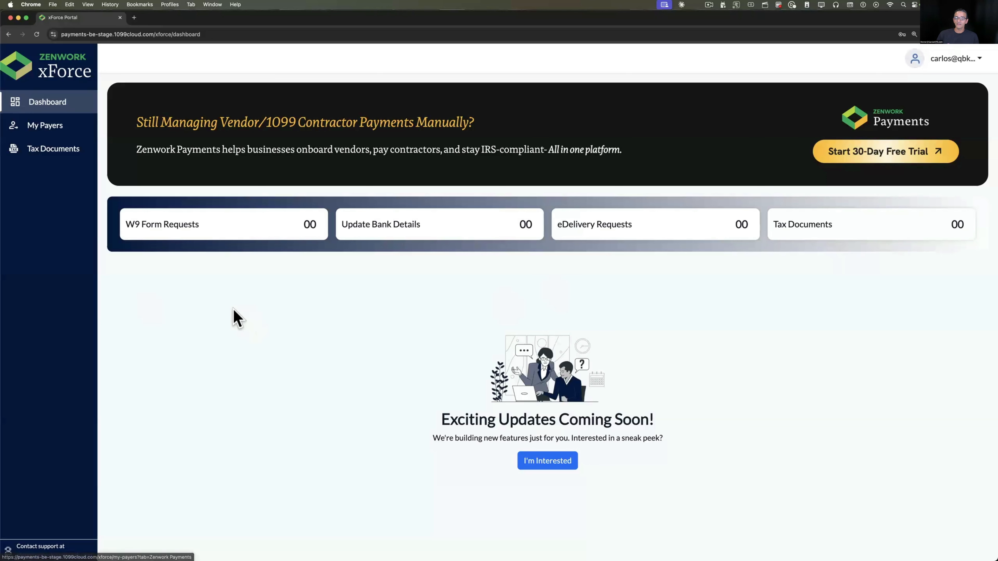
left_click(196, 235)
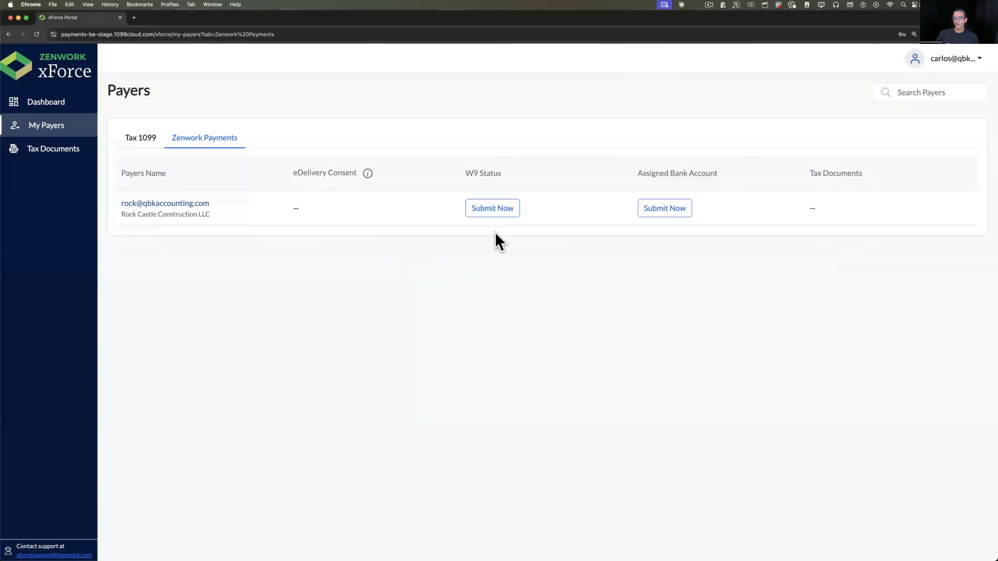
Open Rock Castle Construction LLC's W9 form and add a bank account to it
left_click(506, 210)
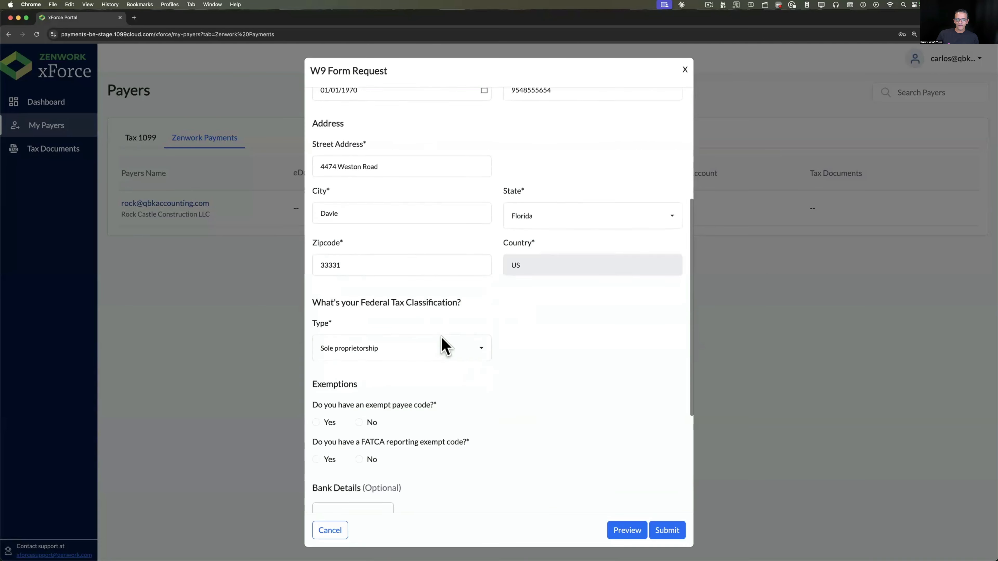
scroll(422, 348, "down", 5)
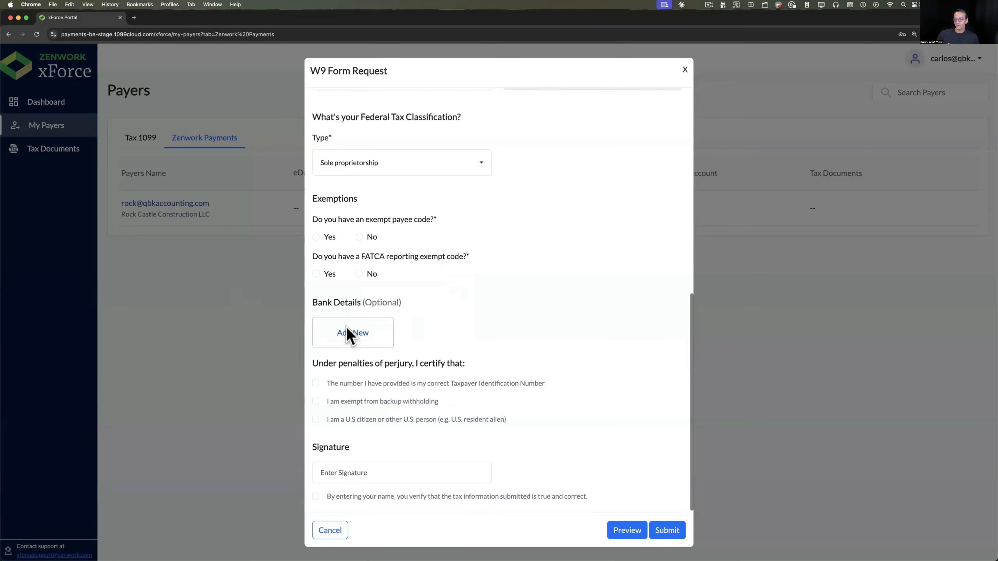
left_click(350, 333)
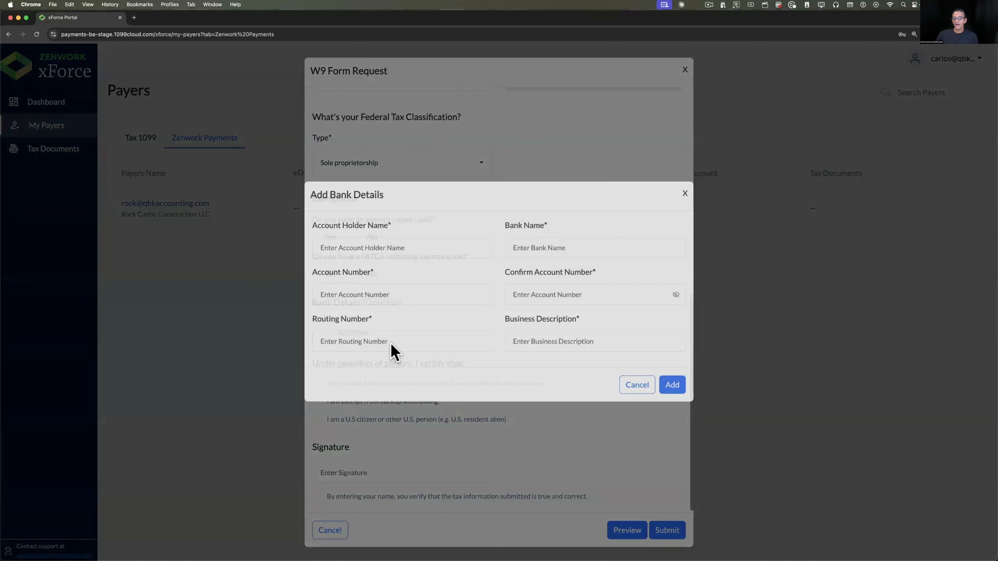
left_click(354, 255)
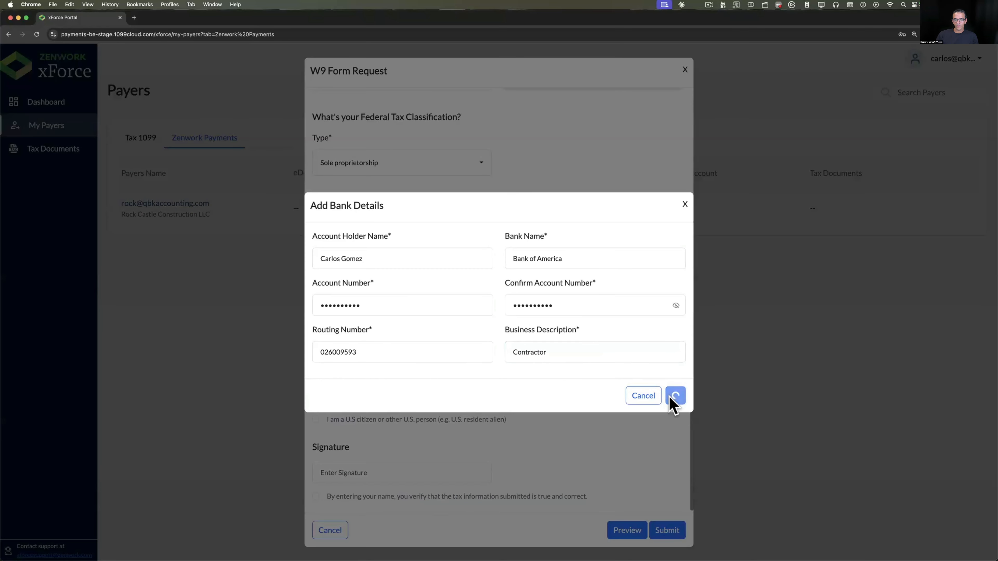
left_click(672, 396)
scroll(625, 458, "down", 1)
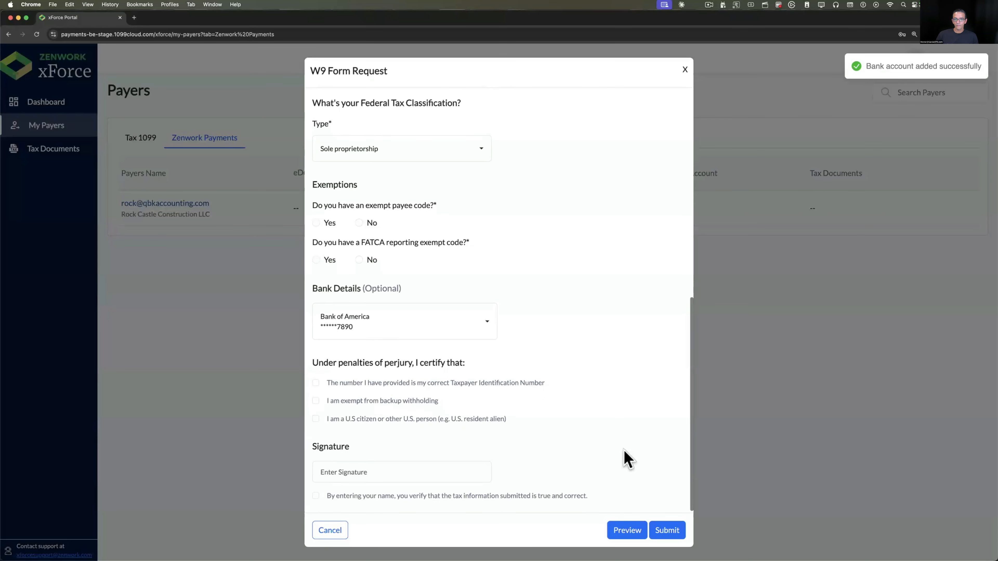
Sign the W9 form with the vendor's name and submit it
left_click(353, 470)
type("C")
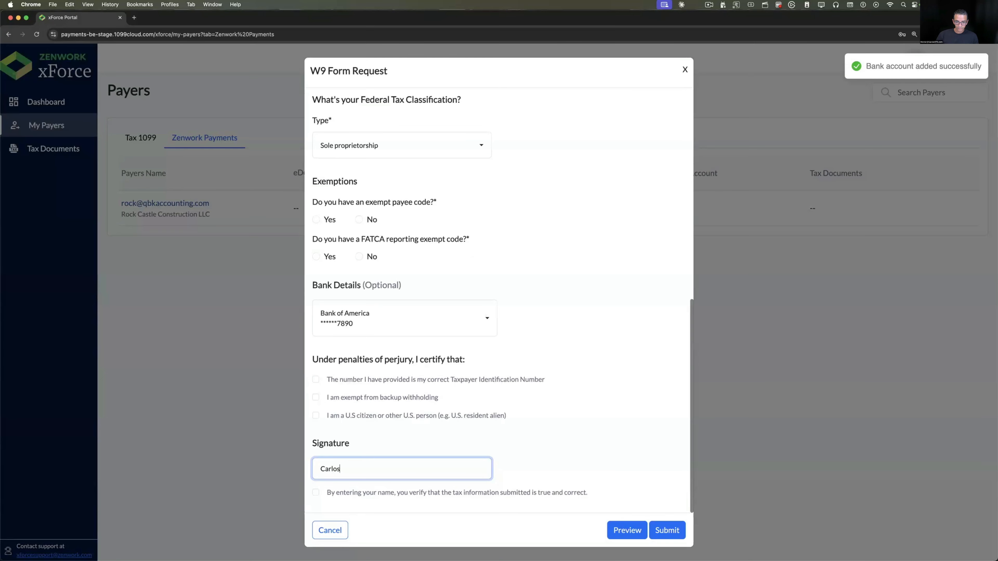
type("arlos")
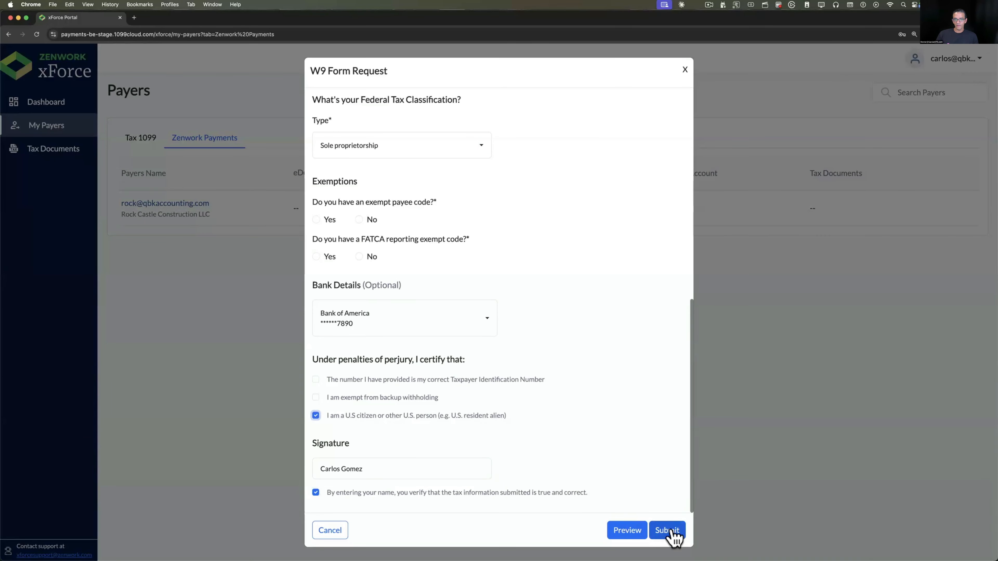
left_click(669, 531)
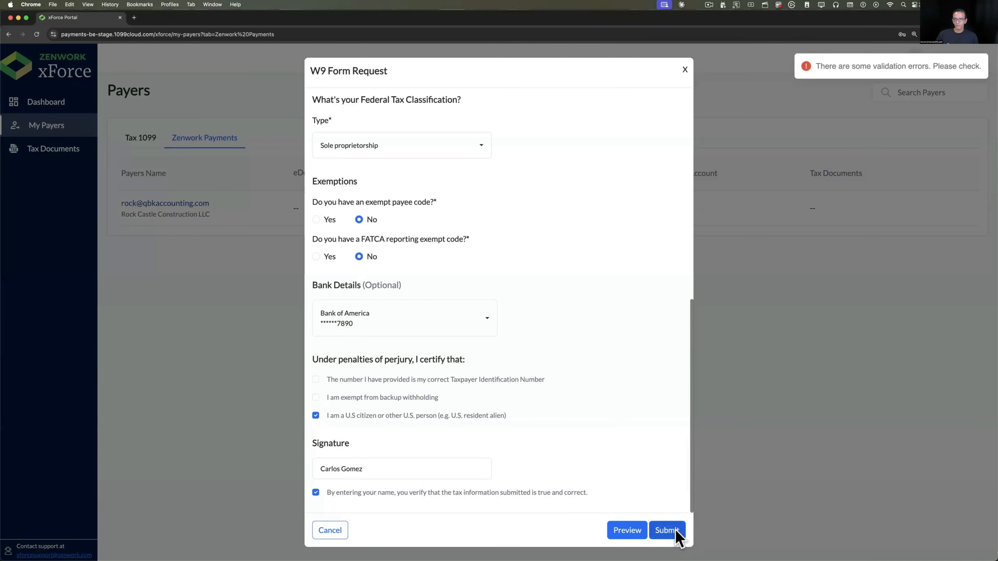
scroll(600, 342, "up", 10)
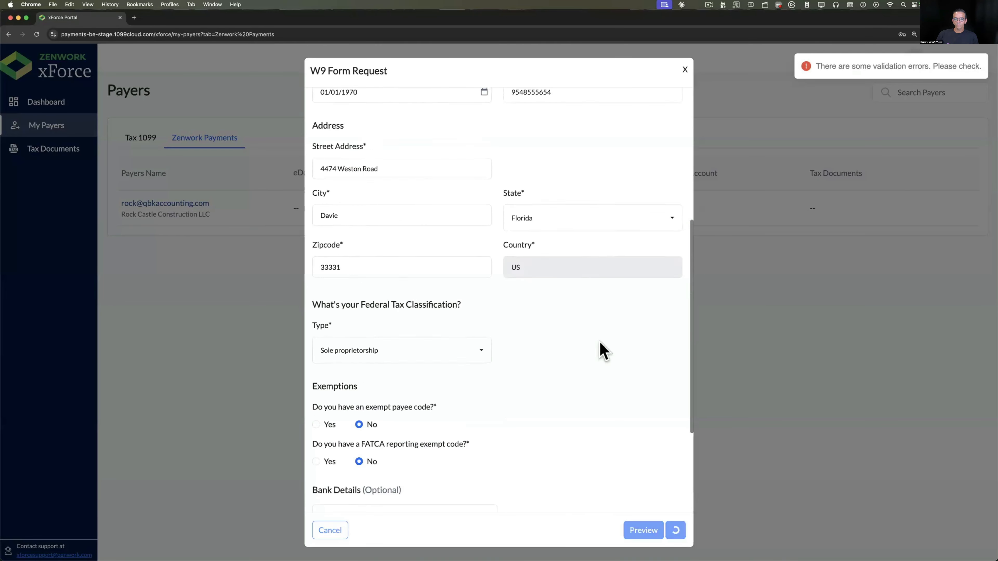
scroll(604, 351, "down", 10)
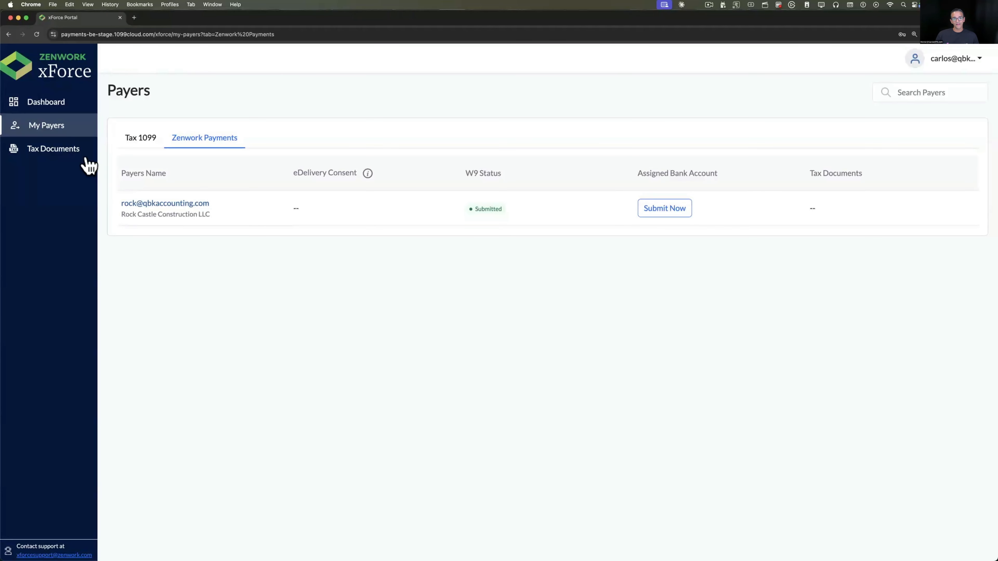
Check Tax Documents, then submit consent assigning the bank account under Update Bank Details
left_click(42, 154)
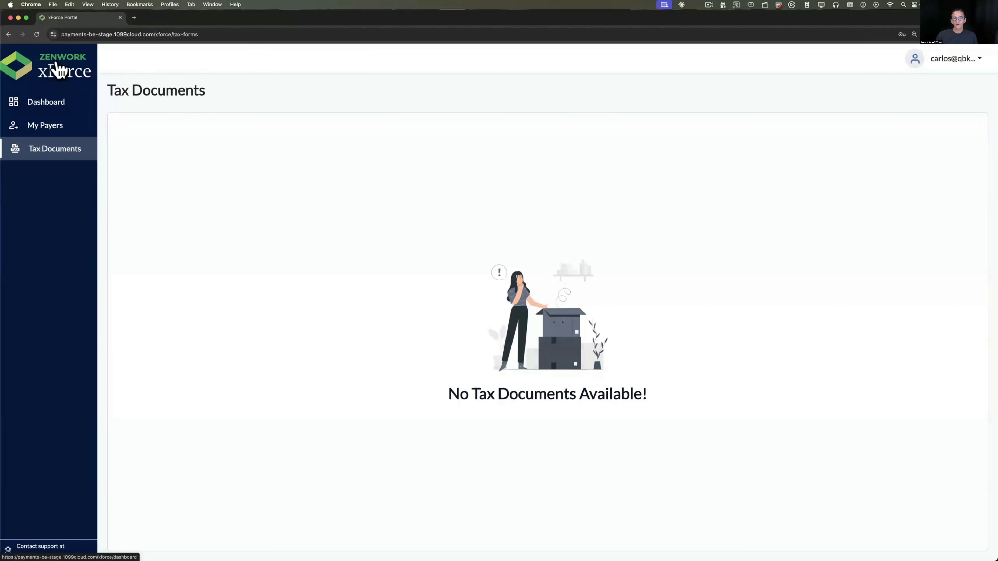
left_click(55, 111)
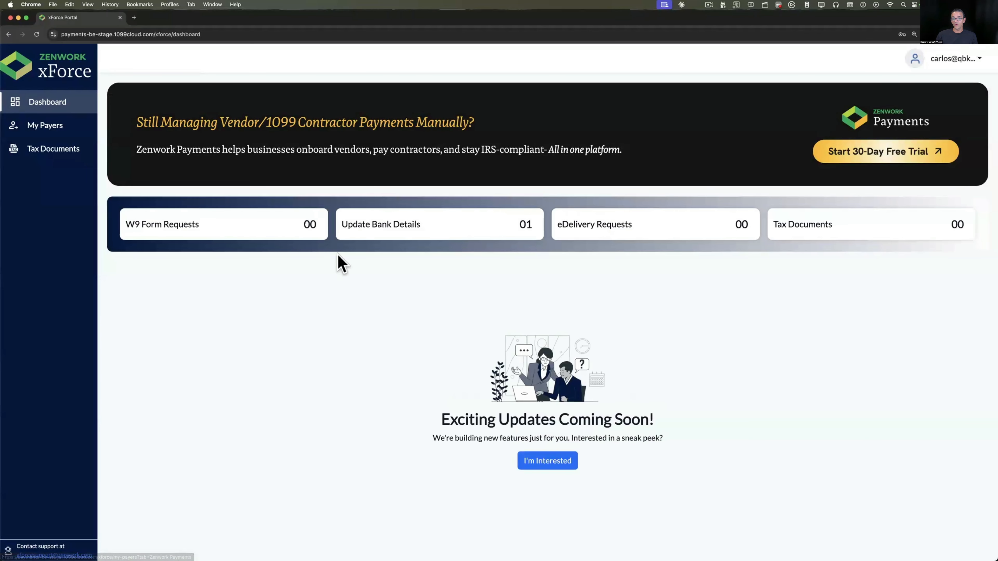
left_click(437, 234)
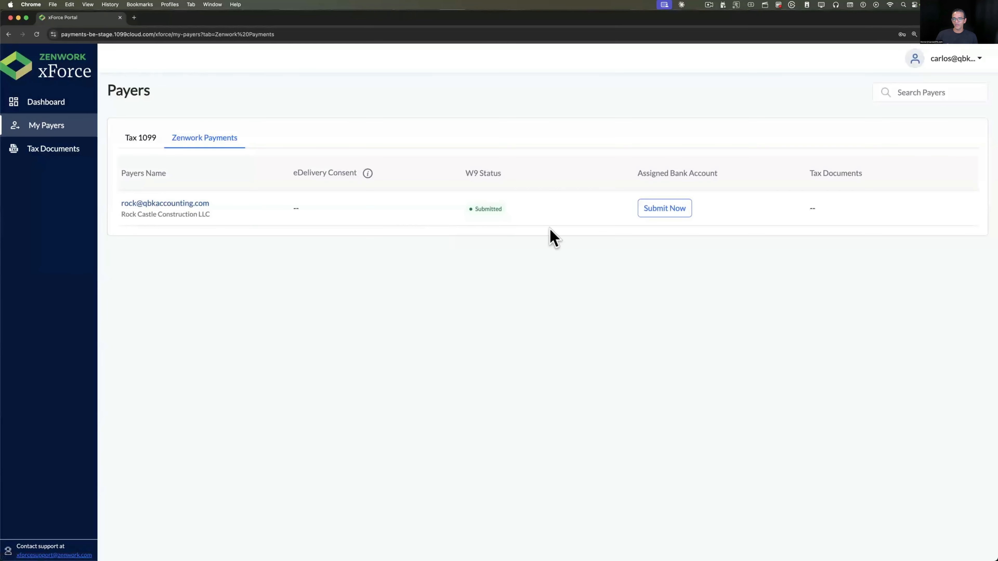
left_click(684, 212)
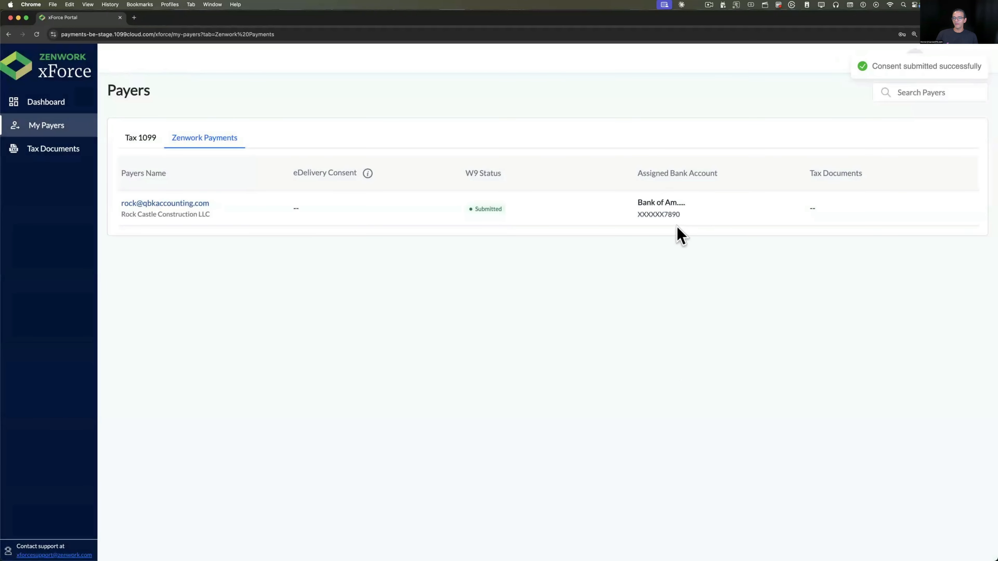
left_click(55, 104)
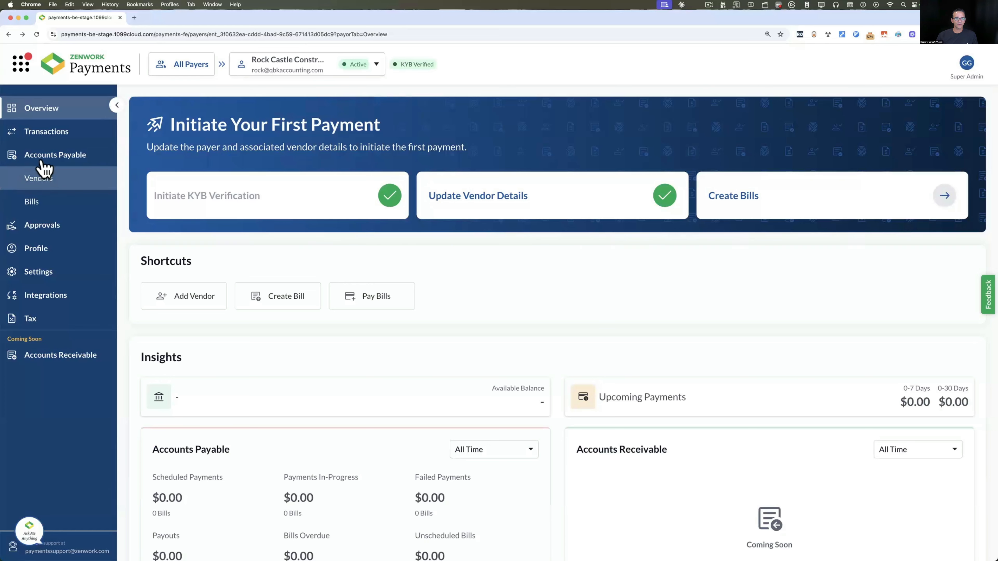
Go to Accounts Payable > Vendors and choose Bulk Import from the Add Vendor menu
left_click(39, 177)
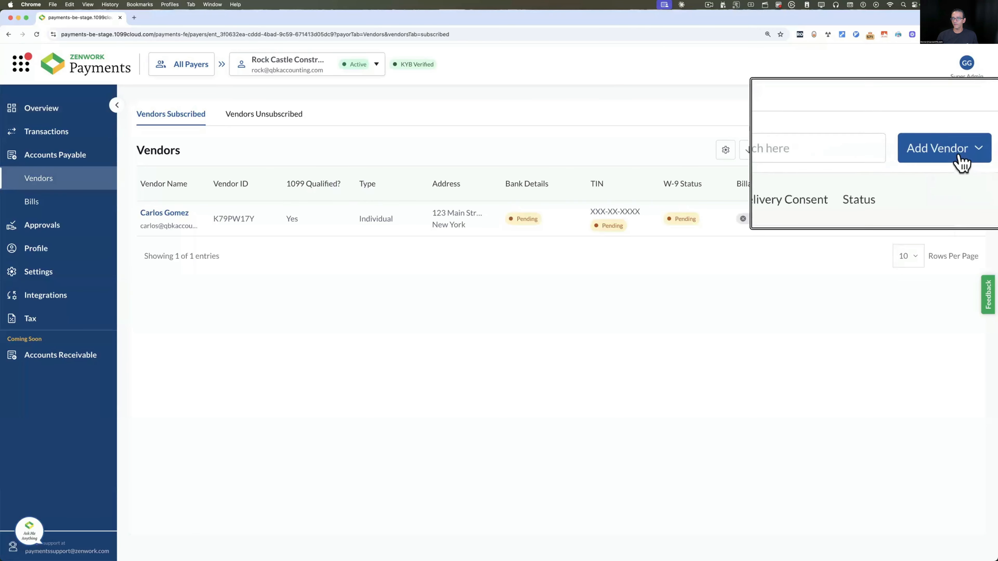
left_click(974, 155)
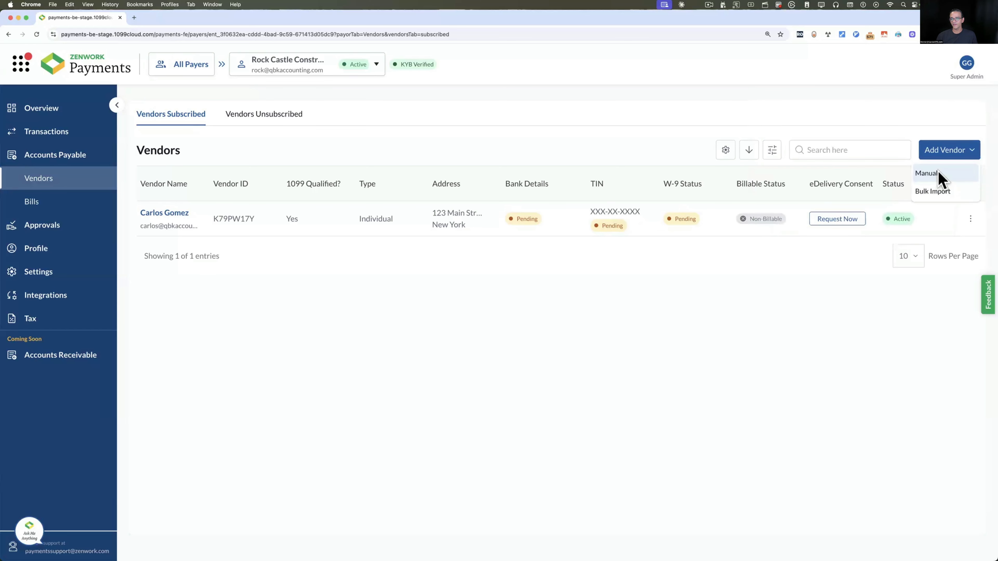
left_click(941, 196)
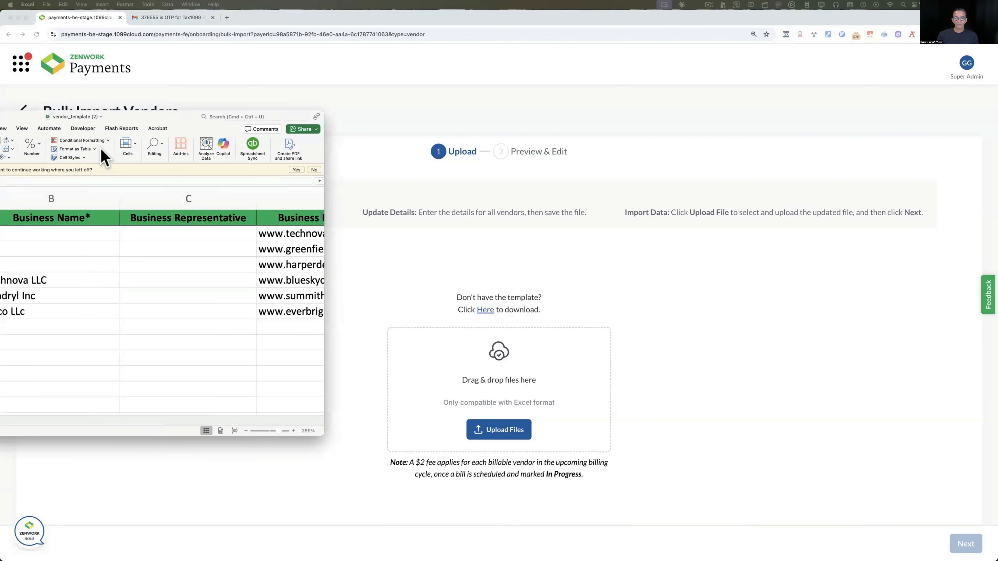
Enlarge the Excel vendor_template window, scroll through its six vendors' columns, and close it
left_click_drag(284, 80, 273, 73)
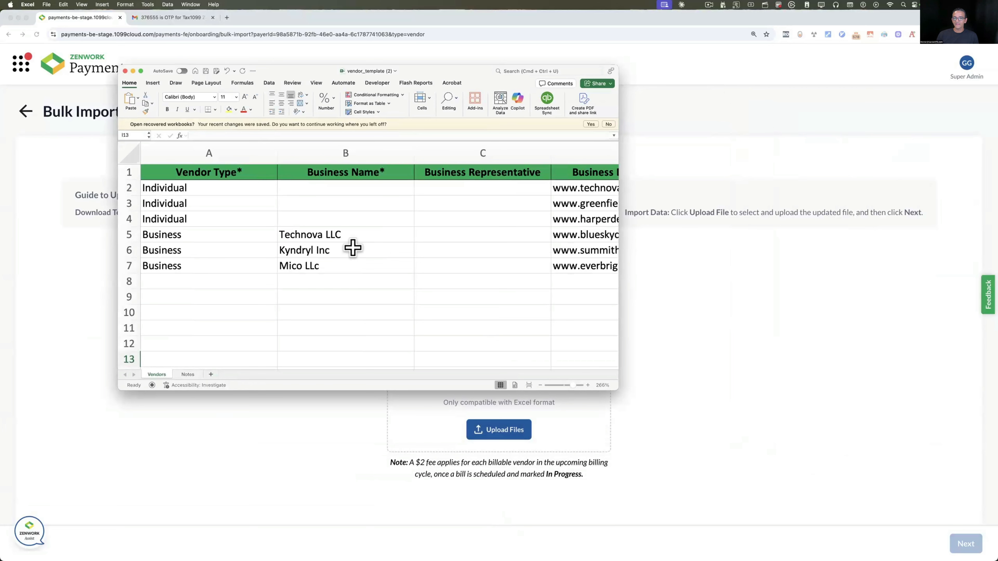
left_click_drag(617, 389, 784, 464)
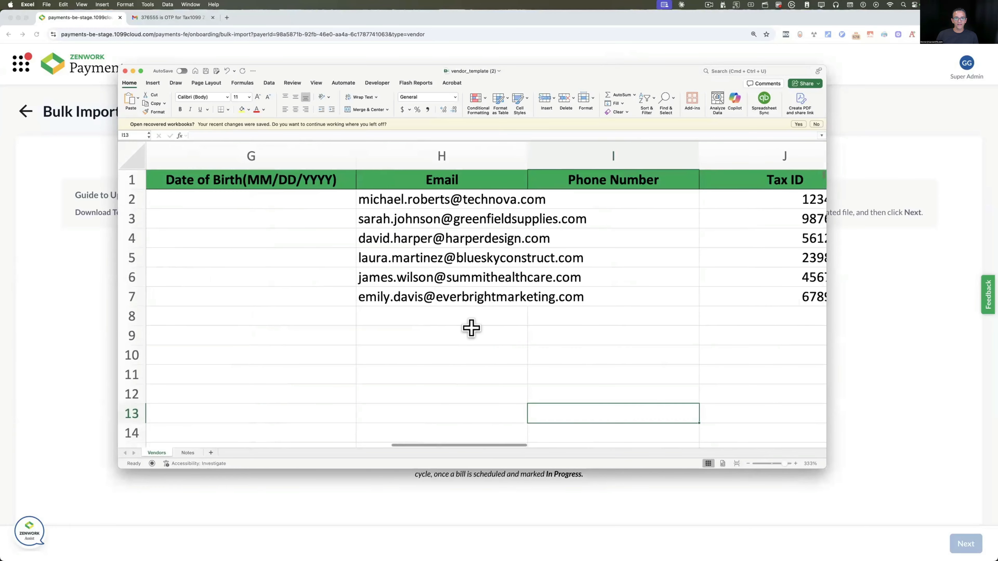
scroll(472, 329, "left", 10)
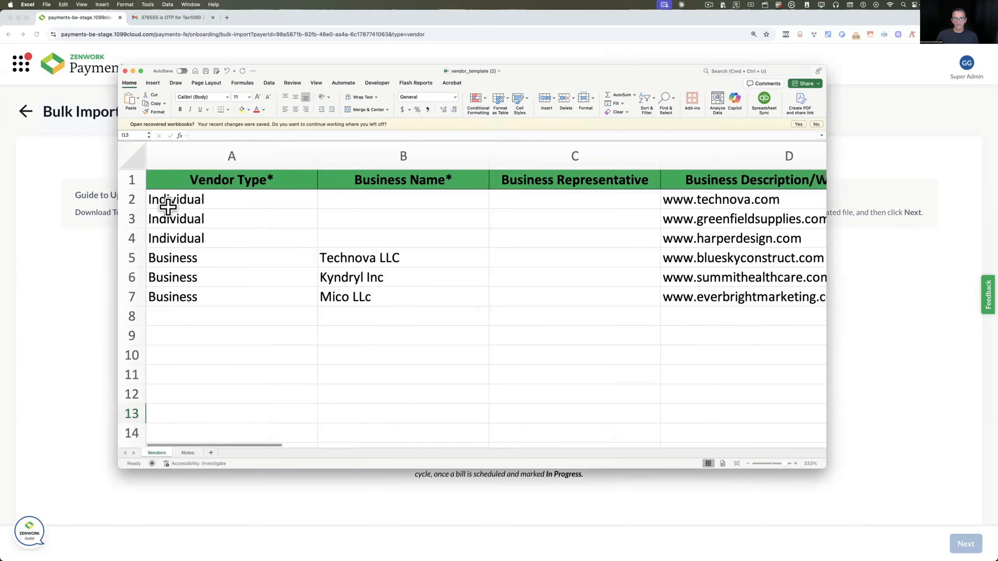
scroll(464, 303, "right", 3)
scroll(464, 303, "right", 10)
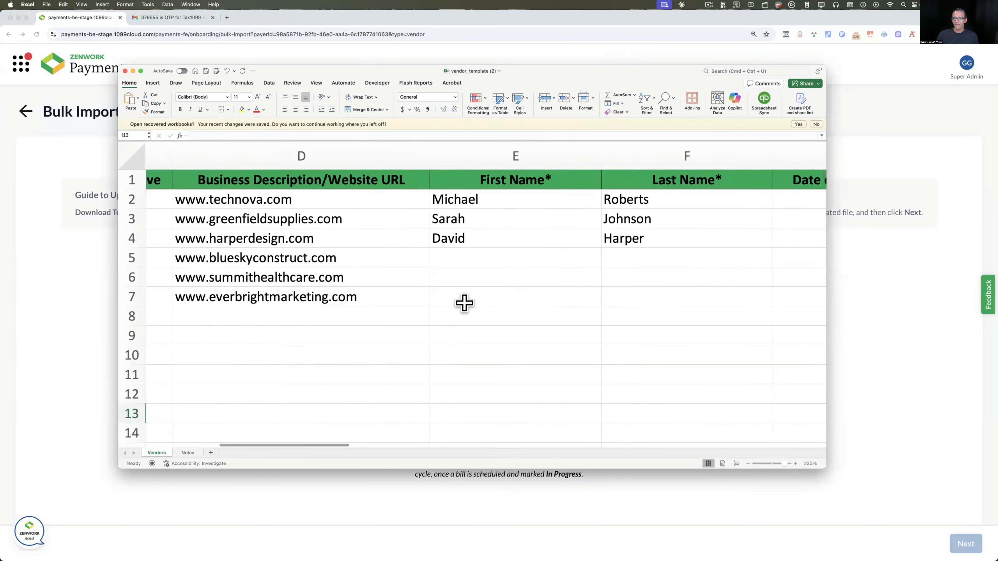
scroll(464, 303, "right", 8)
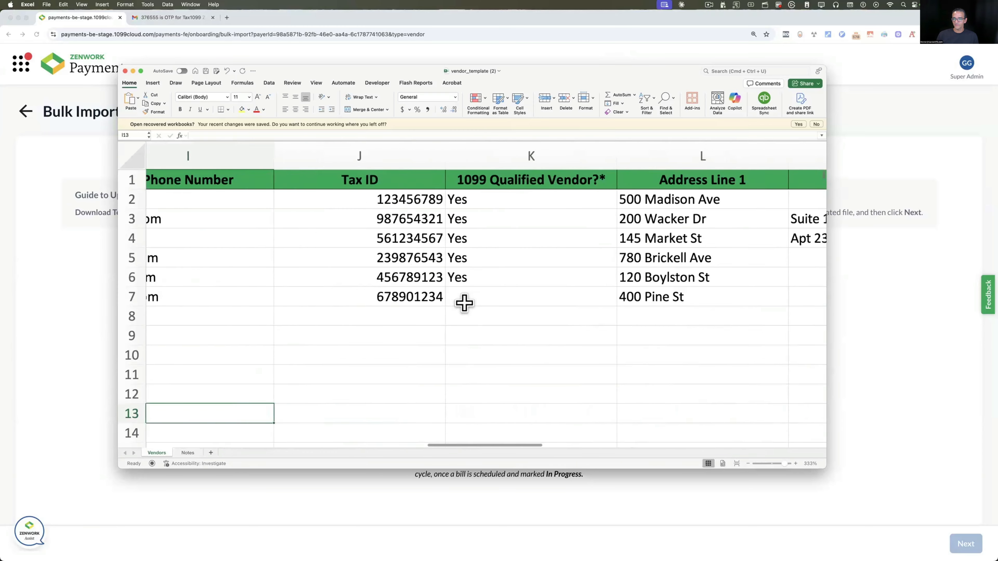
scroll(464, 303, "right", 8)
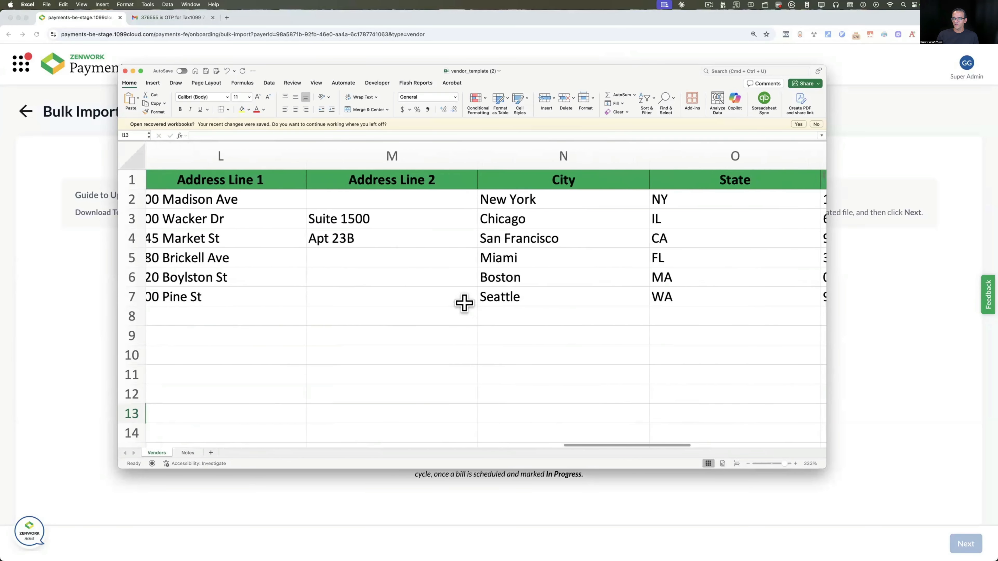
scroll(464, 303, "left", 15)
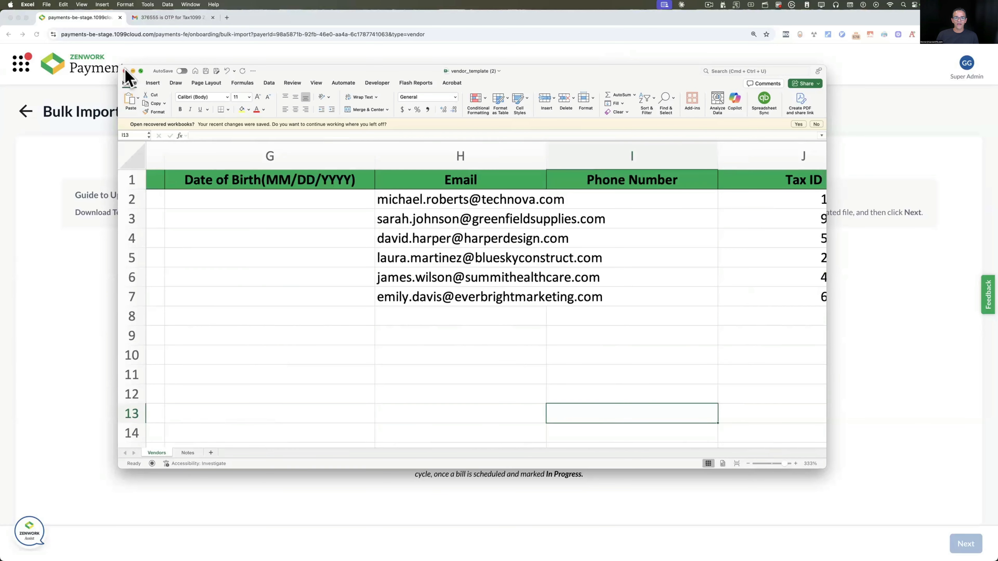
left_click(125, 71)
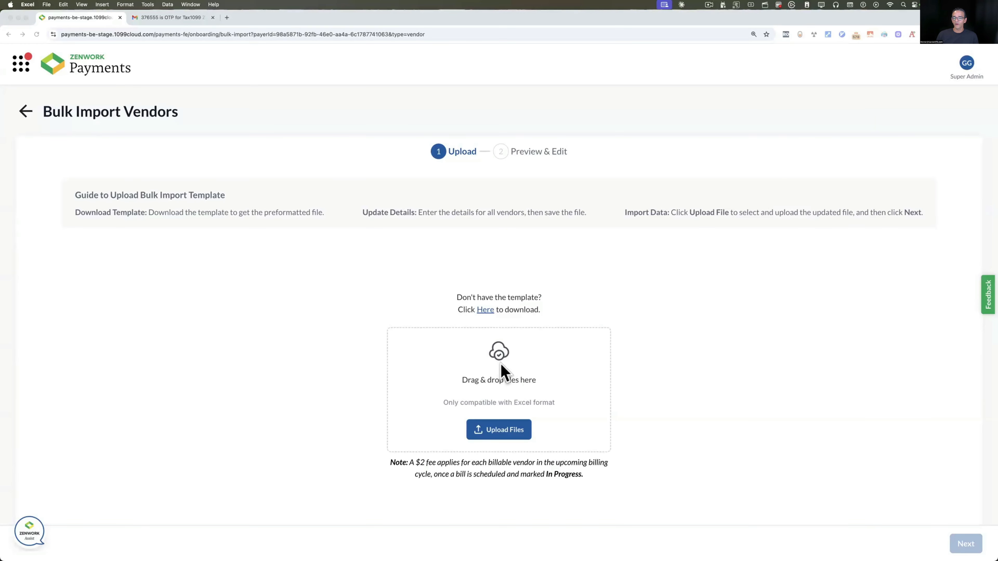
Upload the vendor template and import all six vendor records, confirming the import
left_click(504, 373)
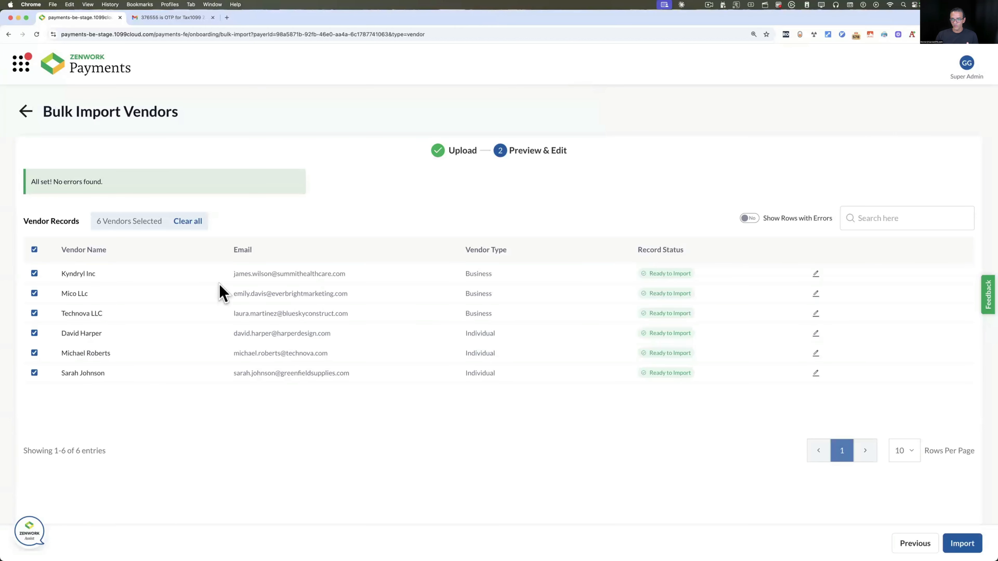
left_click(34, 250)
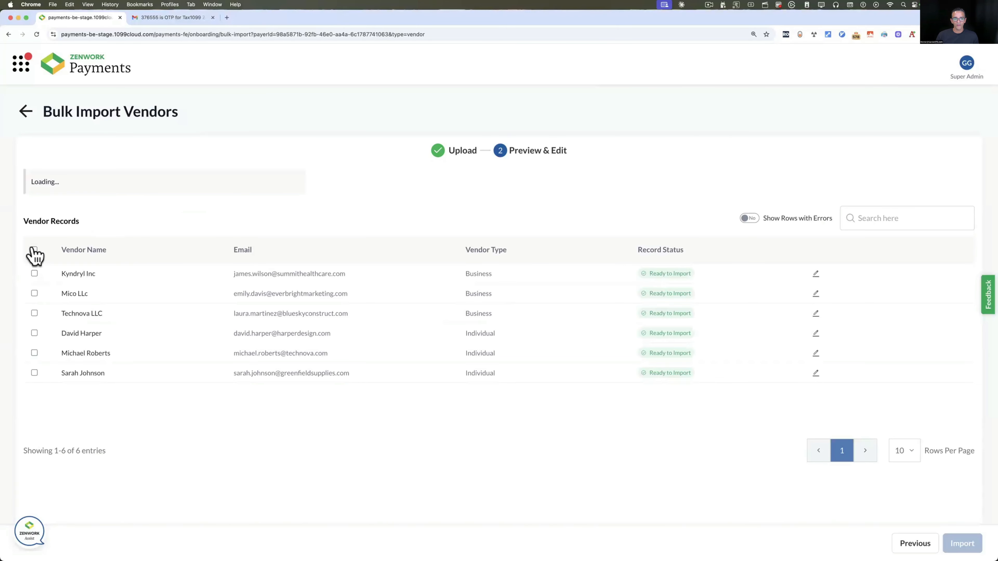
left_click(34, 250)
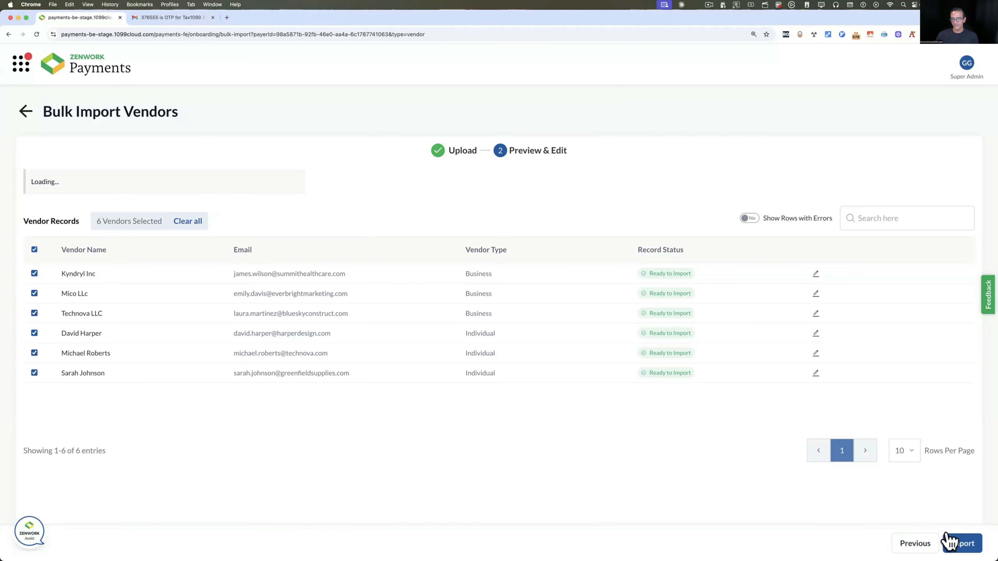
left_click(962, 543)
left_click(555, 341)
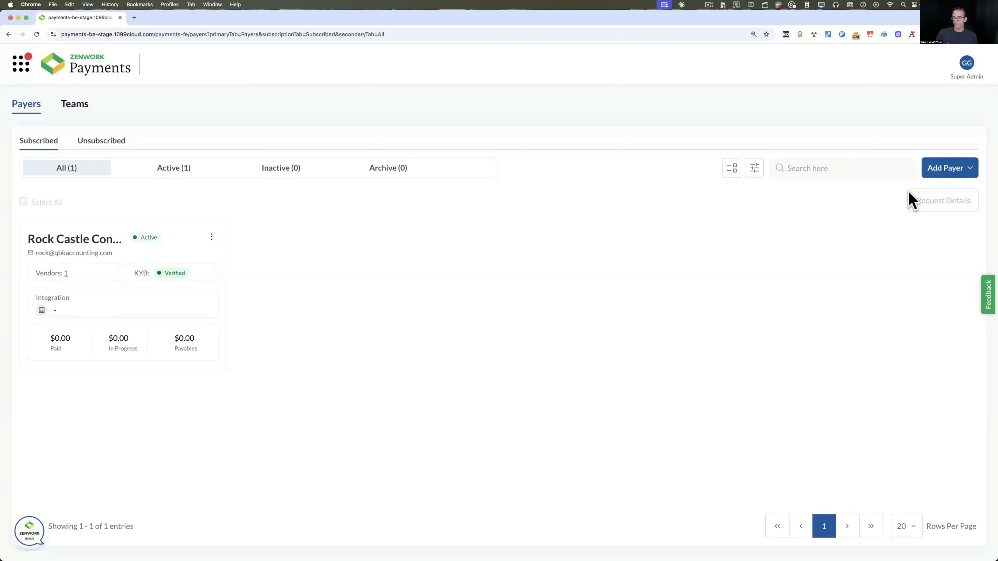
Bulk-import payers from QuickBooks Online and authorise Intuit data sharing with Zenwork Payments
left_click(952, 174)
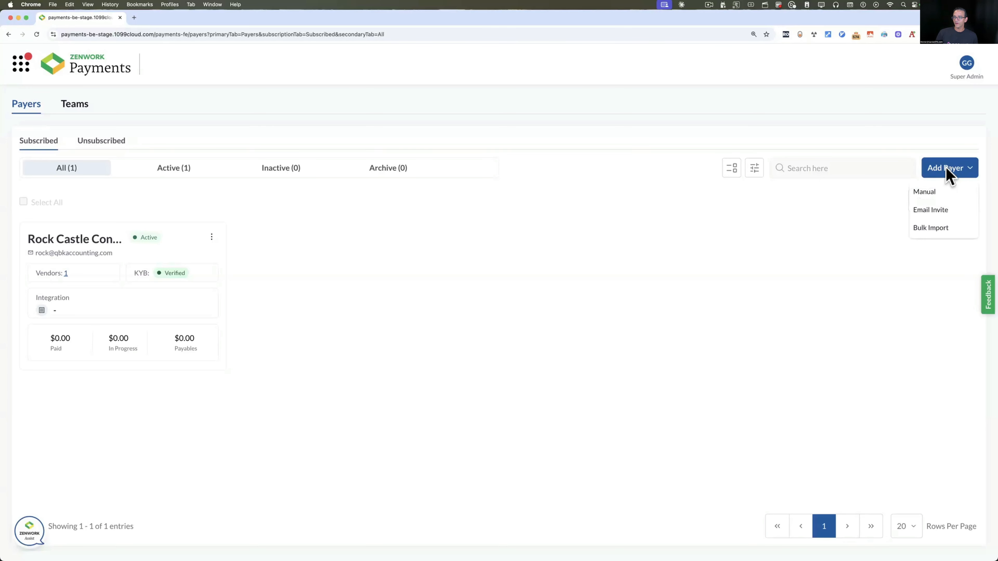
left_click(936, 232)
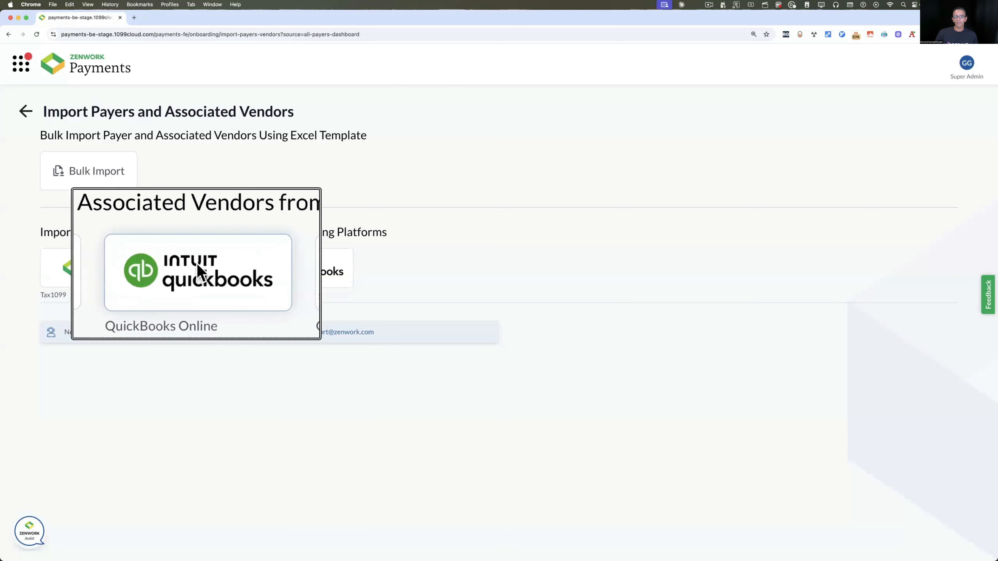
left_click(196, 271)
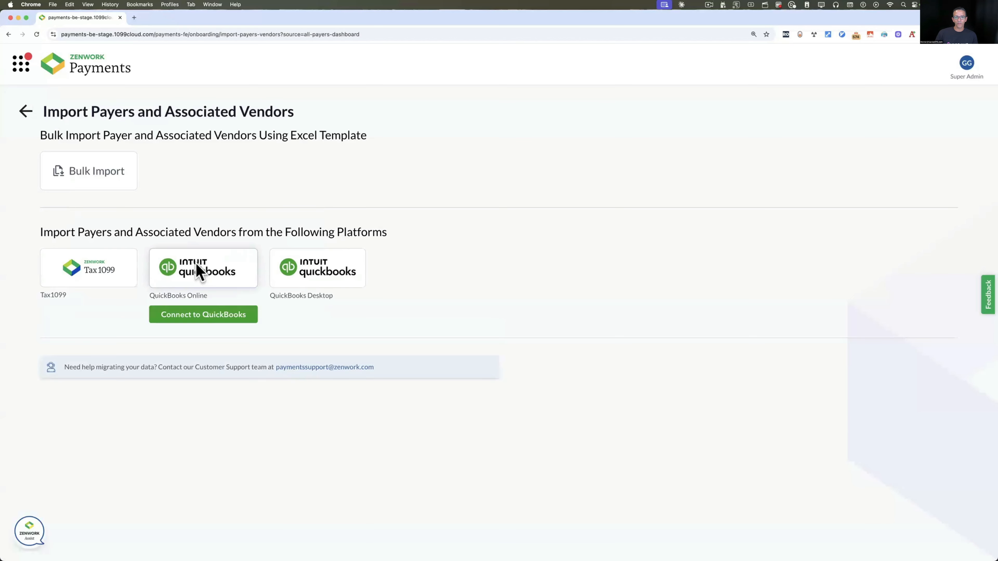
left_click(201, 317)
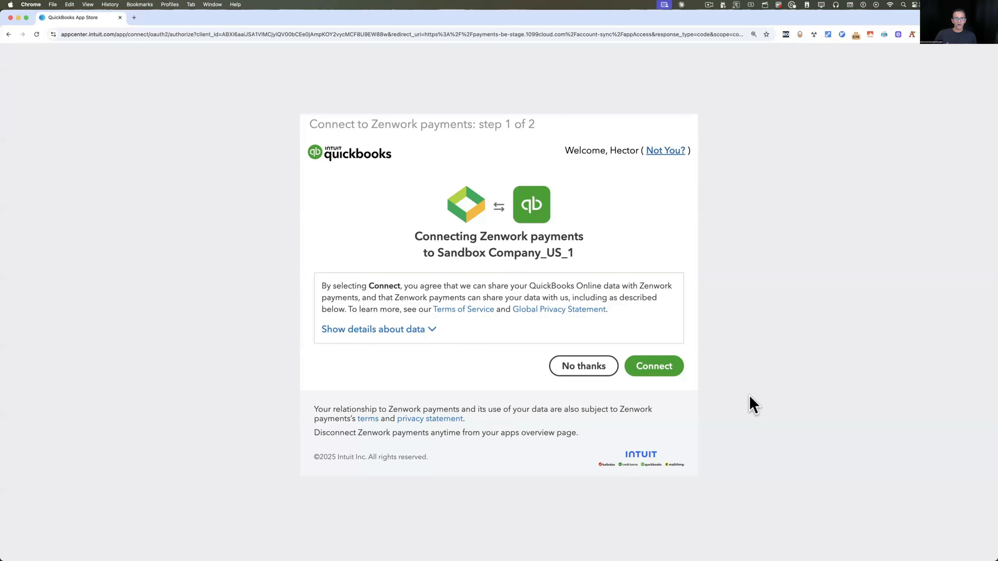
left_click(672, 372)
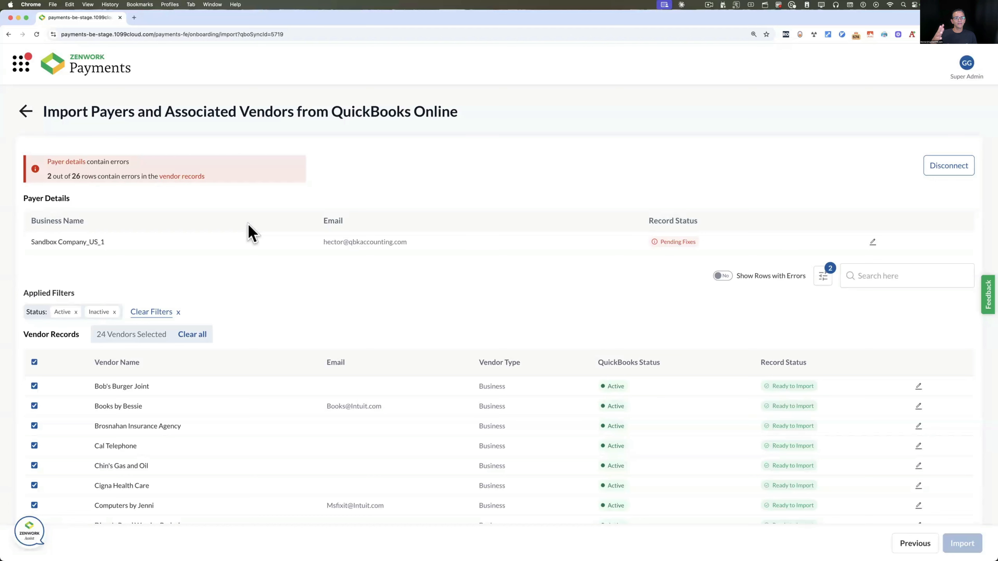
scroll(227, 292, "down", 3)
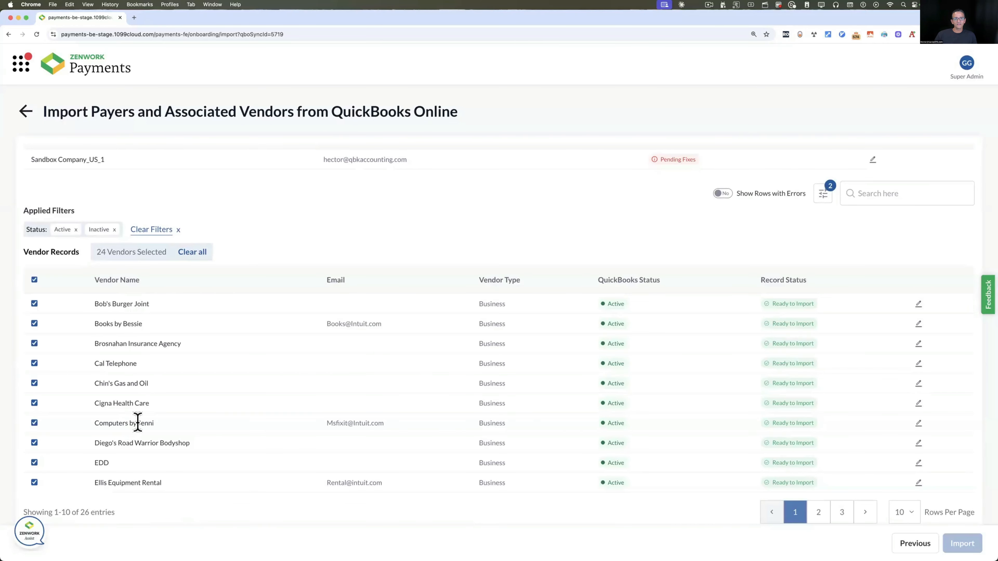
scroll(137, 422, "up", 1)
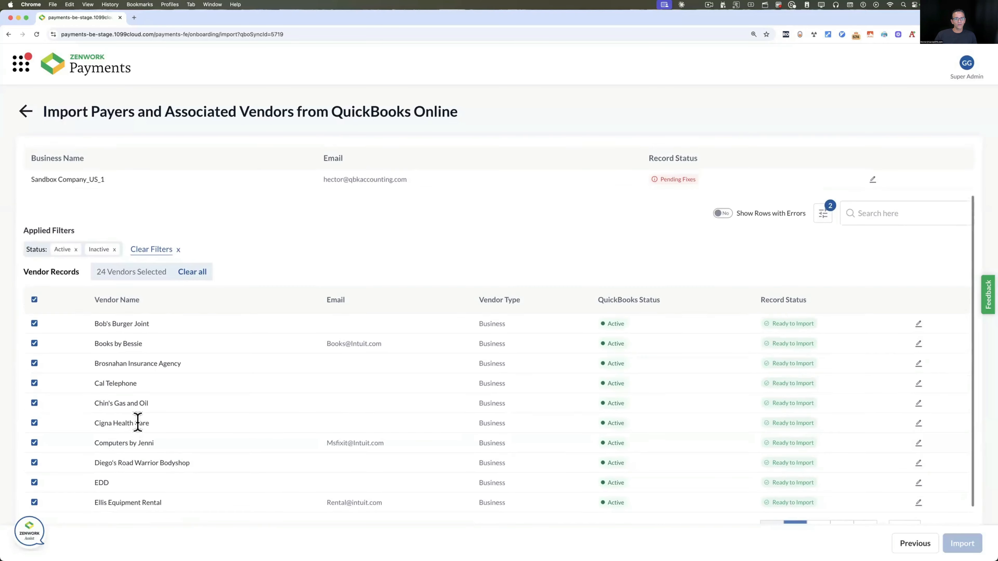
left_click(35, 303)
scroll(138, 394, "up", 2)
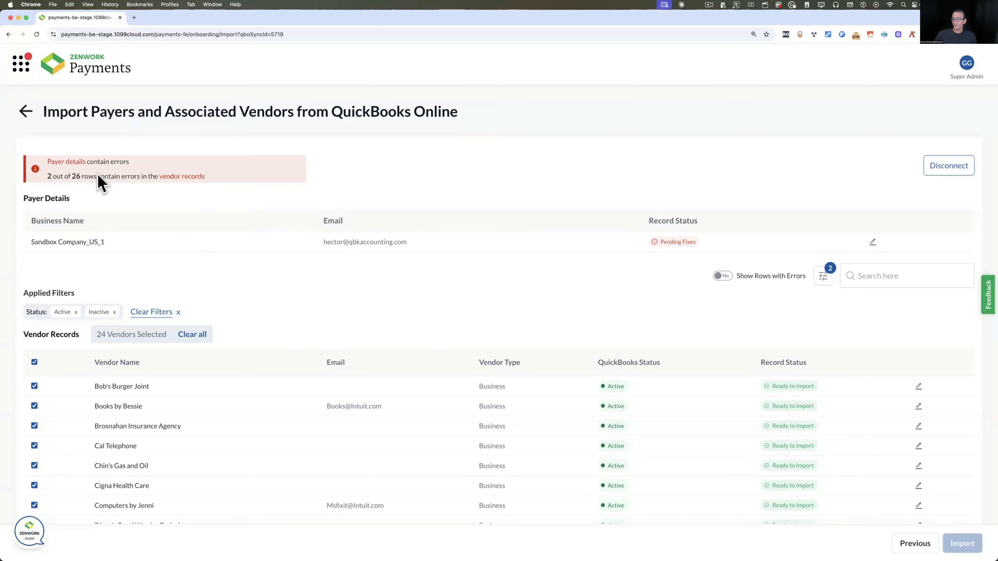
scroll(232, 290, "down", 2)
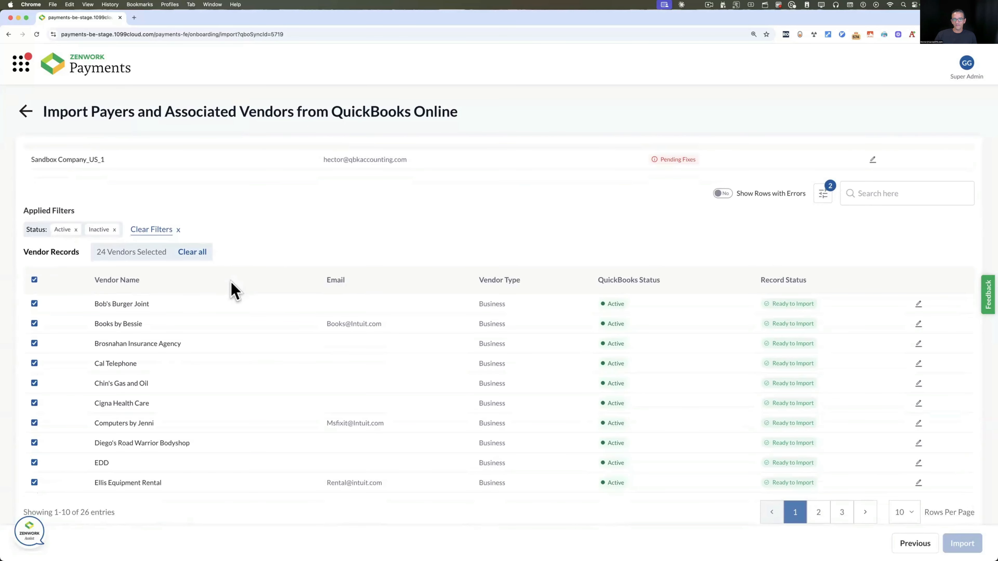
scroll(232, 290, "up", 2)
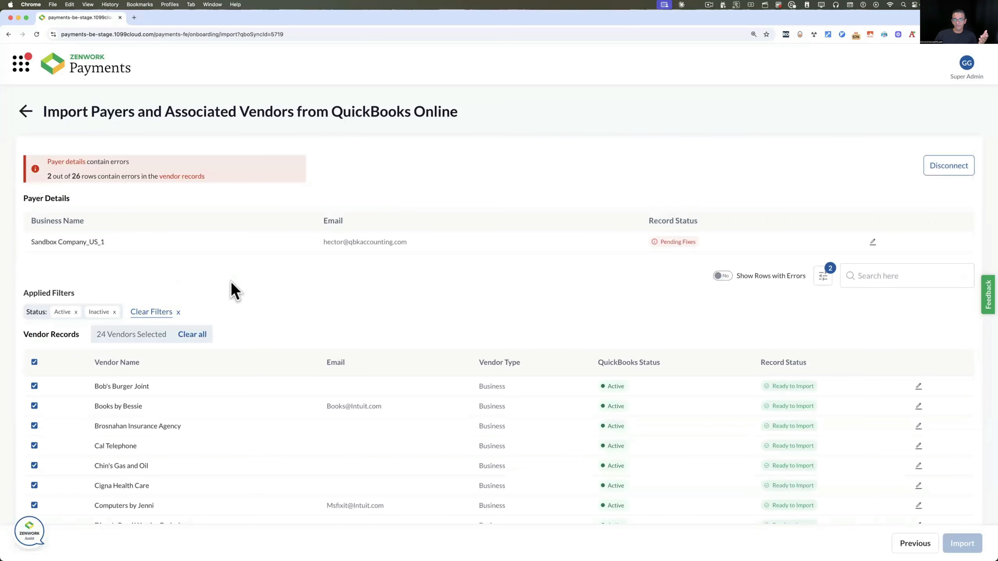
Show only error rows and remove National Eye Care's extra email address
left_click(722, 276)
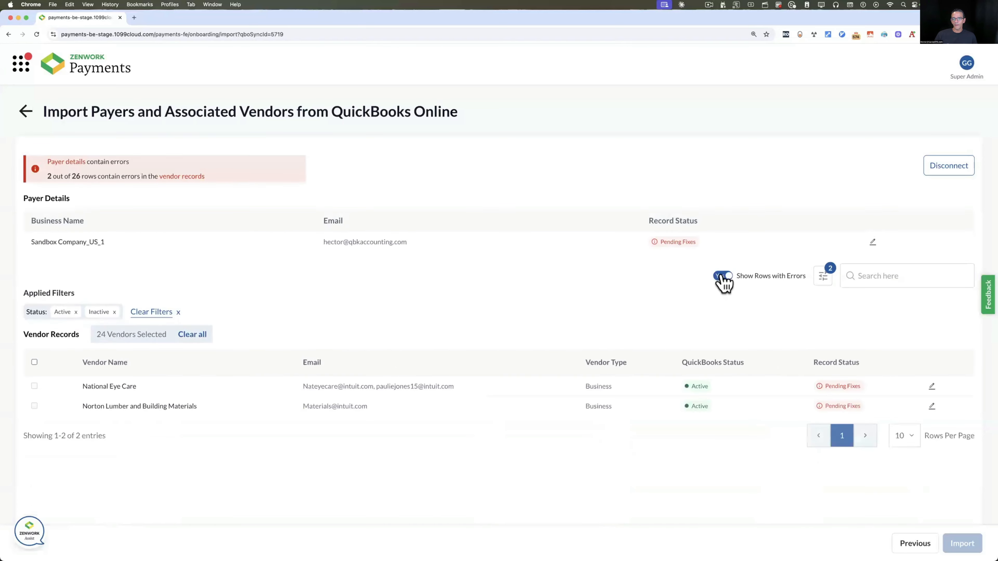
left_click(722, 276)
left_click(722, 277)
left_click(934, 393)
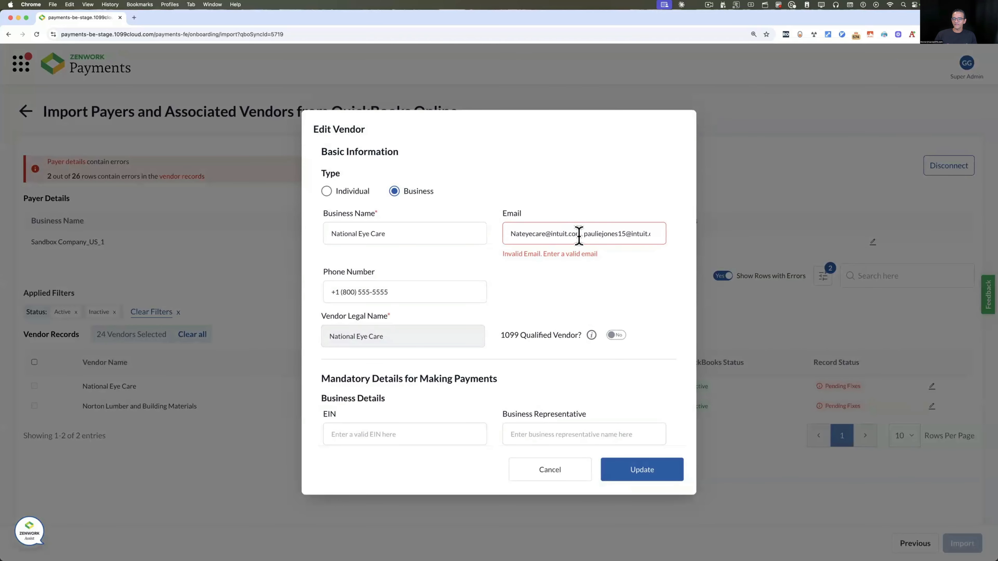
left_click_drag(582, 234, 643, 239)
key("BackSpace")
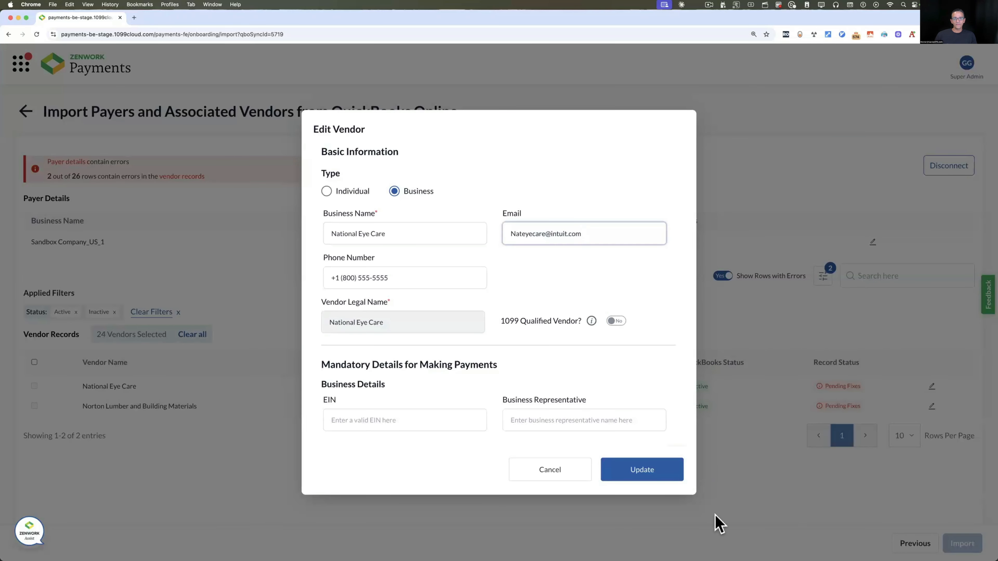
left_click(640, 472)
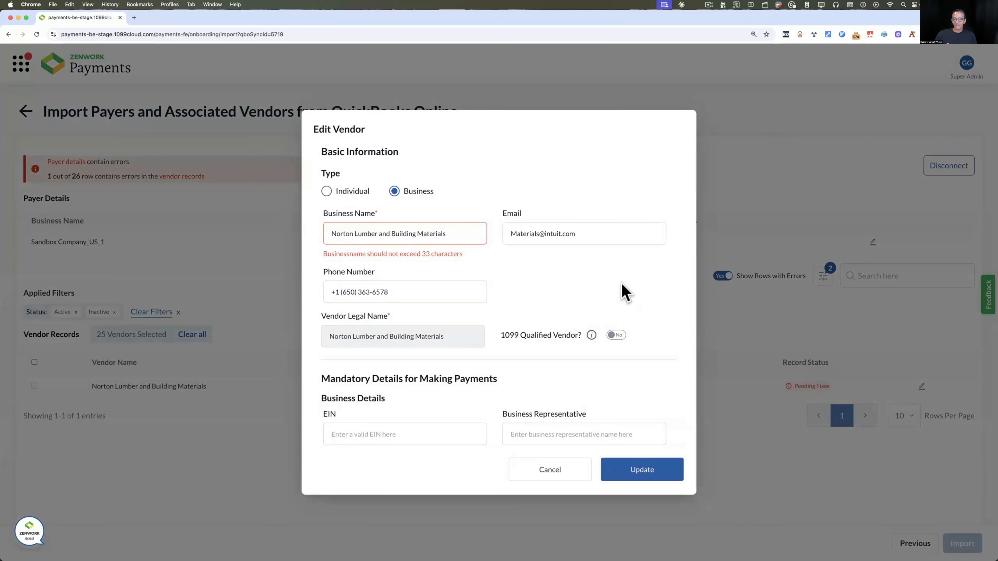
Shorten Norton Lumber's business name by deleting 'Materials' and update it
left_click(921, 386)
left_click_drag(417, 233, 466, 233)
key("BackSpace")
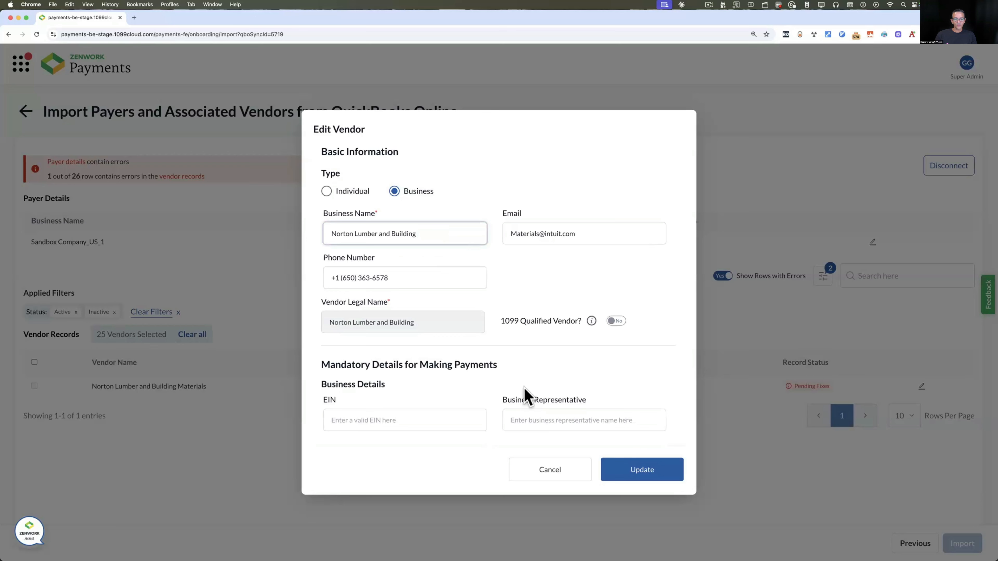
left_click(637, 466)
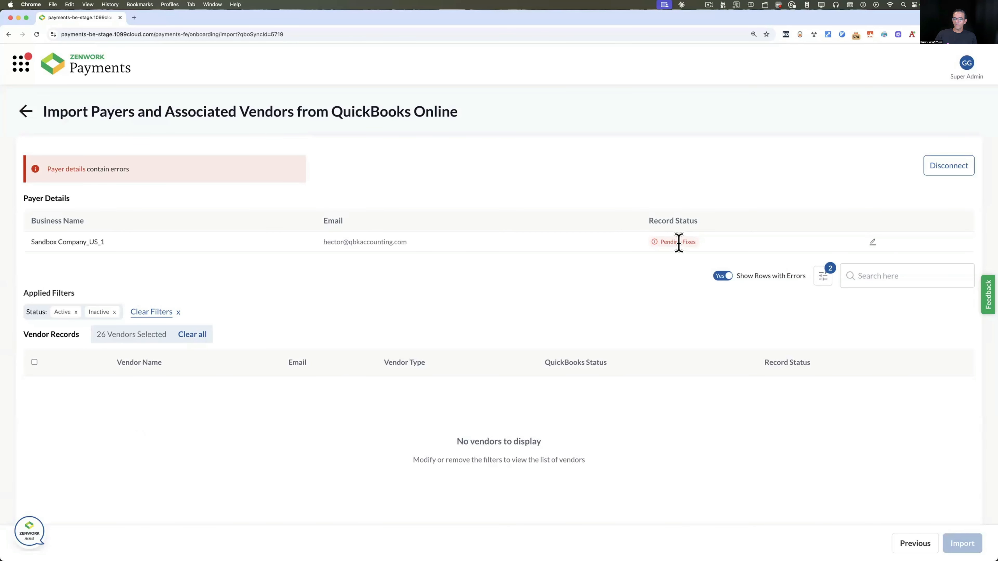
Rename the payer to Sandbox Company Corp, dropping '_US_1', and correct its ZIP code to 90201
left_click(873, 242)
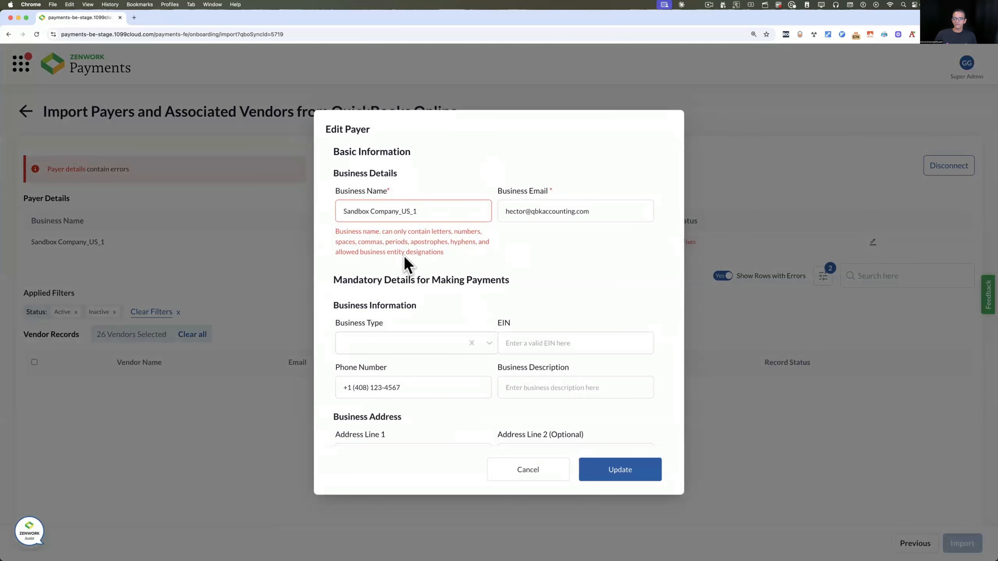
left_click(412, 212)
left_click_drag(398, 212, 440, 212)
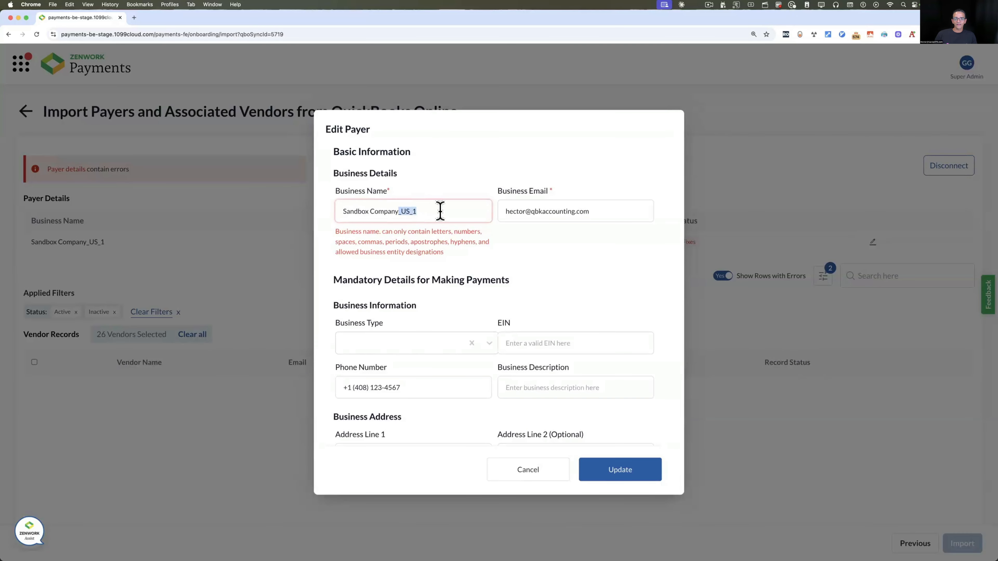
key("BackSpace")
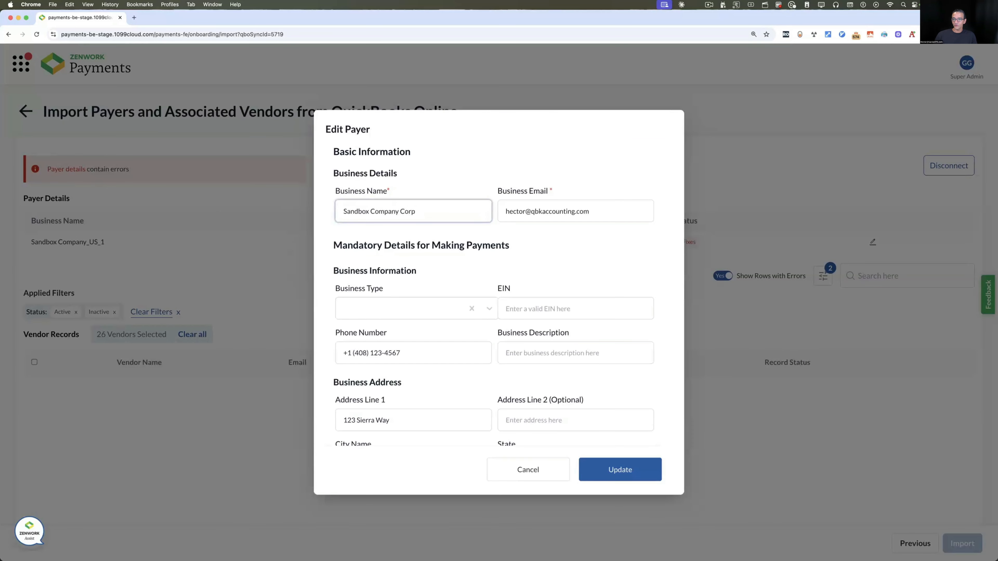
scroll(566, 294, "down", 3)
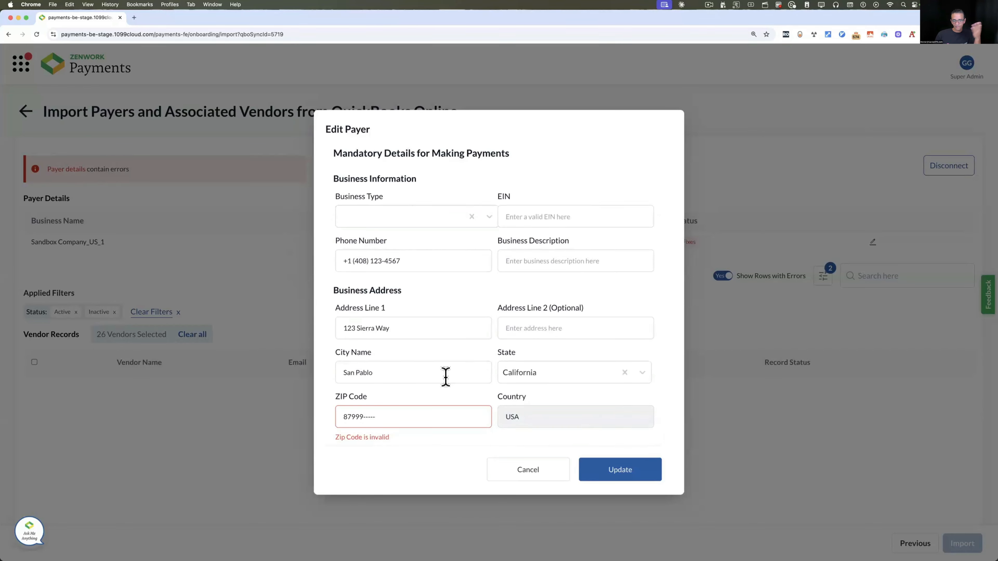
left_click(387, 418)
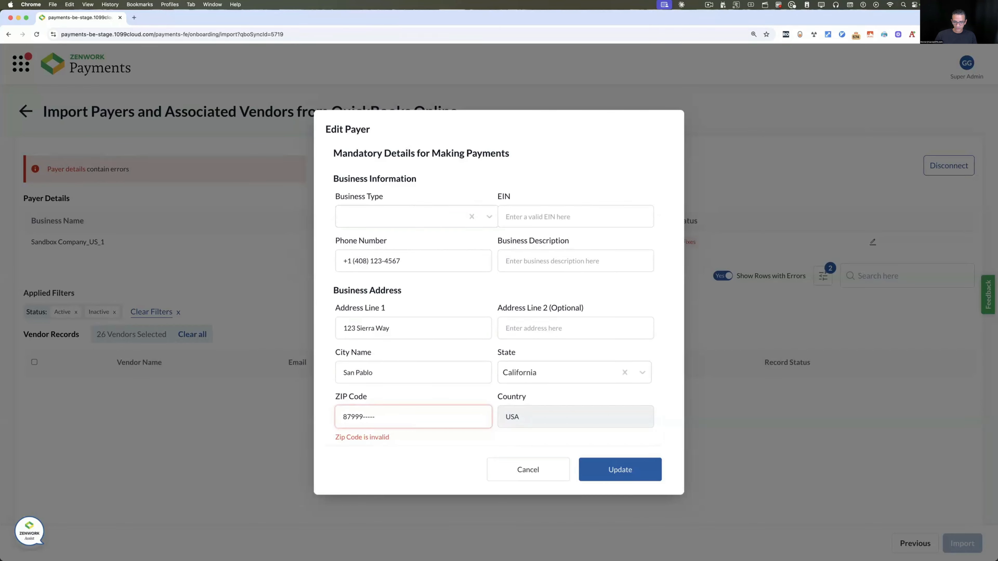
type("-")
key("BackSpace")
type("33331")
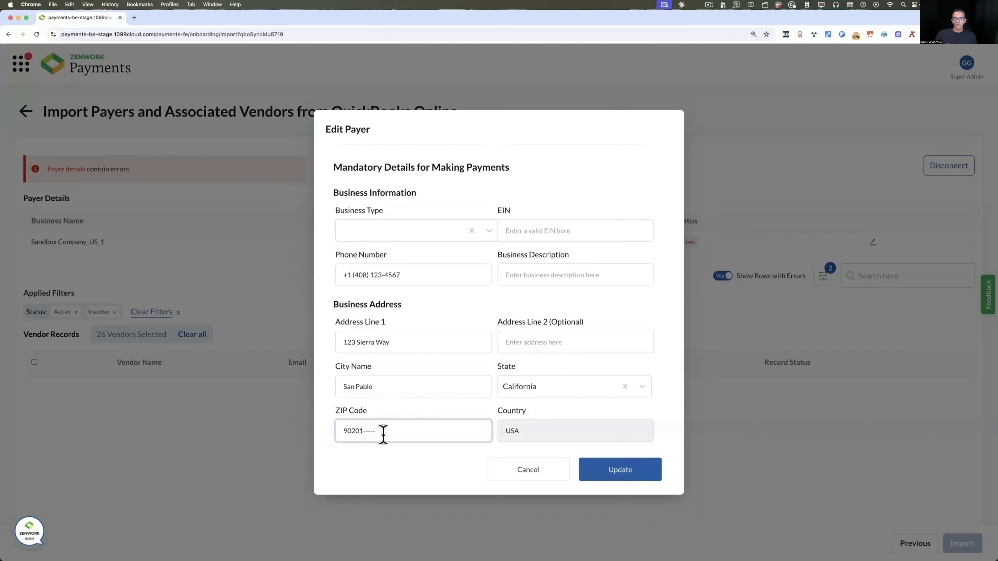
left_click(631, 469)
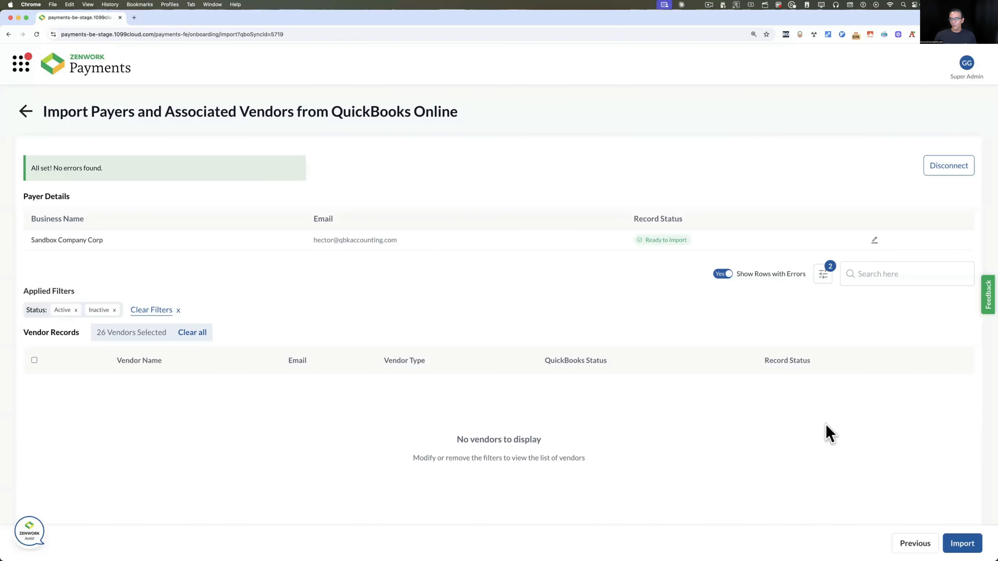
Import the payer and all 26 vendors
left_click(959, 542)
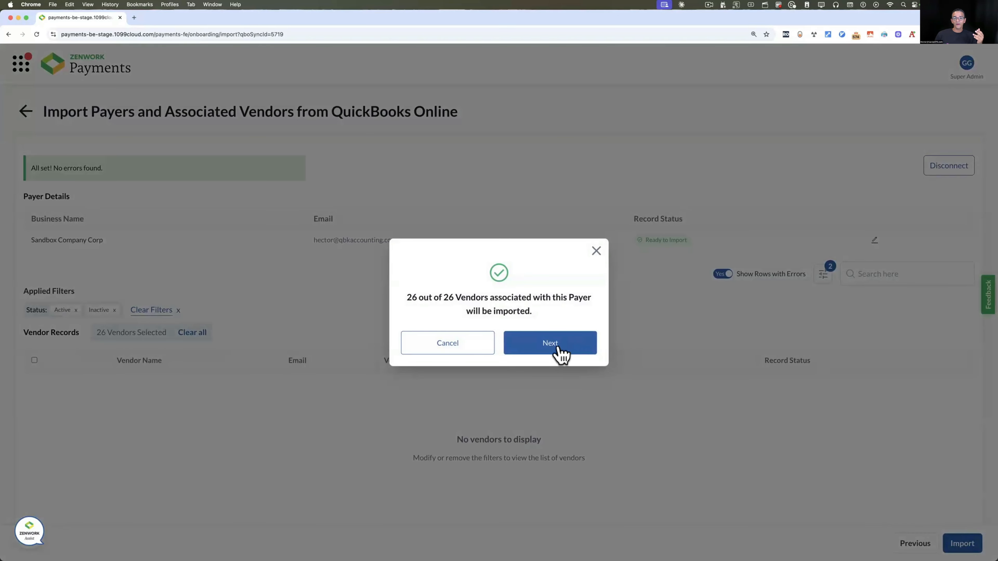
left_click(560, 352)
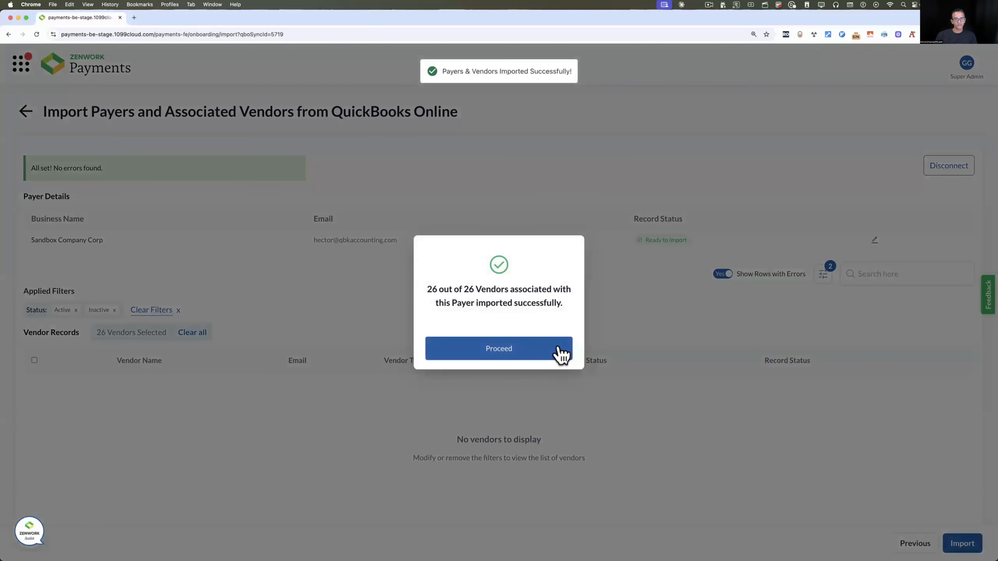
left_click(525, 351)
Subscribe Sandbox Company Corp from the Unsubscribed payers list
left_click(58, 106)
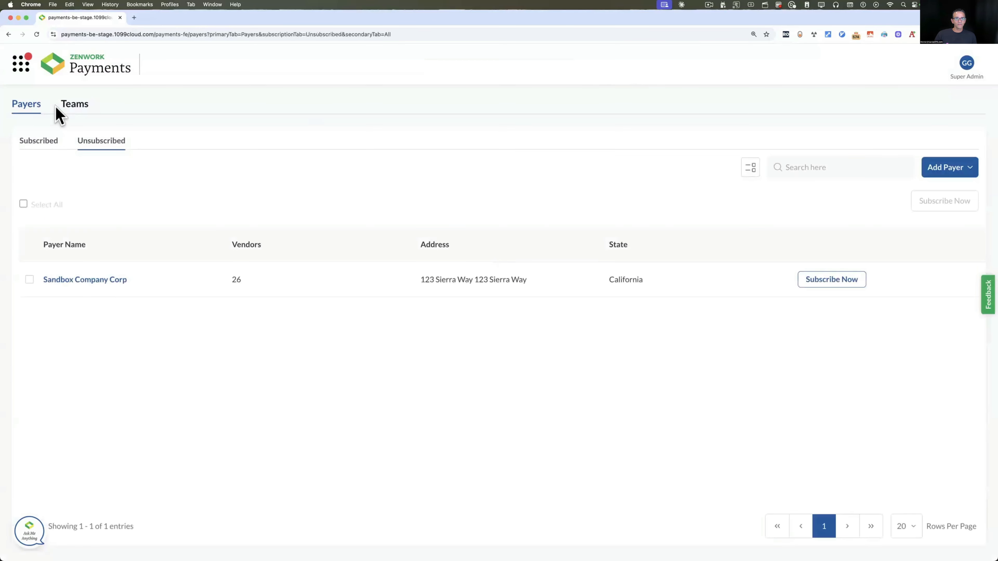
left_click(41, 143)
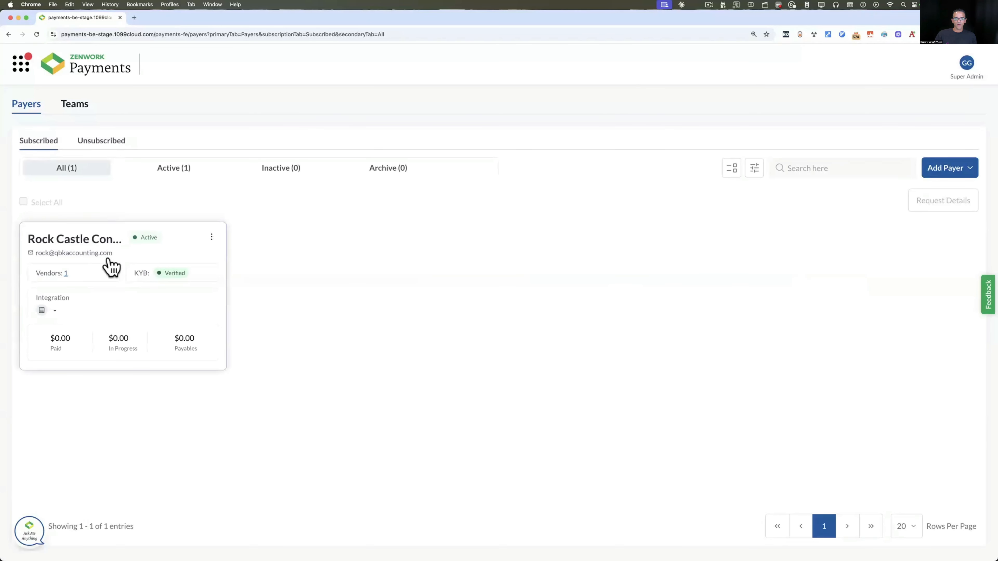
left_click(107, 143)
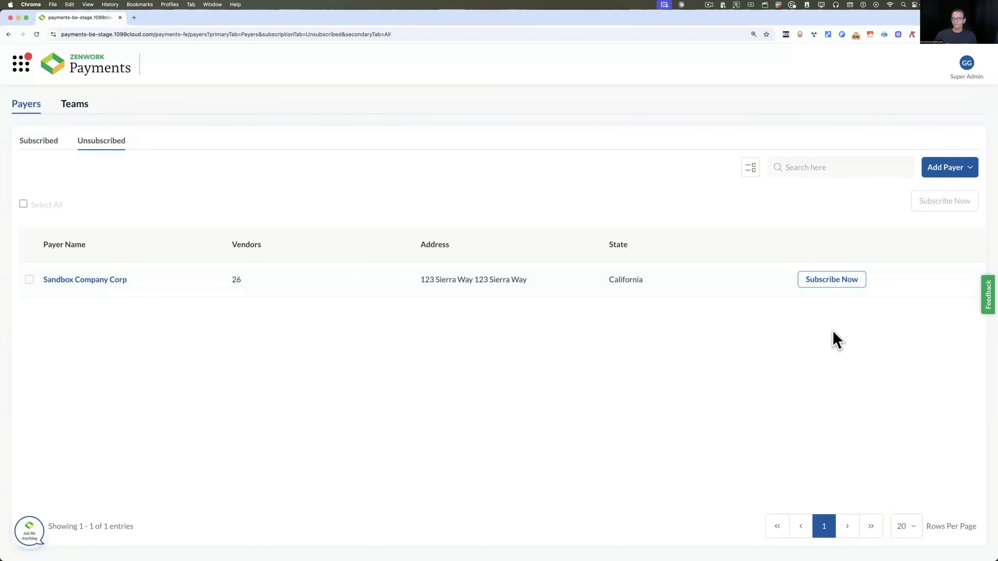
left_click(832, 279)
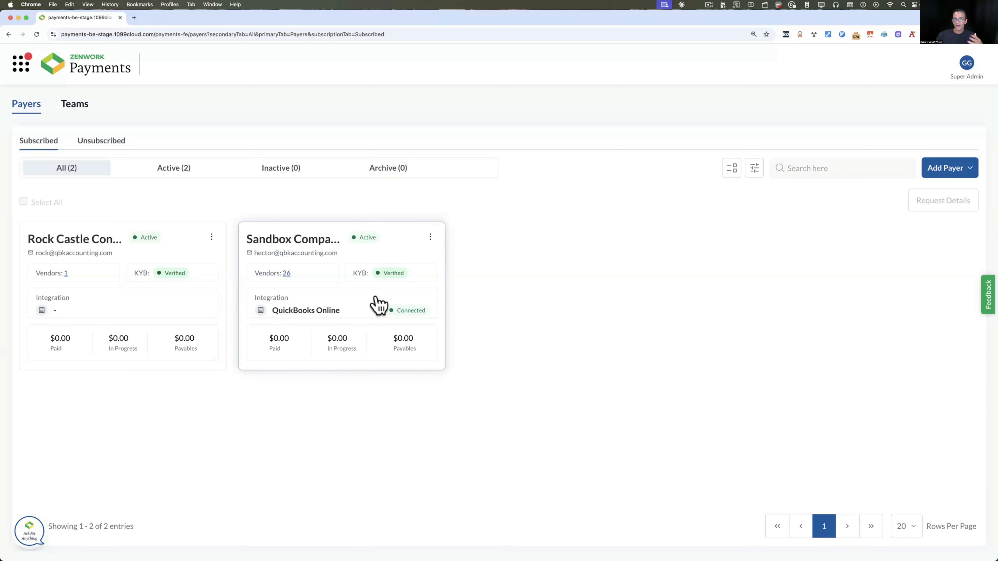
Review Sandbox Company Corp's overview and vendor list
left_click(404, 247)
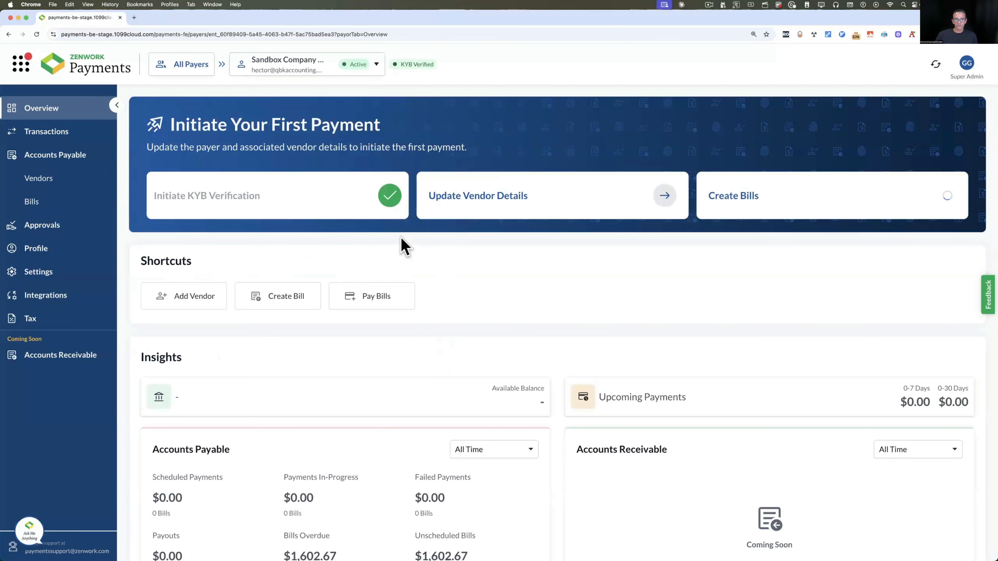
left_click(53, 181)
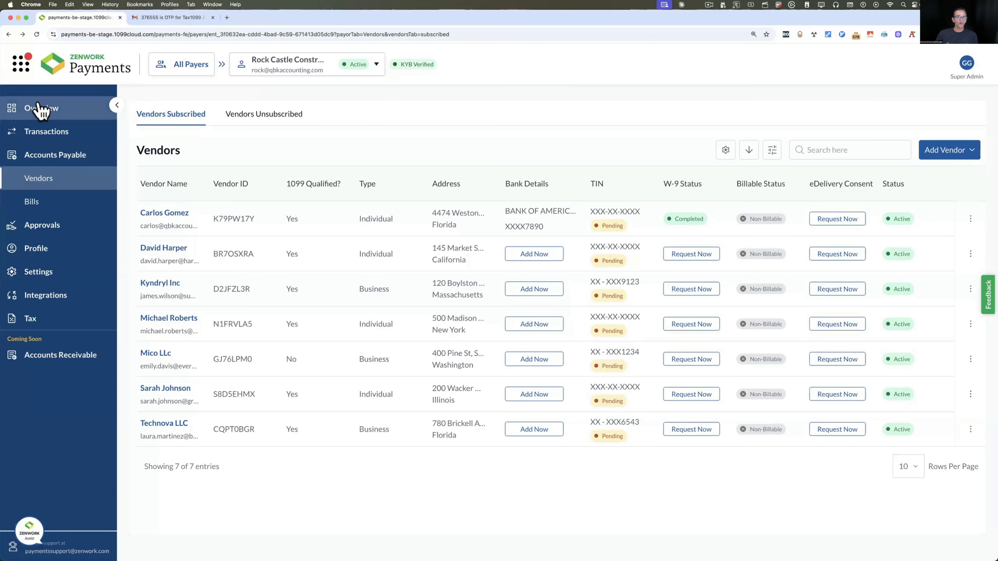
left_click(40, 107)
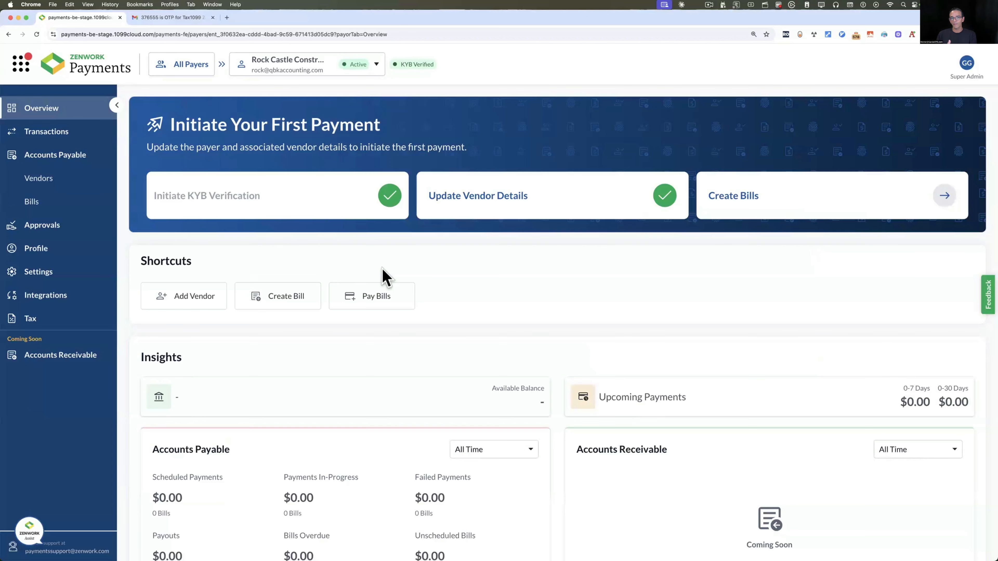
Switch the active payer back to Rock Castle Construction
left_click(376, 65)
left_click(297, 153)
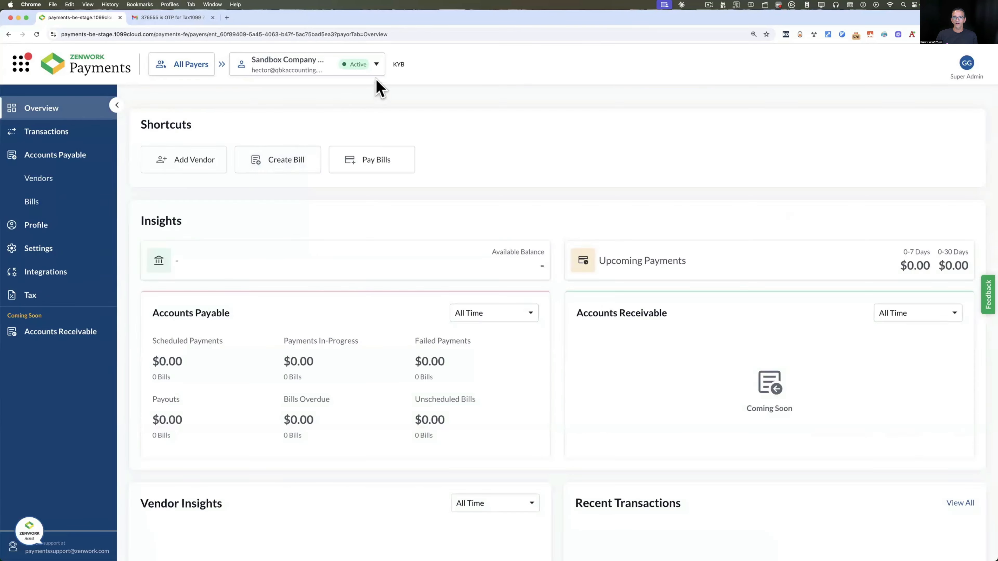
left_click(376, 65)
left_click(312, 122)
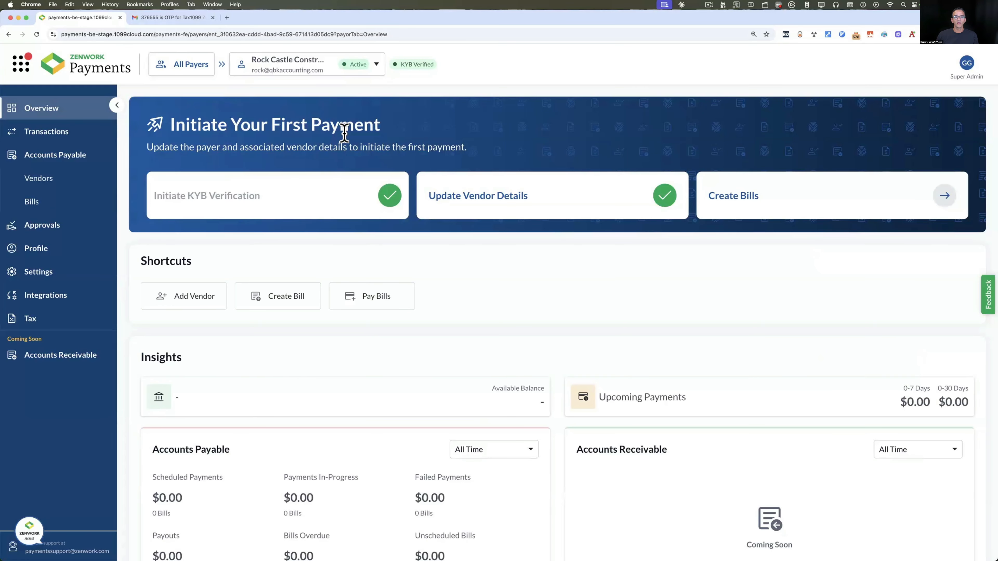
Go to Rock Castle Construction's Bills page and show the Create Bill options
left_click(34, 161)
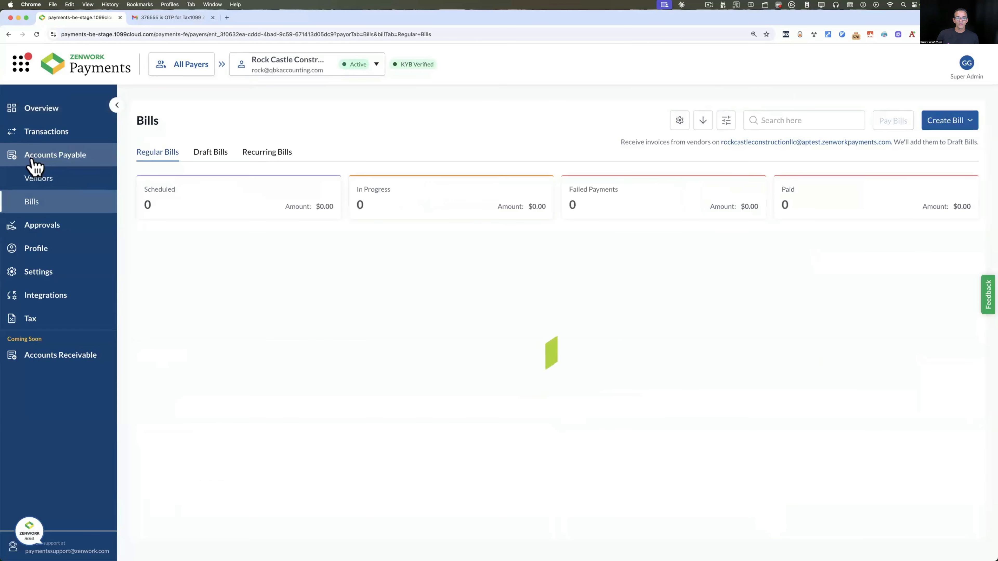
left_click(41, 184)
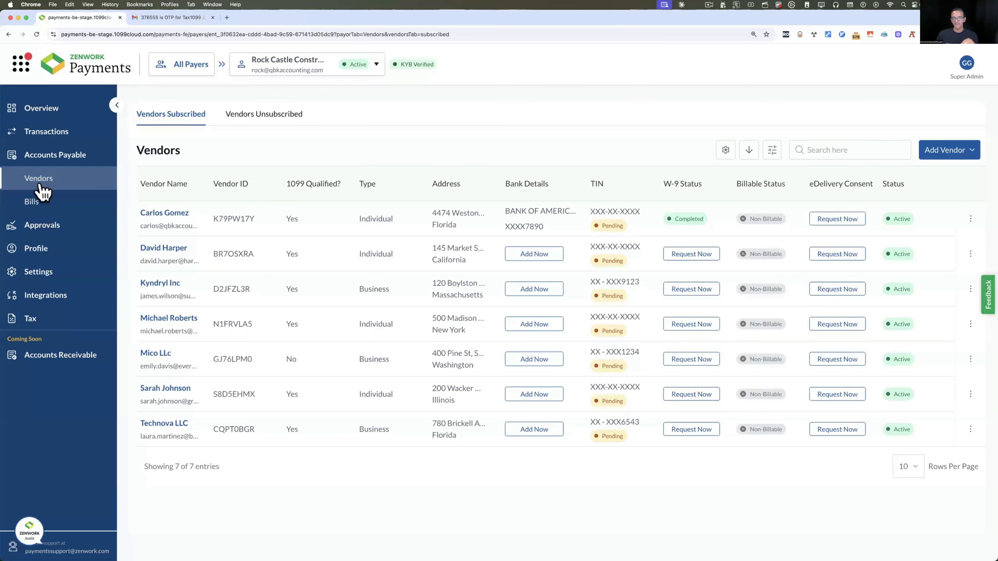
left_click(31, 209)
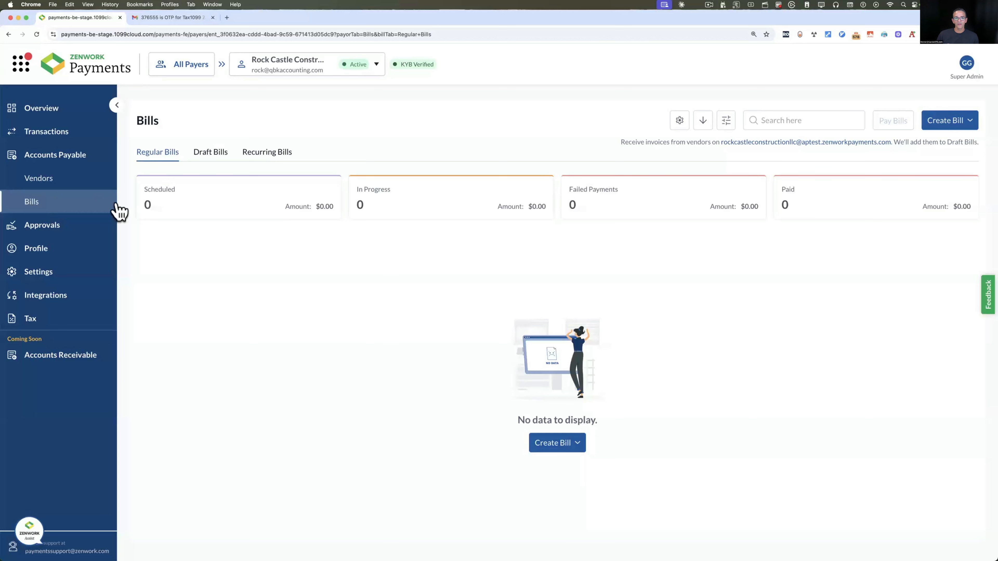
left_click(959, 128)
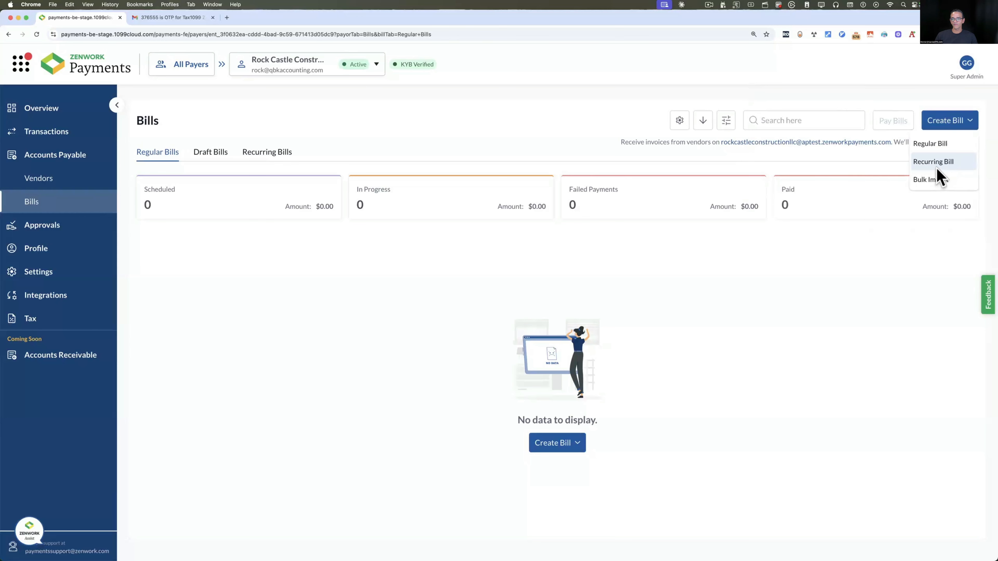
Start a regular bill for the individual vendor with bill number 115151, dated October 1
left_click(940, 144)
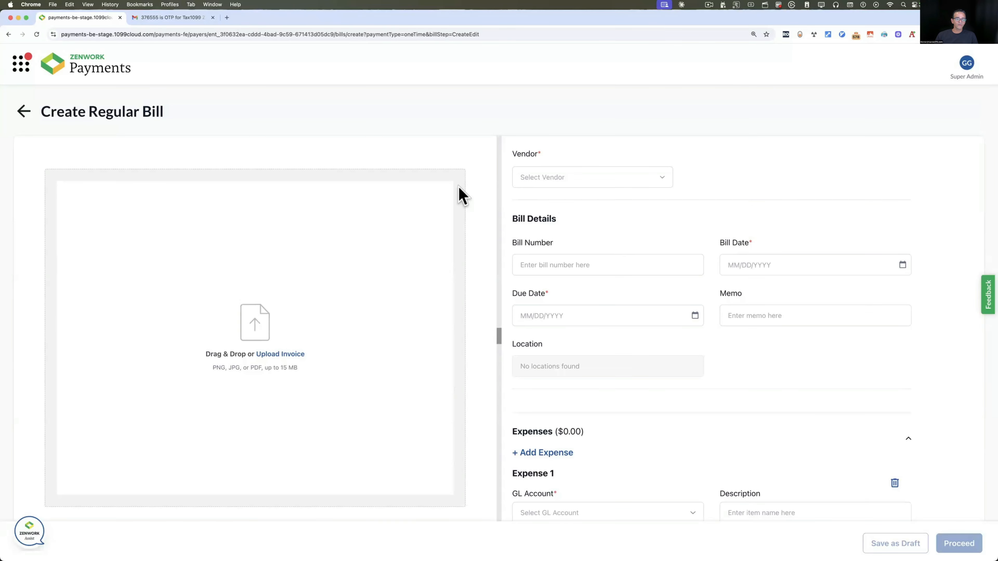
left_click(566, 179)
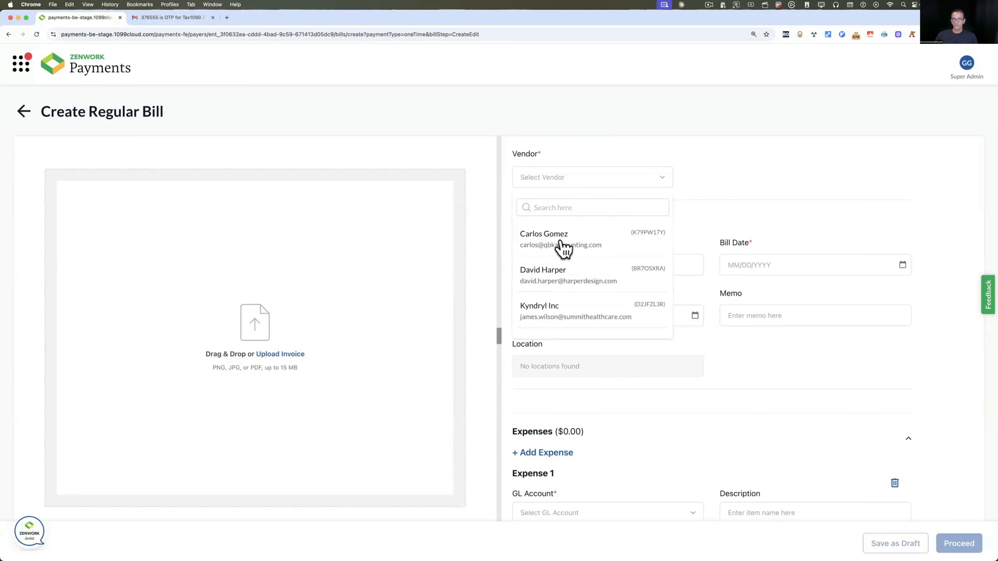
left_click(563, 245)
left_click(553, 311)
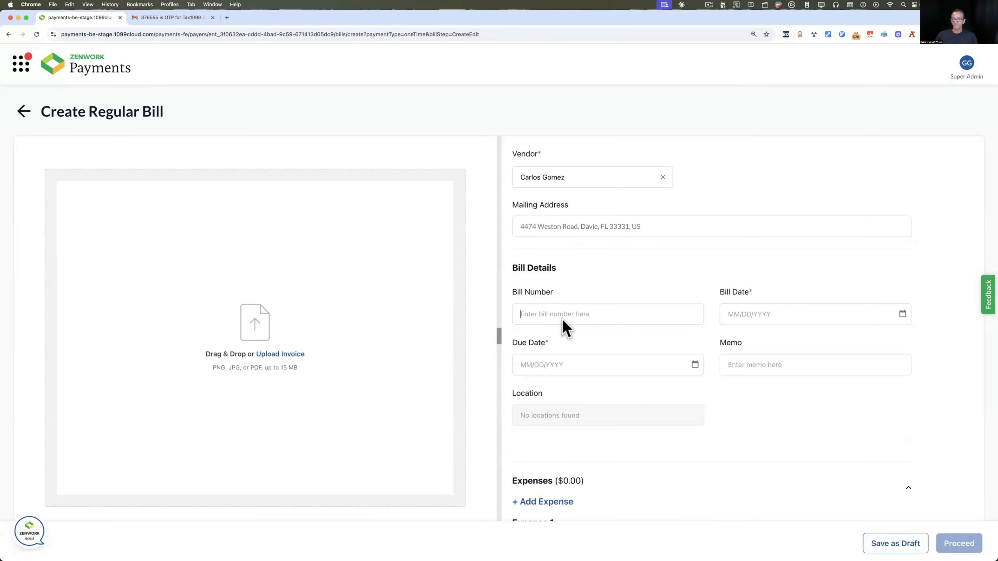
type("115151")
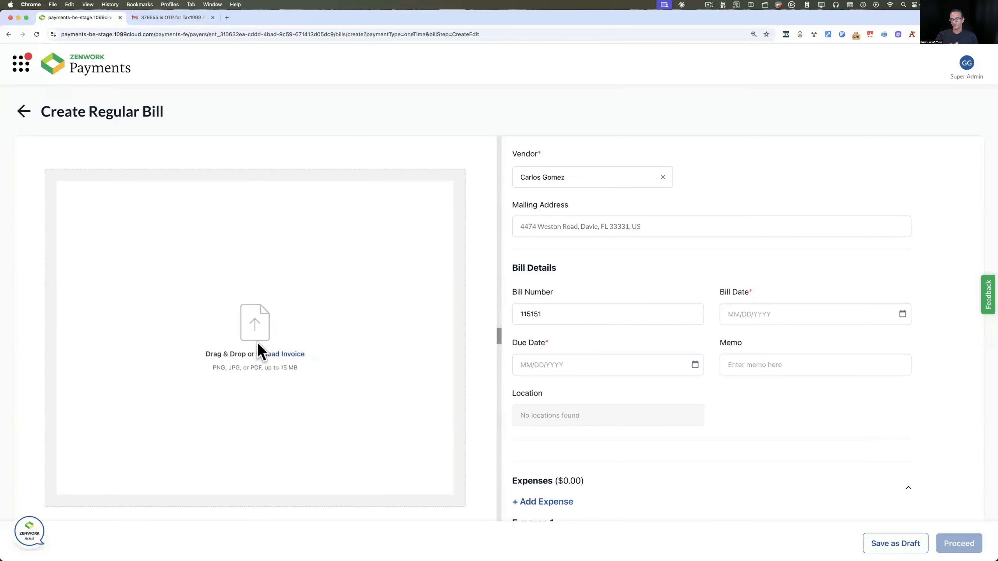
left_click(809, 318)
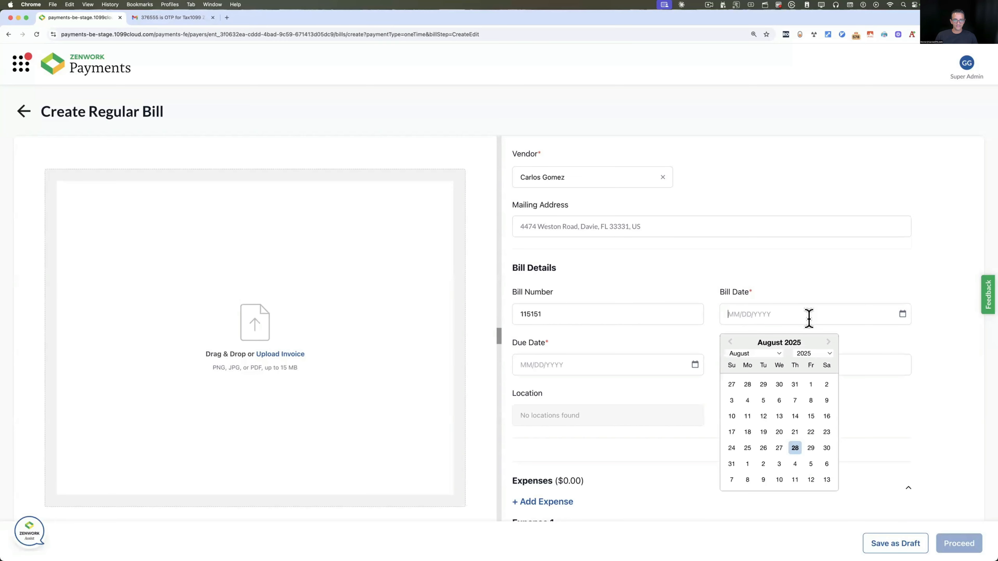
left_click(828, 342)
left_click(779, 448)
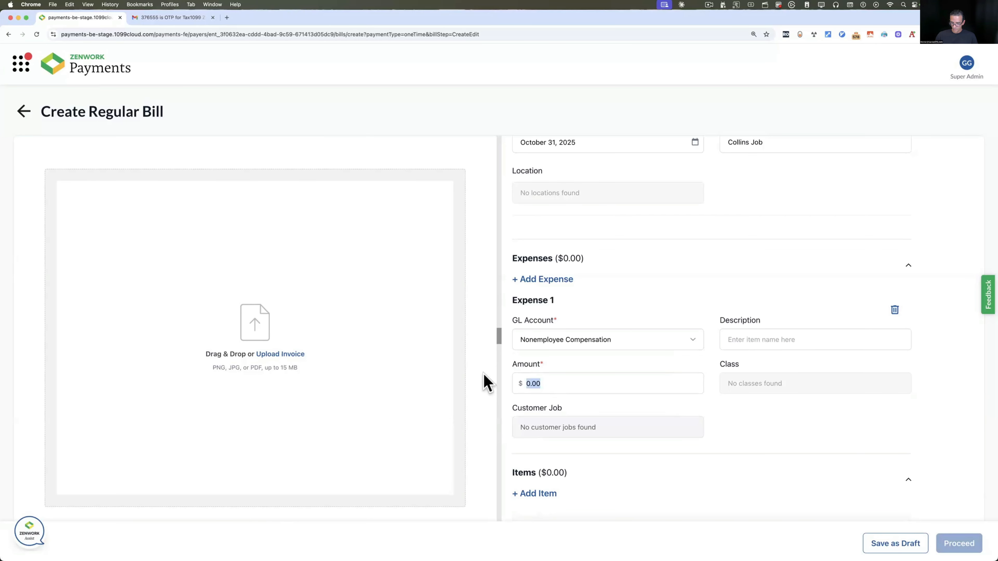
Enter the 1500 amount and save the bill as a draft
type("1500")
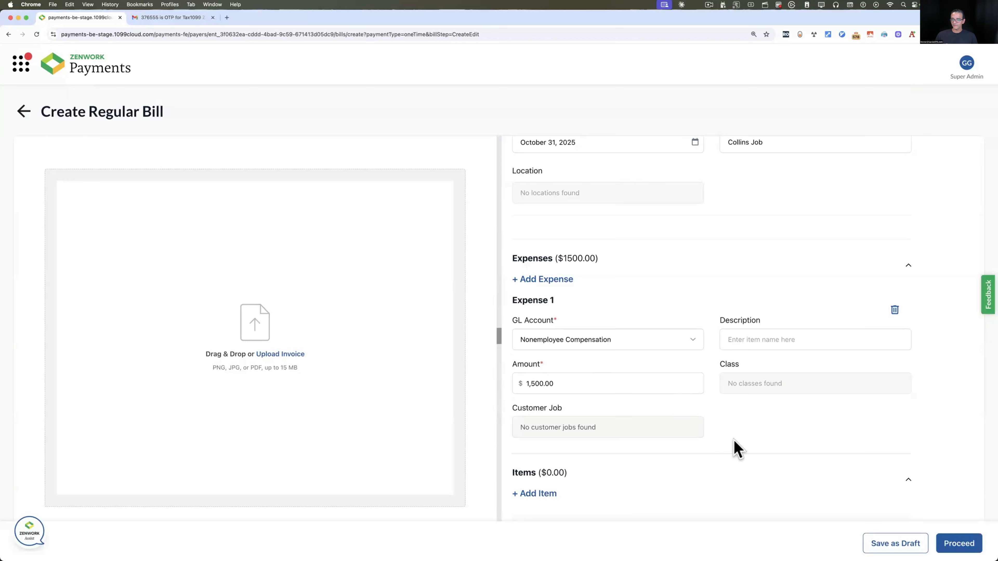
scroll(735, 448, "down", 5)
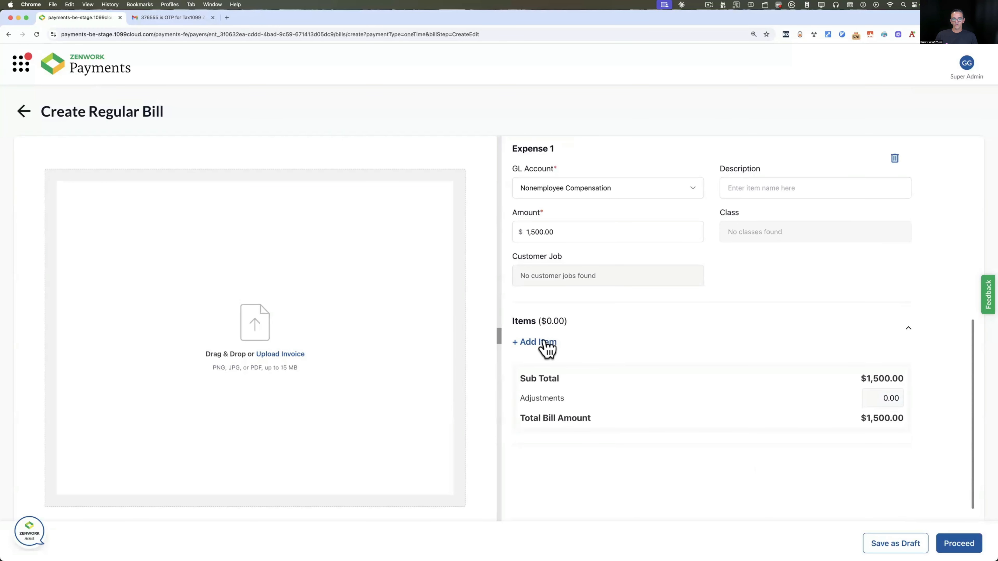
left_click(546, 343)
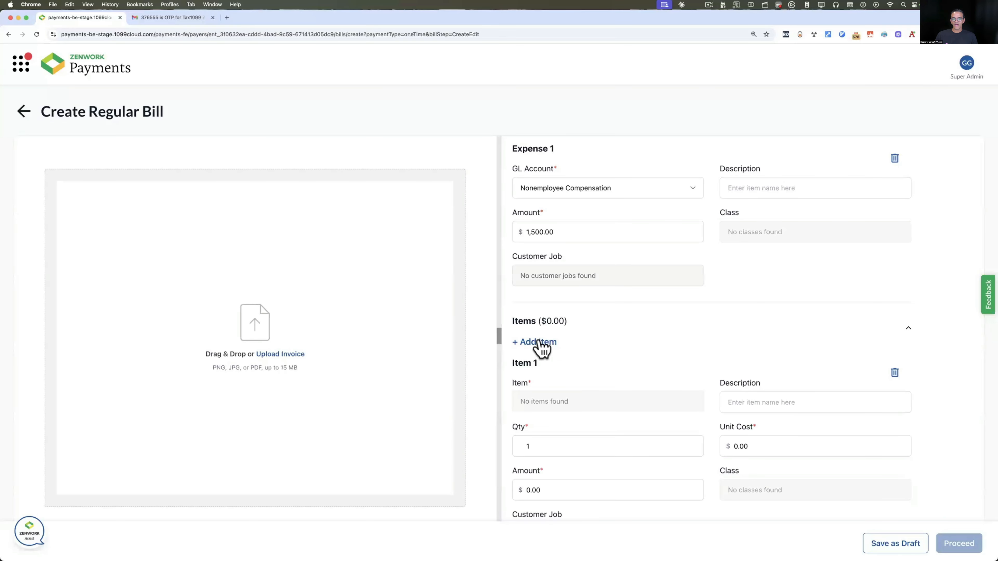
left_click(908, 328)
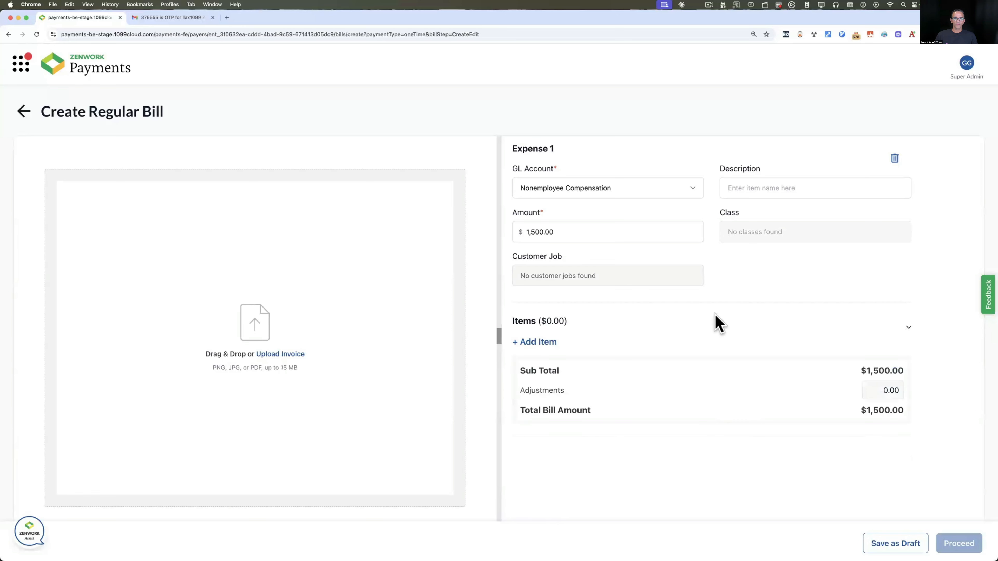
scroll(718, 324, "up", 5)
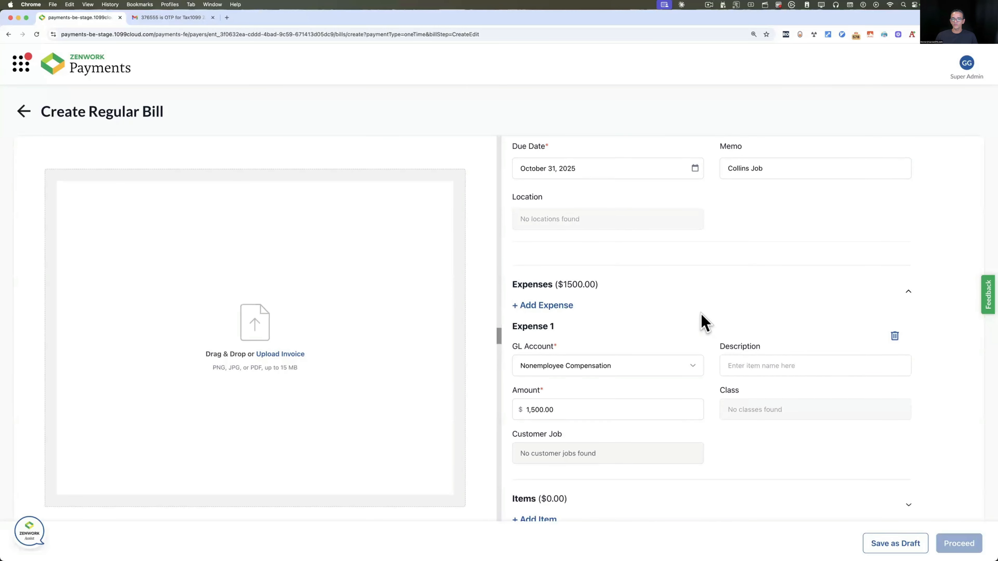
scroll(704, 323, "up", 2)
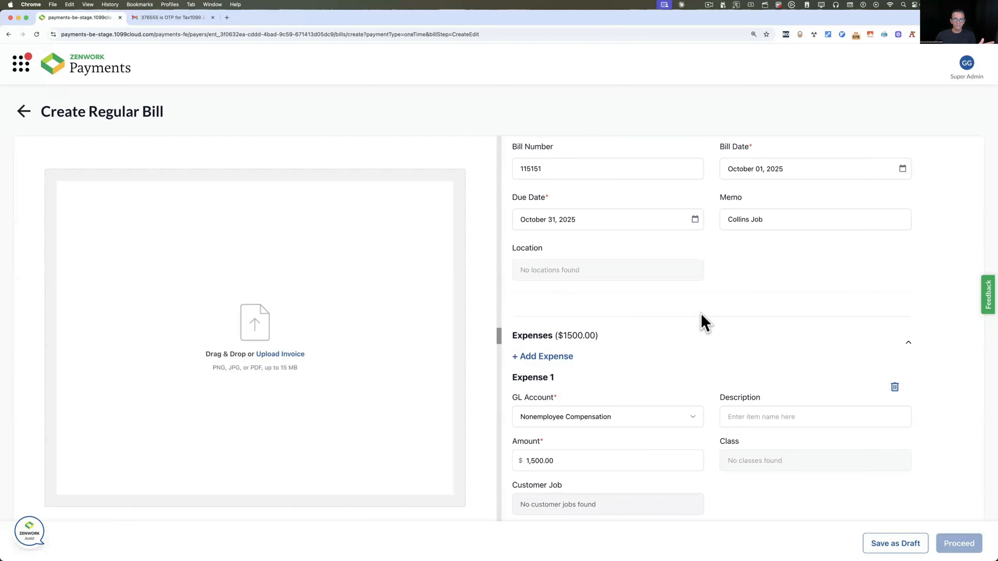
scroll(703, 322, "down", 8)
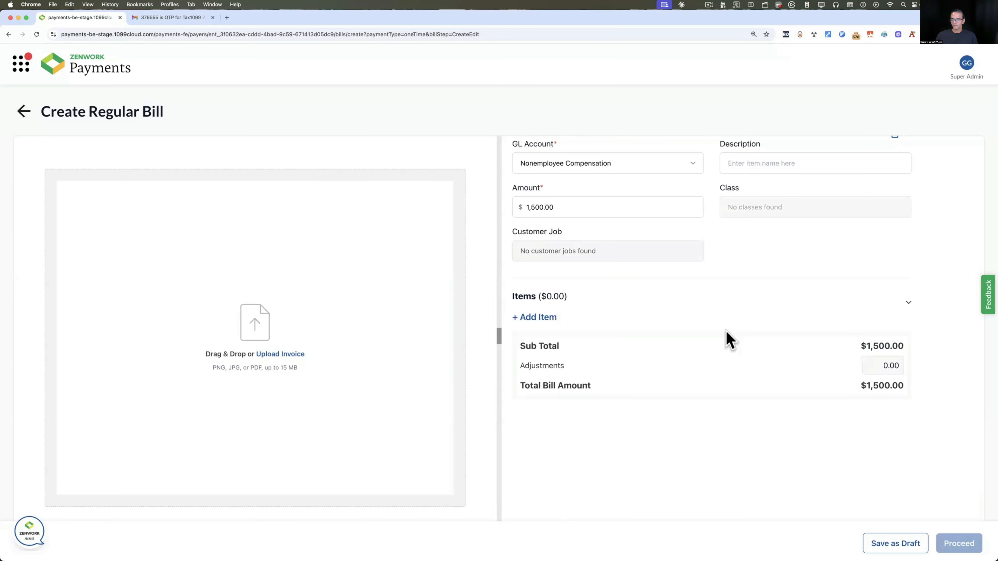
scroll(727, 339, "up", 8)
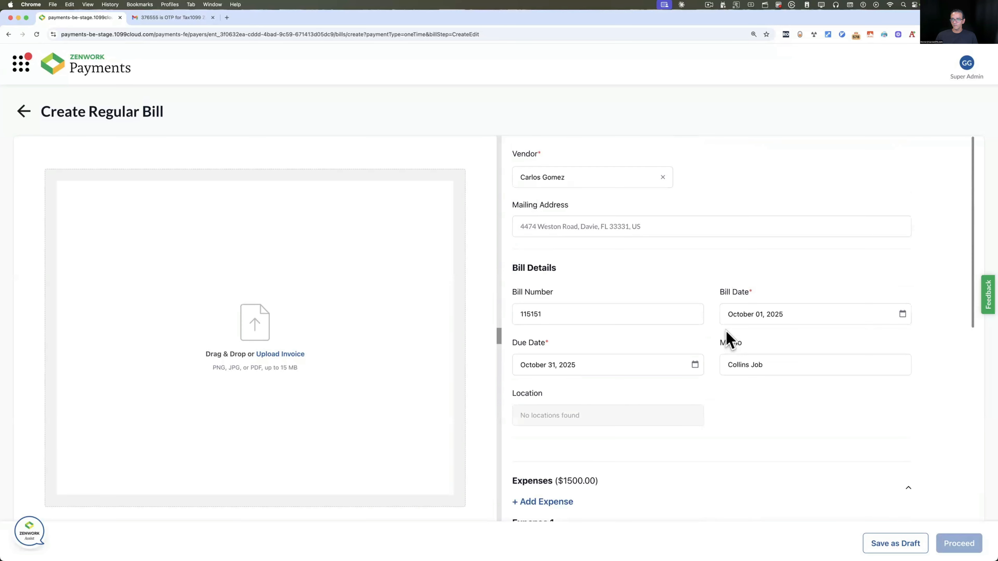
scroll(727, 339, "down", 8)
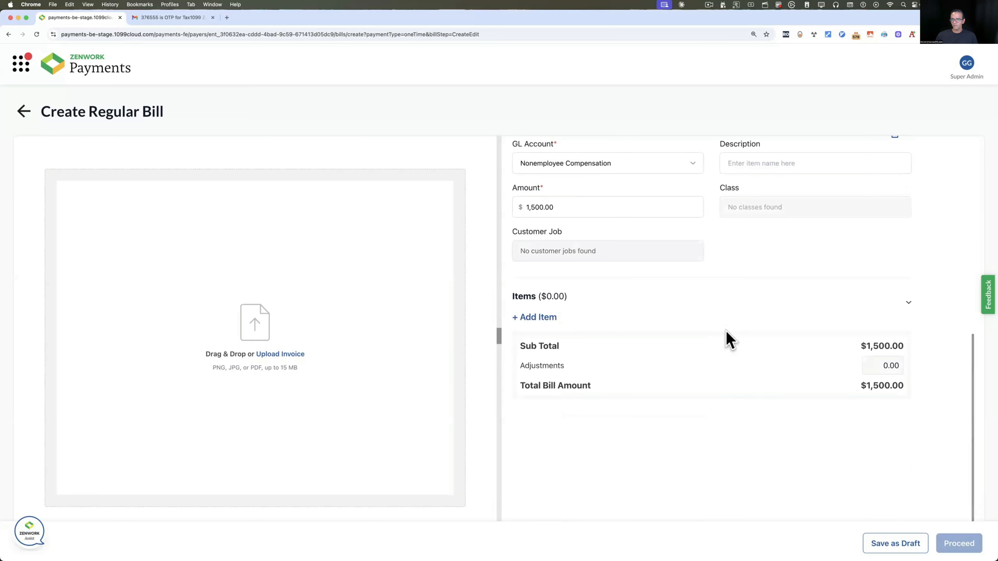
scroll(751, 419, "up", 2)
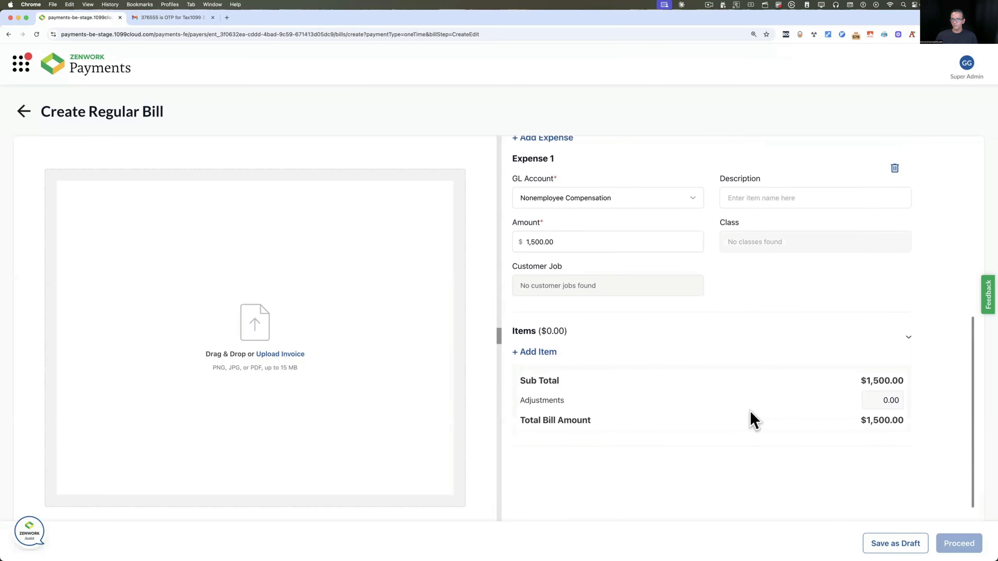
left_click(899, 539)
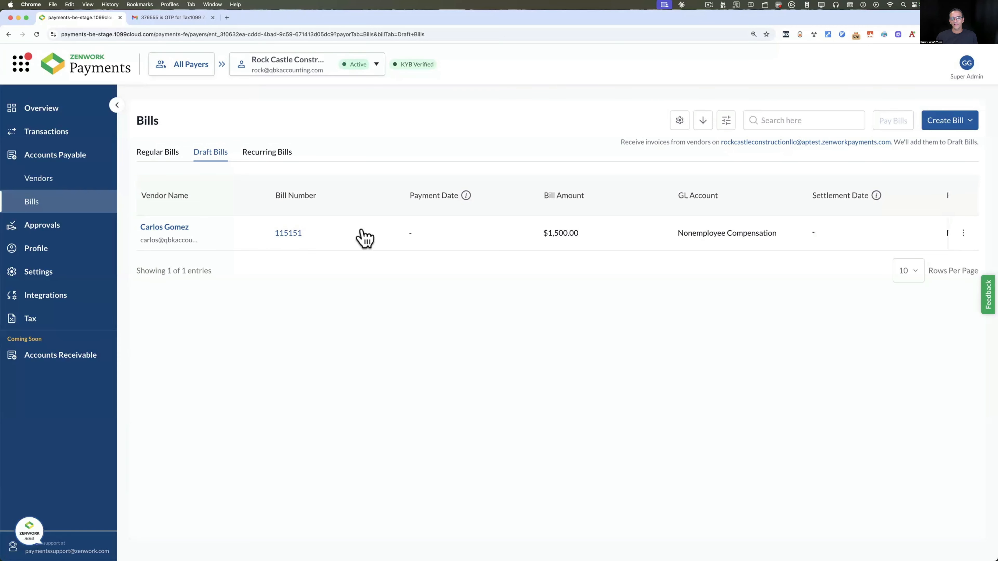
Reopen draft bill 115151 and proceed with it to payment scheduling
left_click(217, 232)
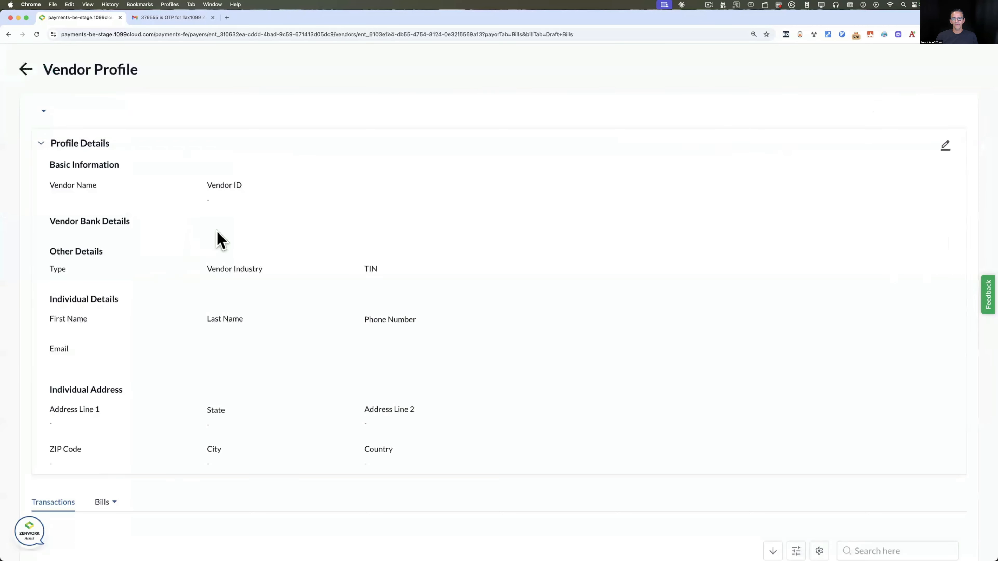
left_click(26, 70)
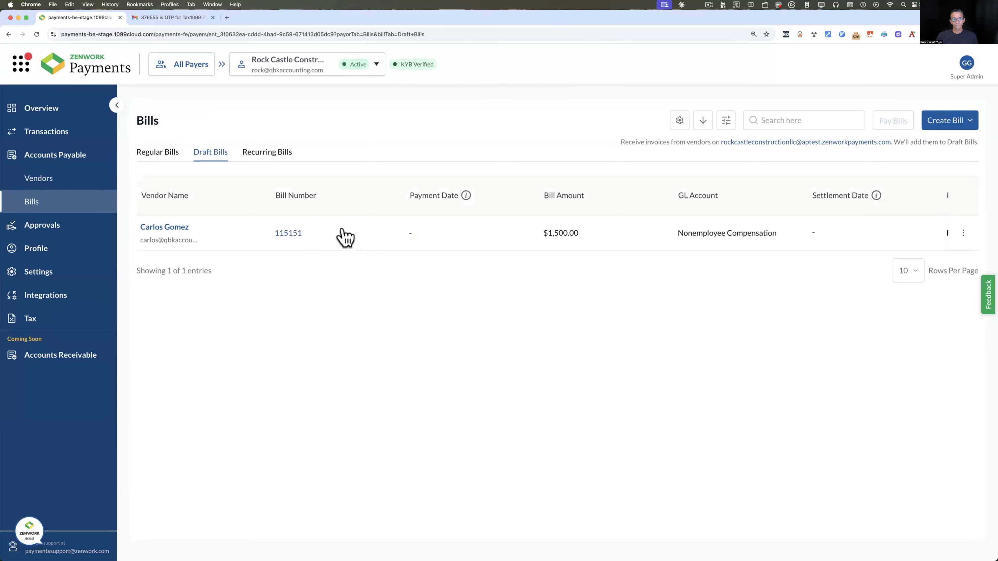
left_click(289, 233)
scroll(690, 449, "down", 1)
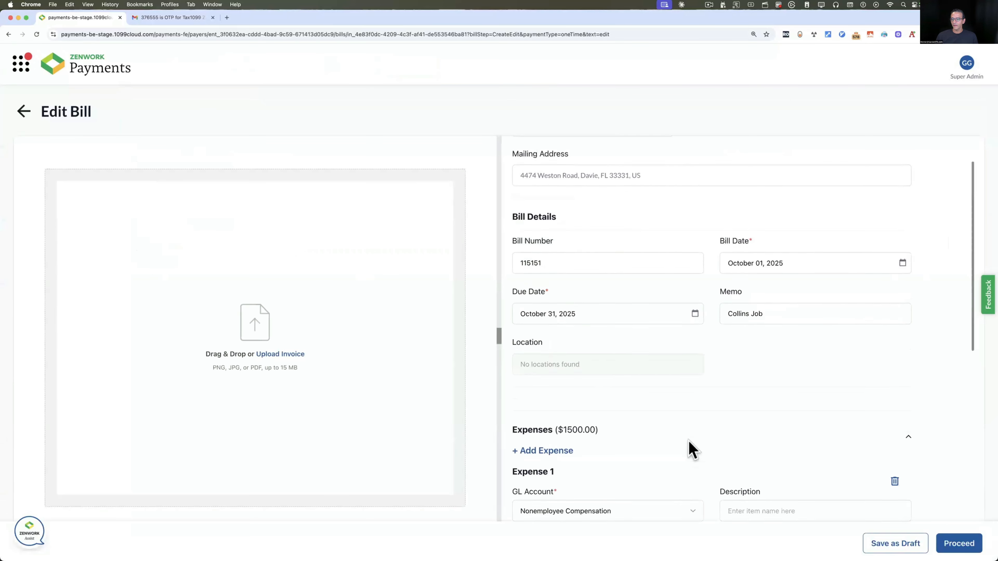
scroll(691, 450, "down", 5)
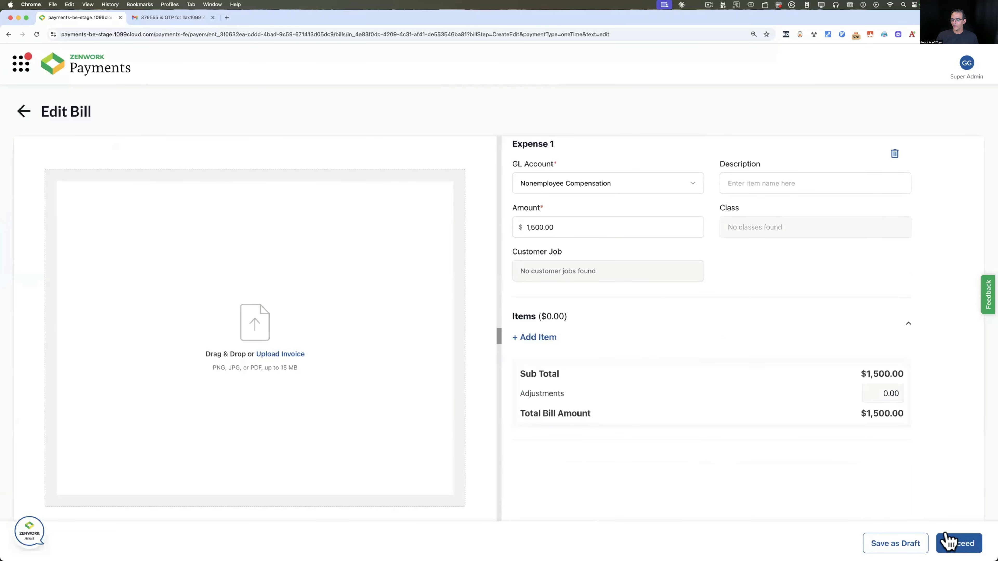
left_click(965, 545)
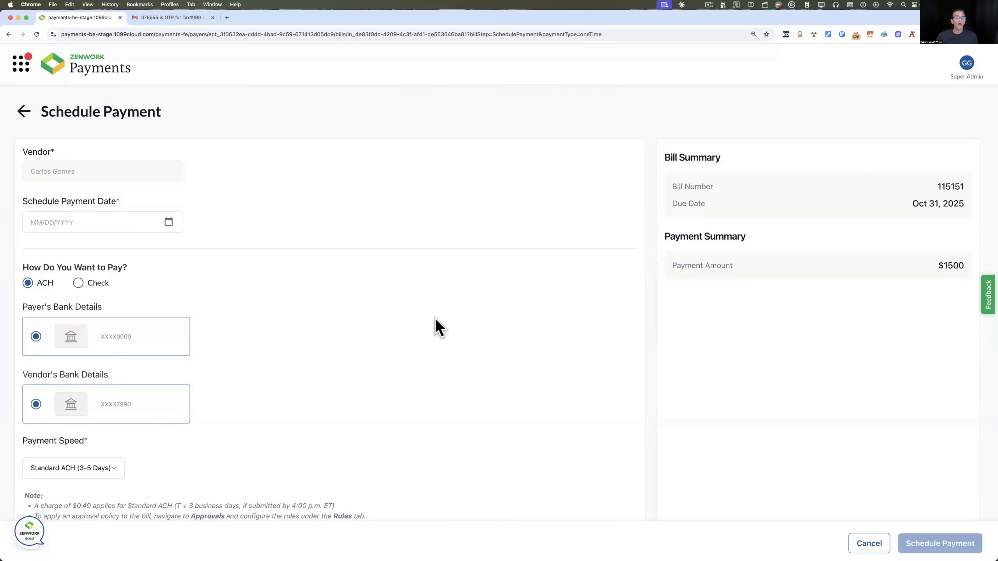
Set the ACH payment date for bill 115151 to October 15, 2025
left_click(169, 223)
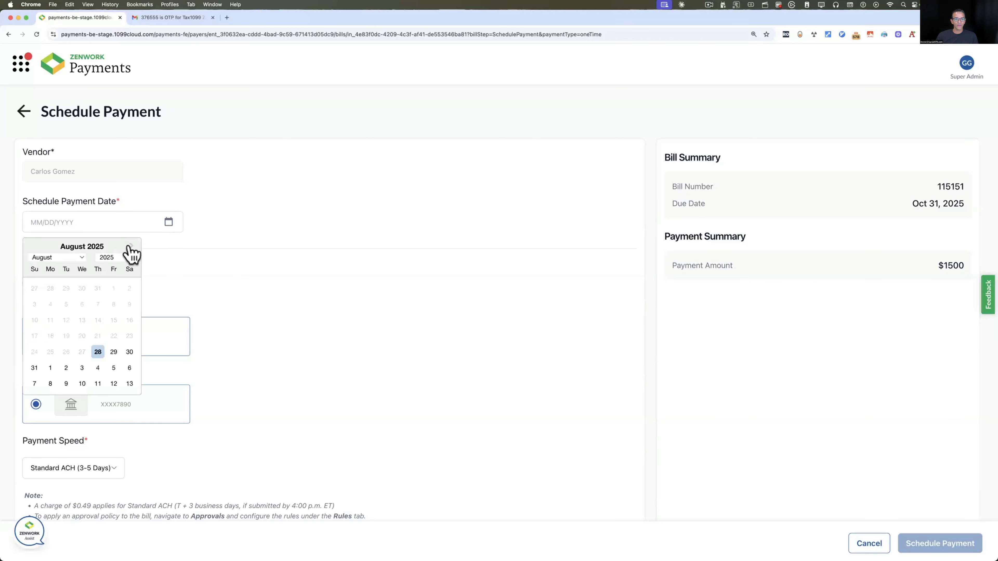
left_click(82, 258)
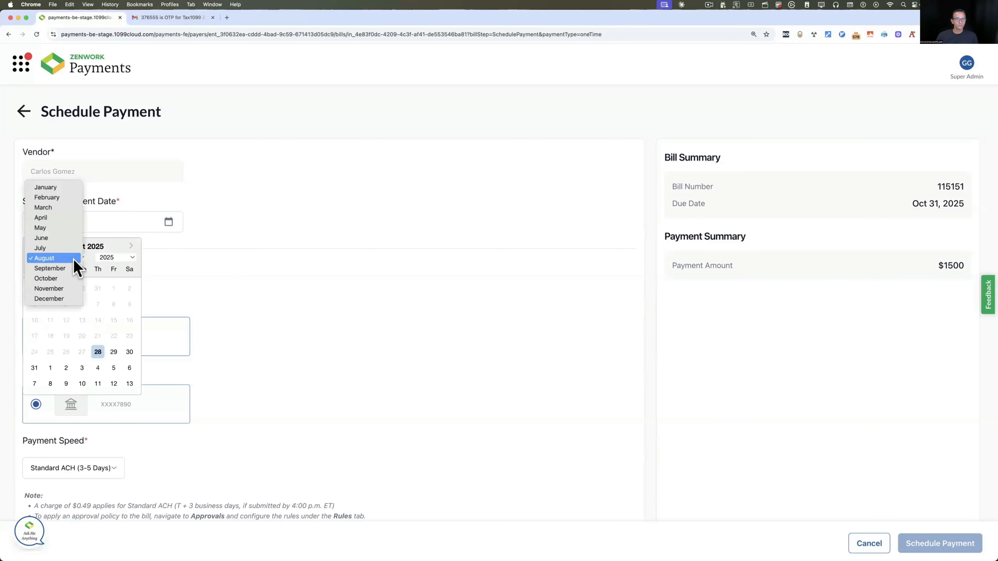
left_click(58, 280)
left_click(82, 320)
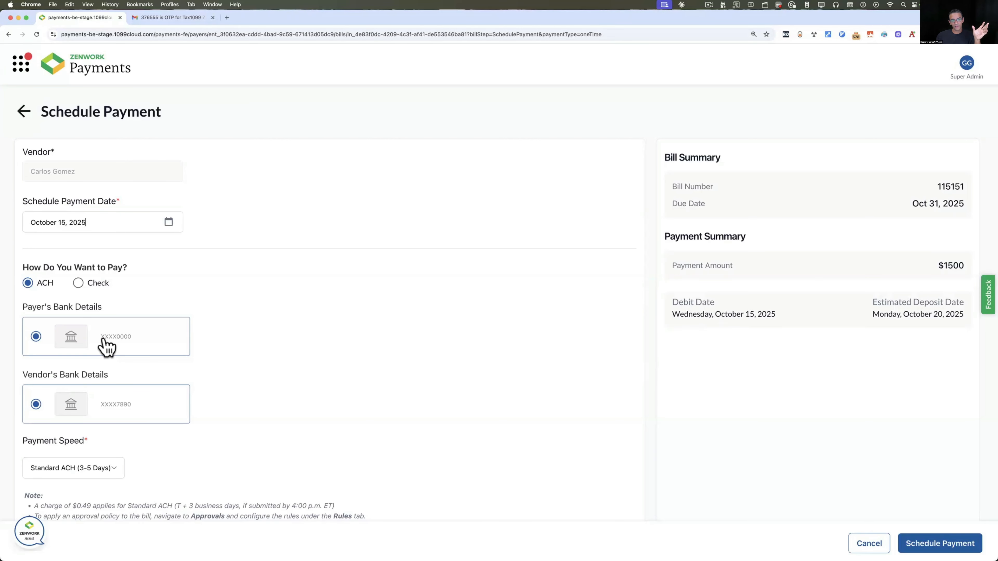
Set the bill's payment method to ACH rather than check
scroll(93, 393, "down", 1)
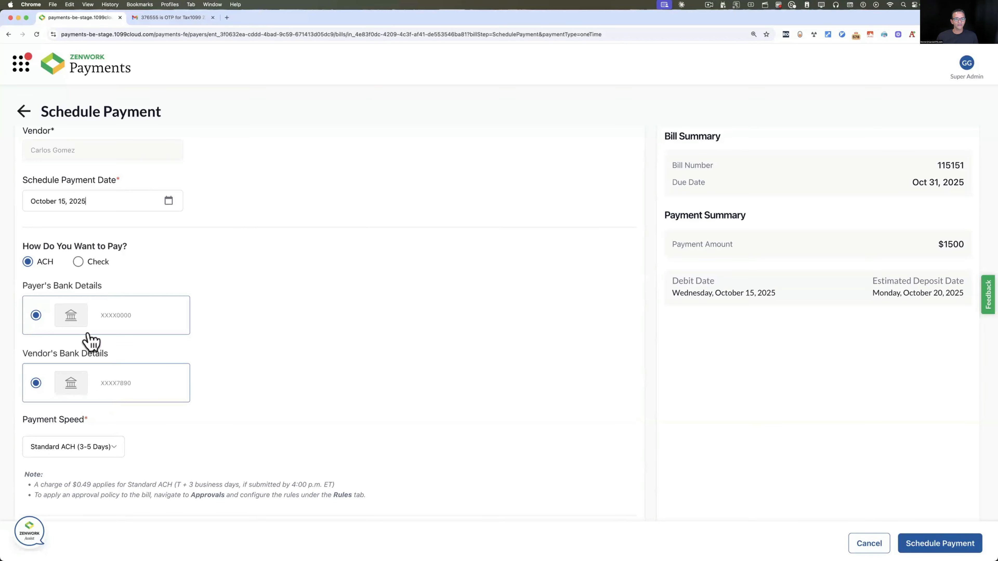
left_click(78, 262)
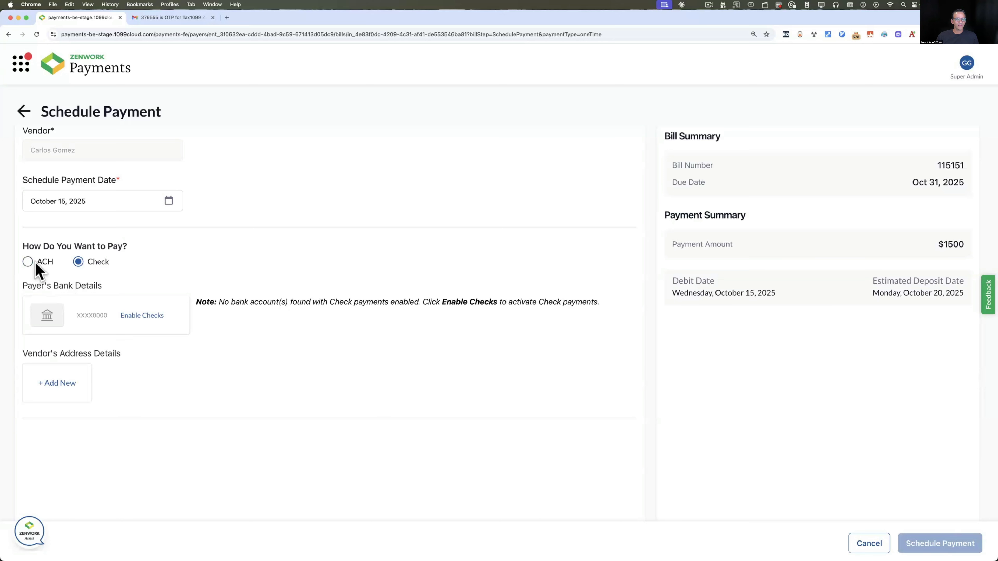
left_click(28, 263)
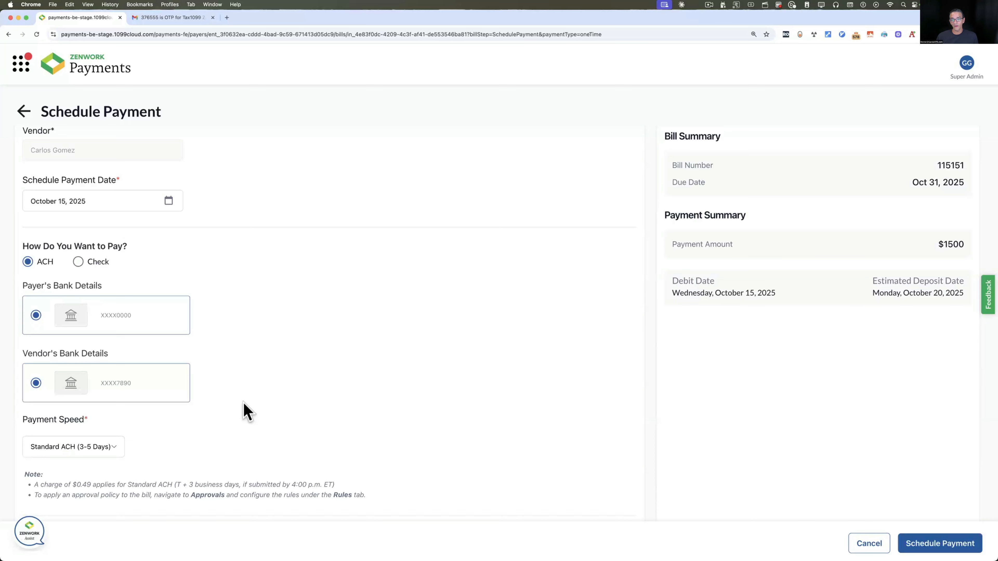
scroll(243, 401, "down", 1)
scroll(243, 402, "up", 1)
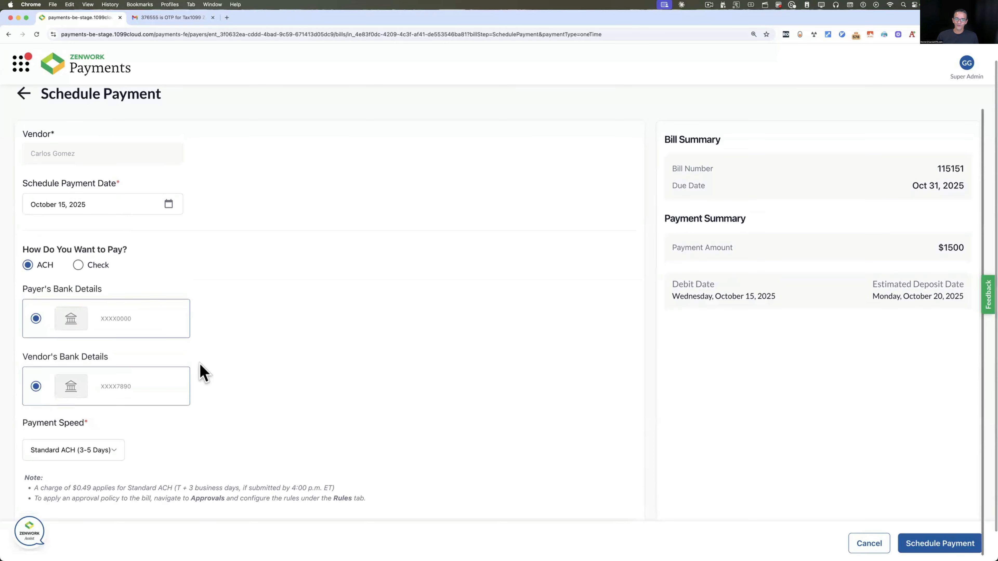
Keep Standard ACH (3-5 Days) speed and schedule the $1500 payment
left_click(98, 452)
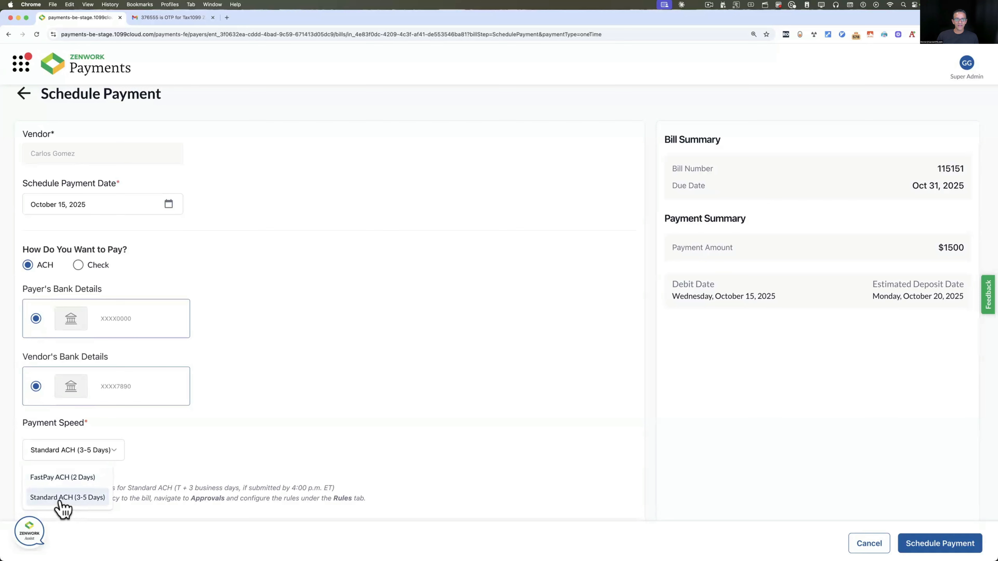
left_click(66, 478)
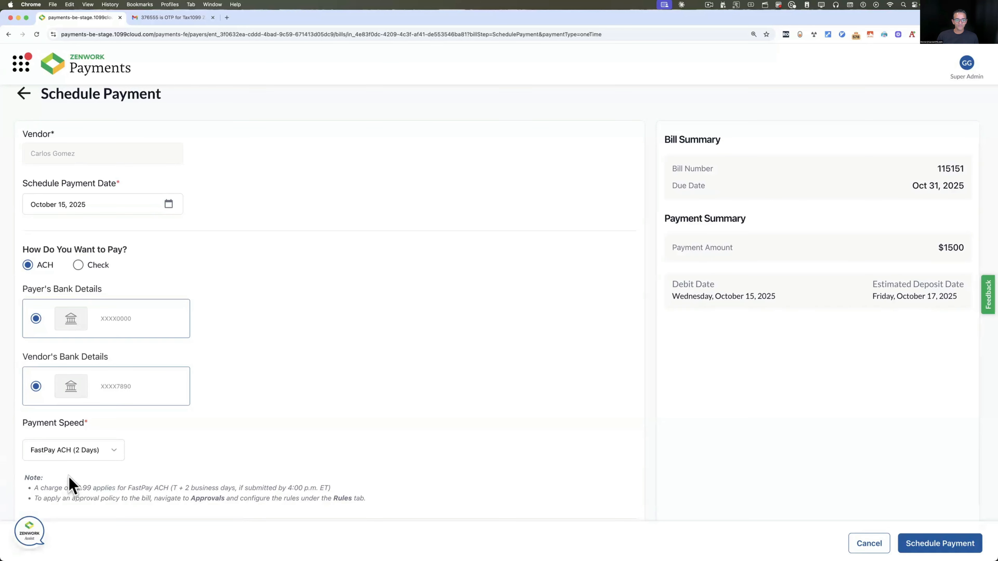
left_click(107, 453)
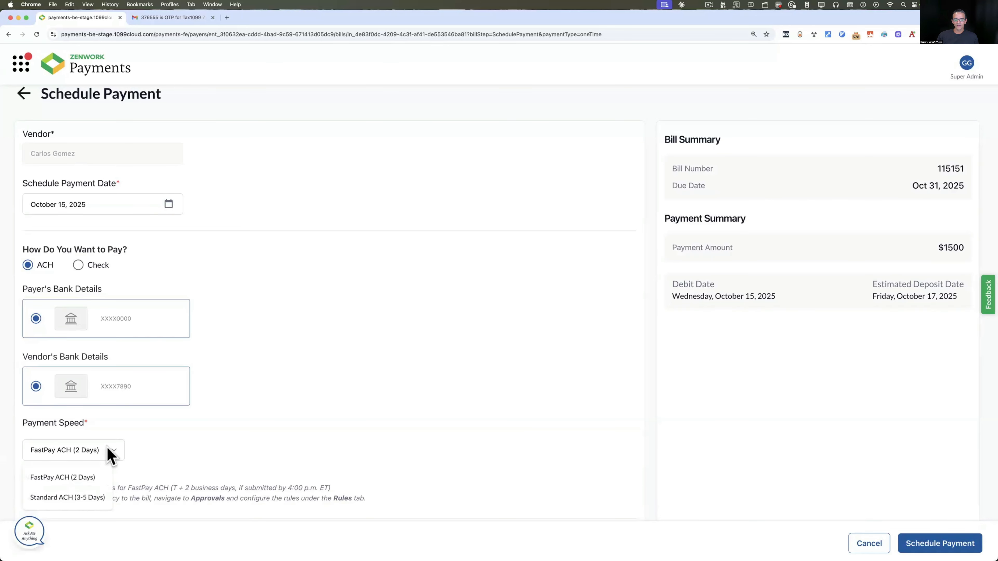
left_click(73, 498)
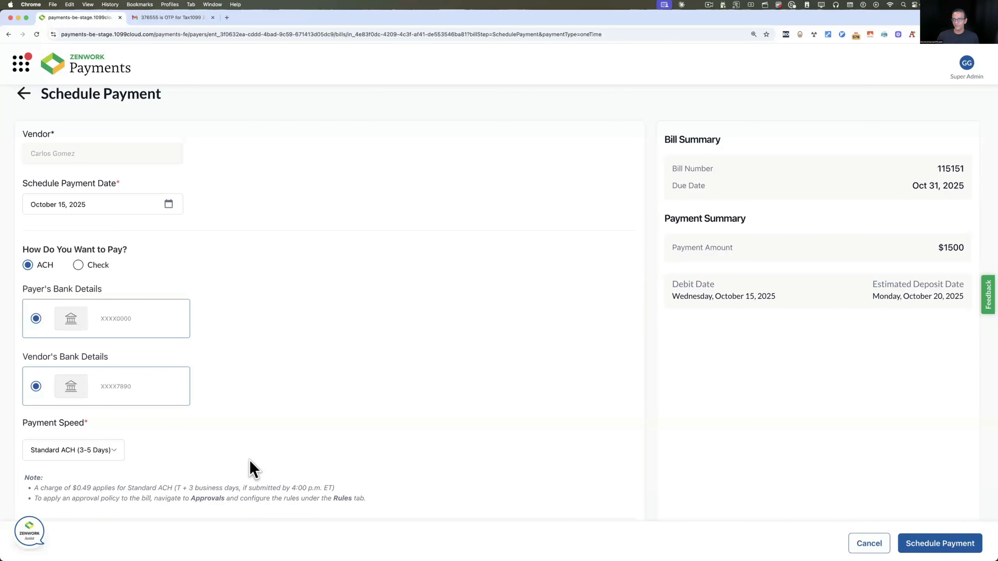
scroll(922, 201, "down", 1)
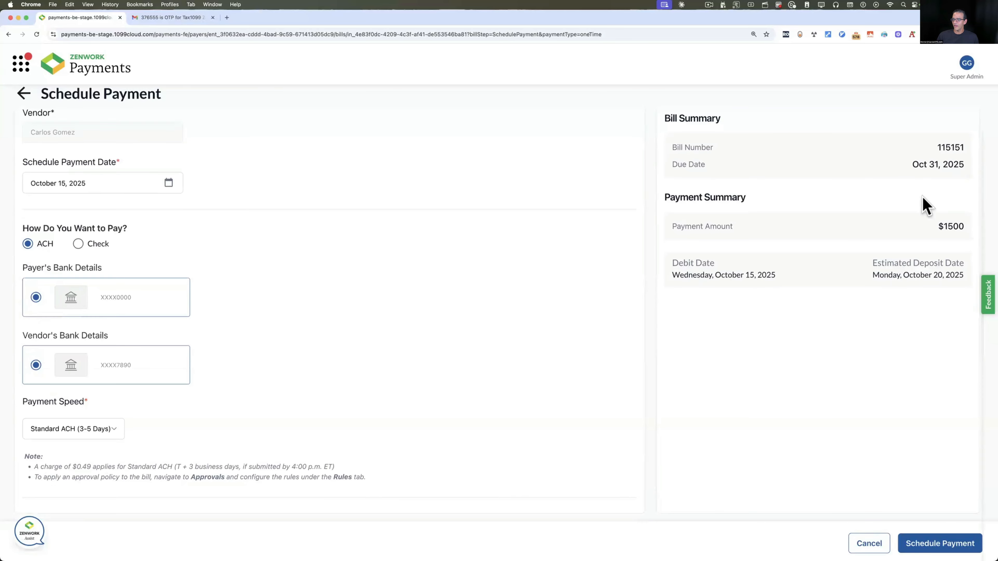
scroll(924, 198, "up", 1)
scroll(732, 284, "down", 1)
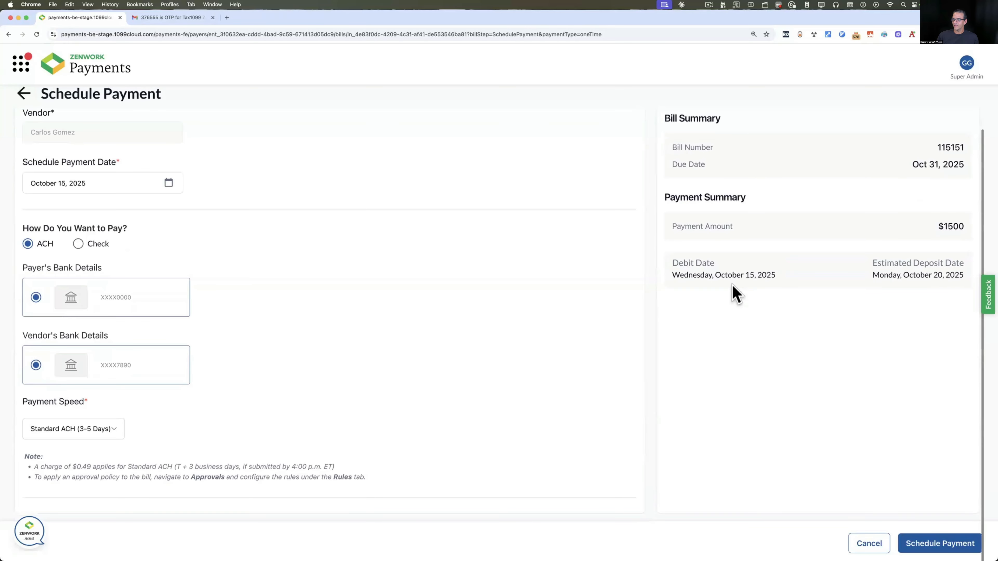
scroll(909, 290, "up", 1)
scroll(921, 287, "up", 3)
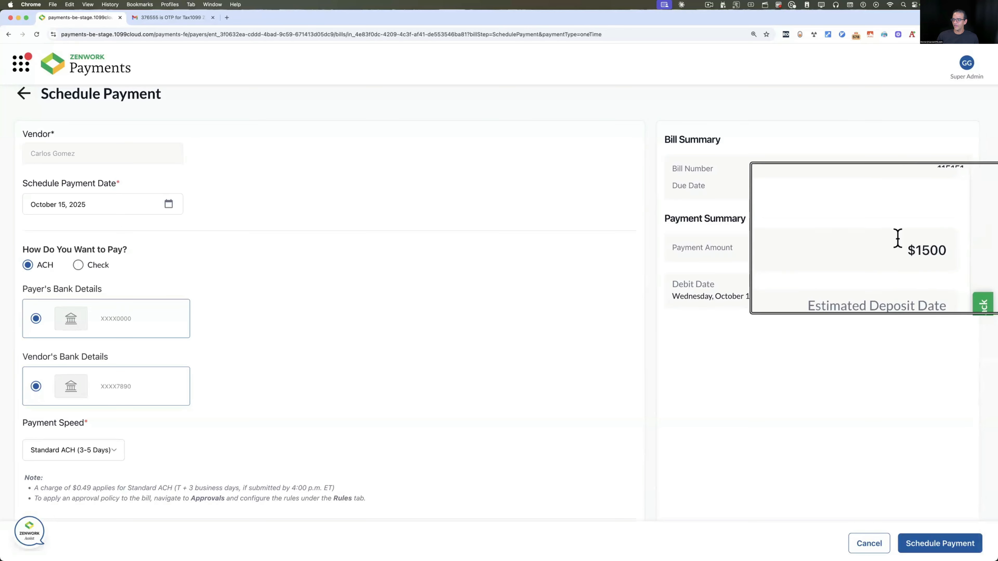
scroll(861, 174, "down", 3)
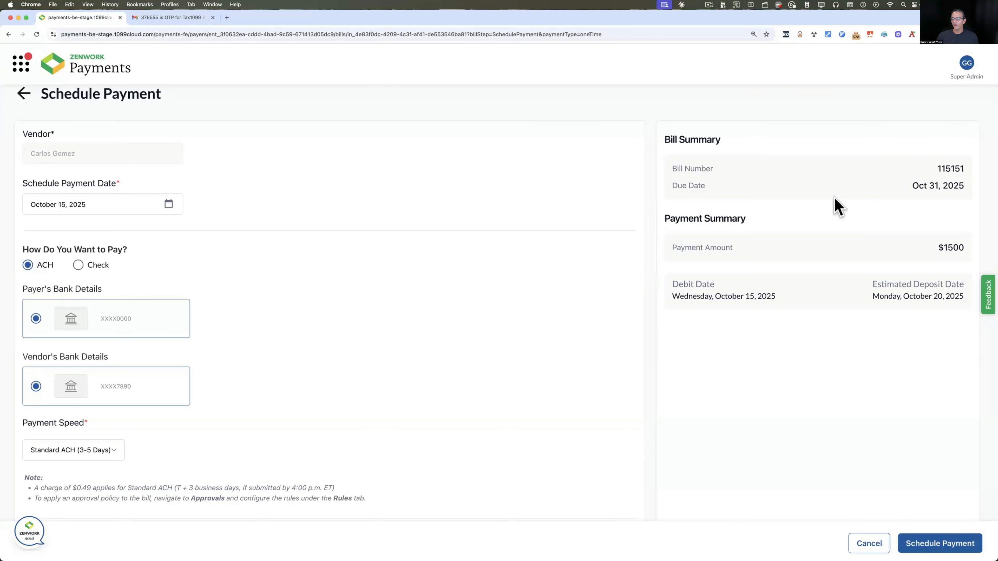
left_click(936, 543)
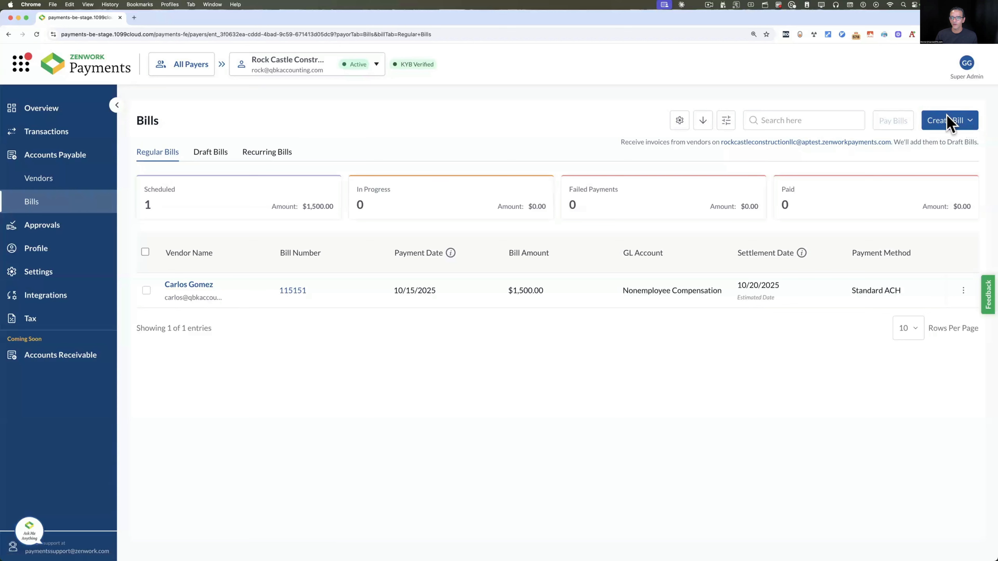
Start a new Regular Bill from the Create Bill dropdown on the Bills page
left_click(953, 125)
left_click(943, 146)
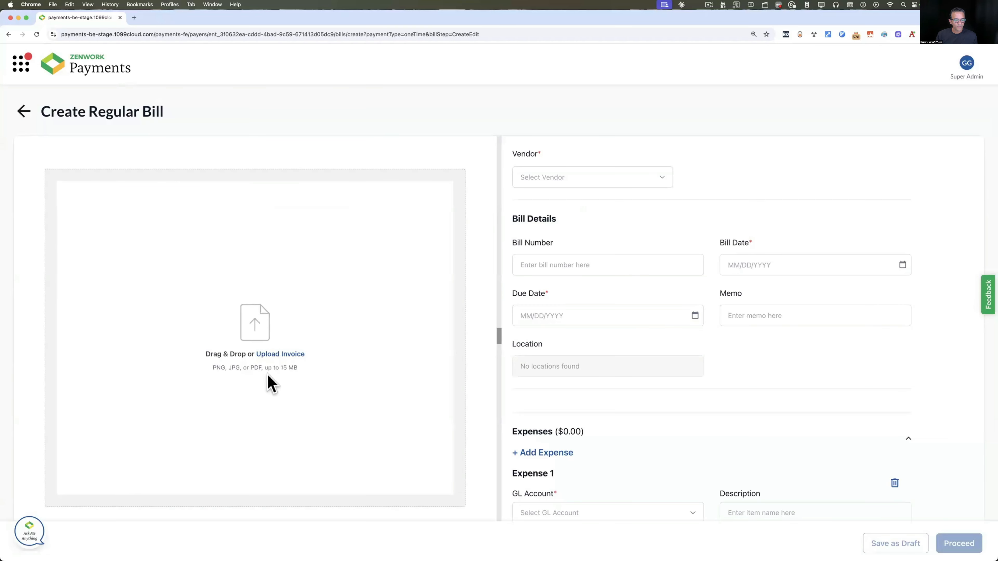
Upload the sample invoice PDF so bill 115152 auto-fills with $1,250.00
left_click(275, 355)
double_click(299, 173)
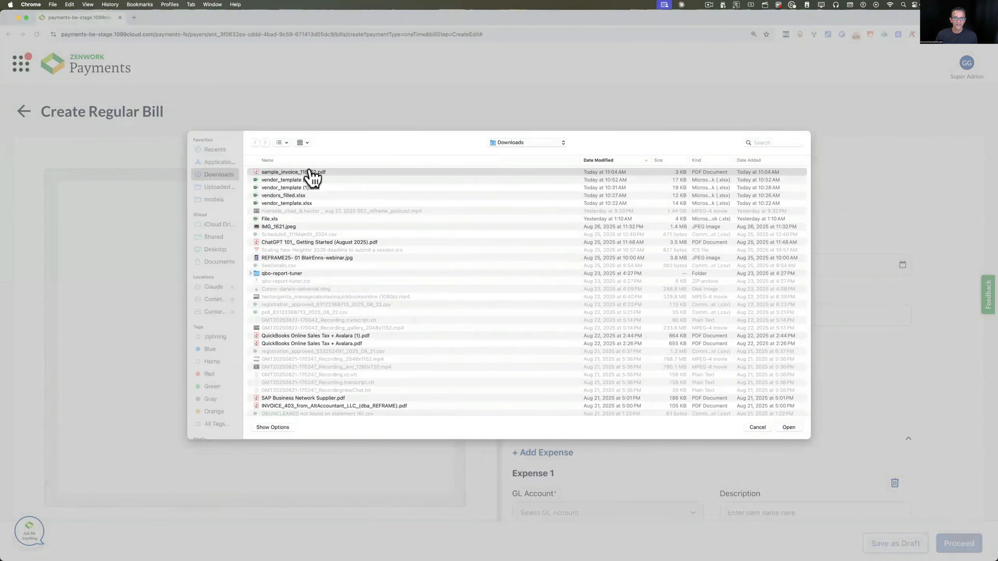
scroll(377, 295, "down", 5)
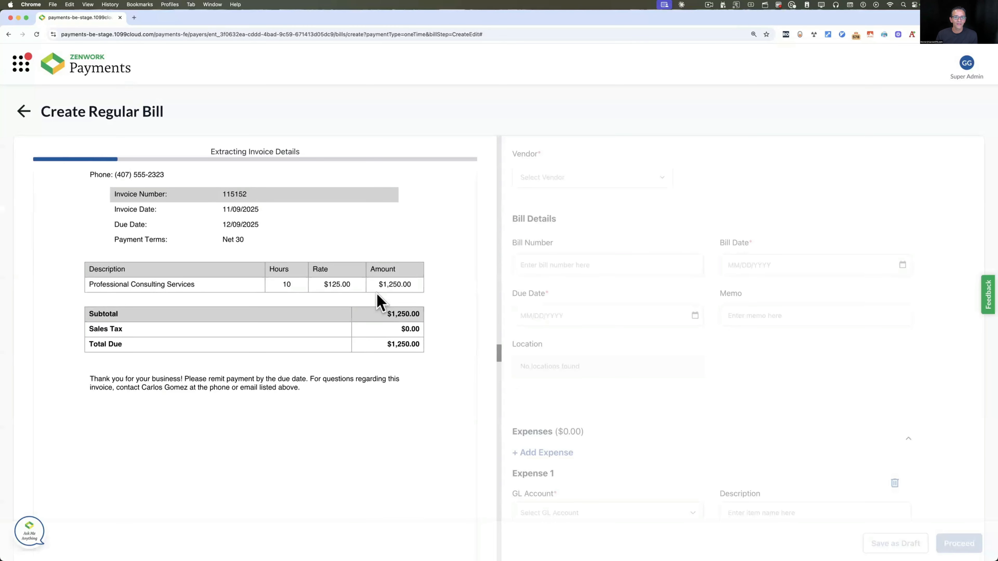
scroll(380, 302, "up", 5)
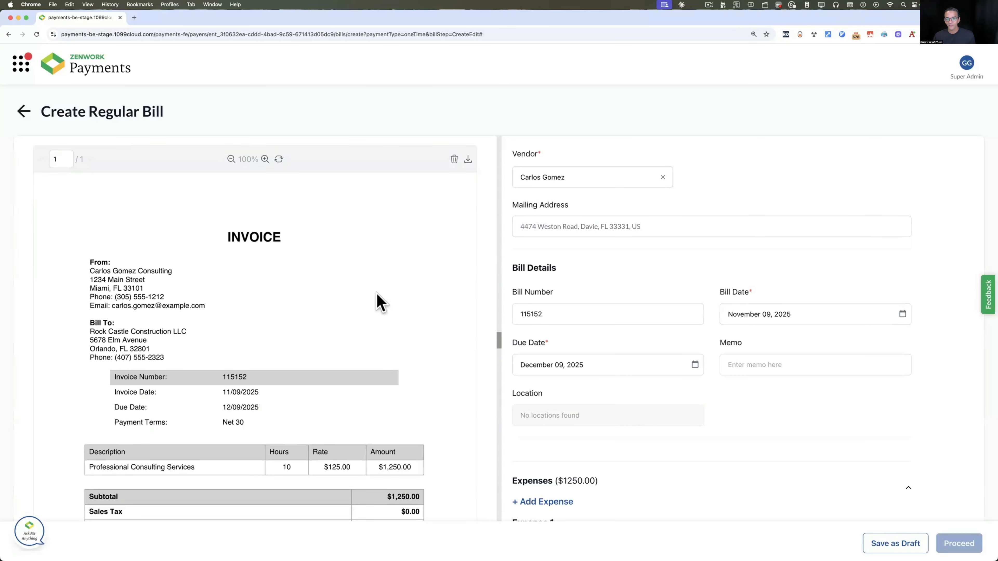
scroll(379, 302, "down", 2)
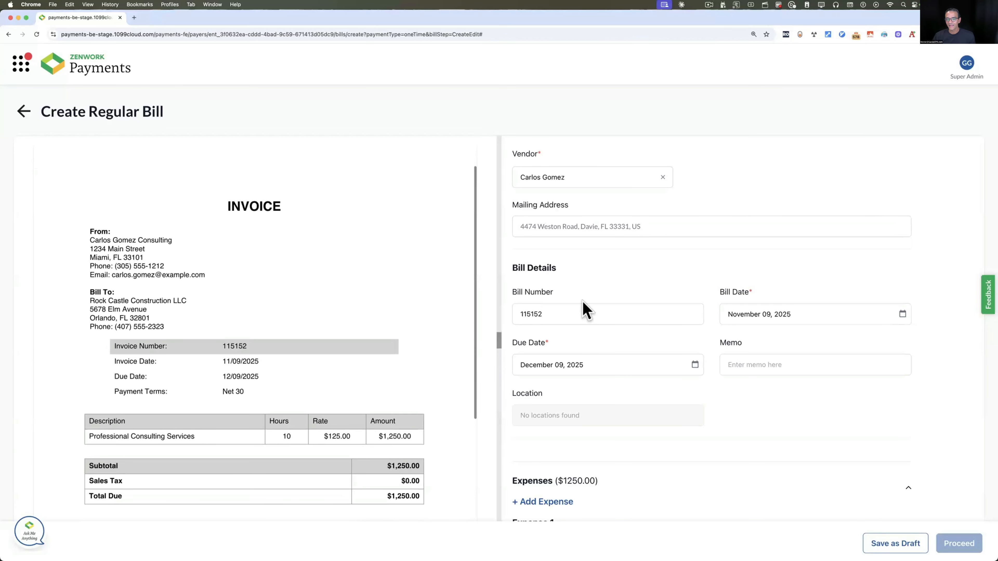
Verify the extracted date and Professional Consulting Services description, keeping GL account Expenses-Expenses-1
left_click(800, 317)
left_click(597, 346)
scroll(717, 389, "down", 6)
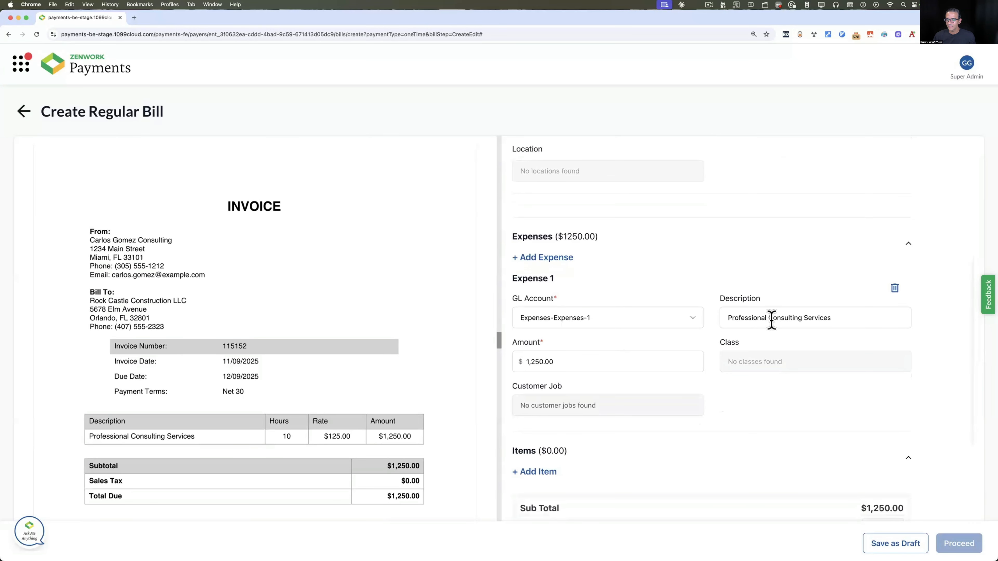
left_click(819, 319)
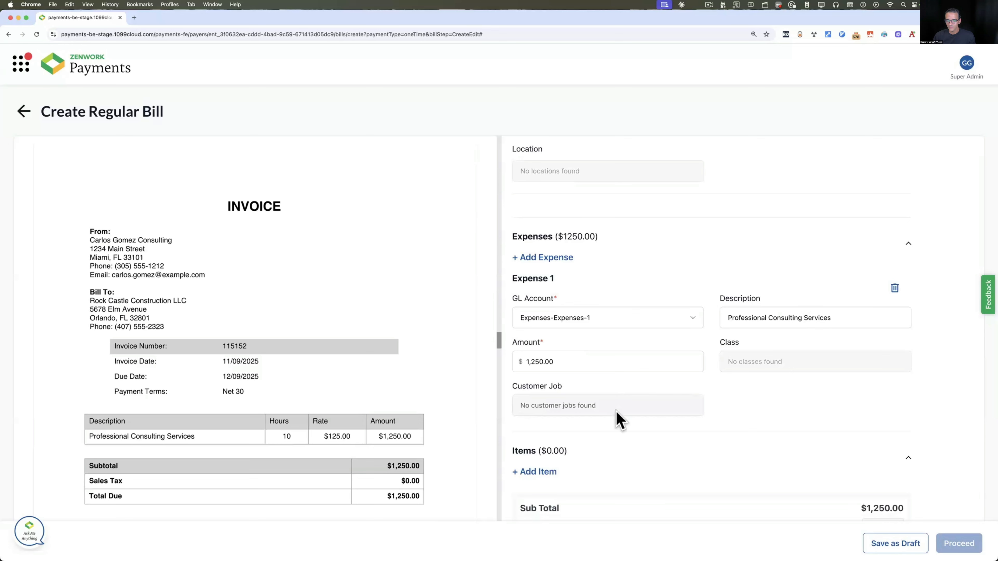
scroll(617, 417, "down", 3)
scroll(639, 380, "up", 3)
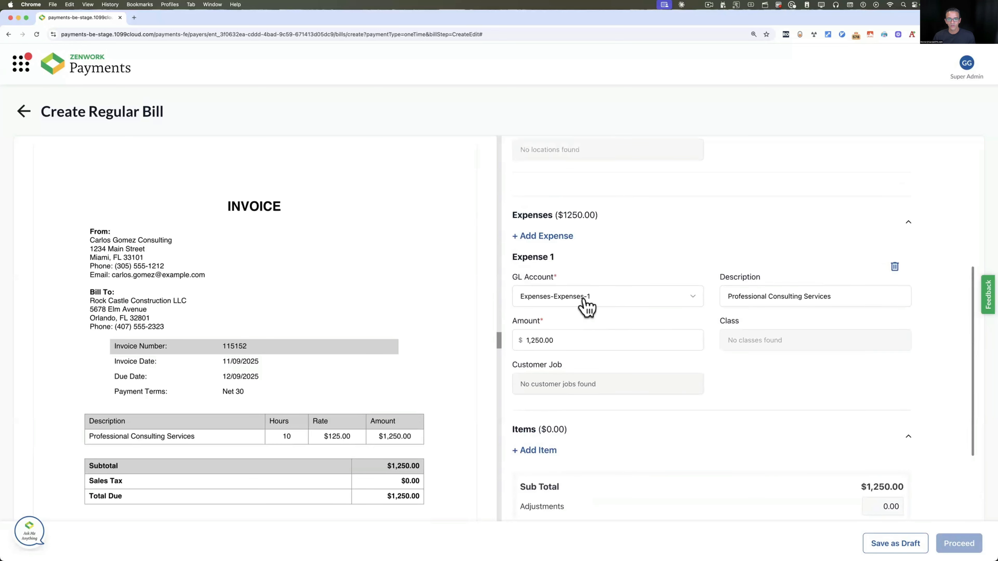
left_click(591, 297)
left_click(570, 309)
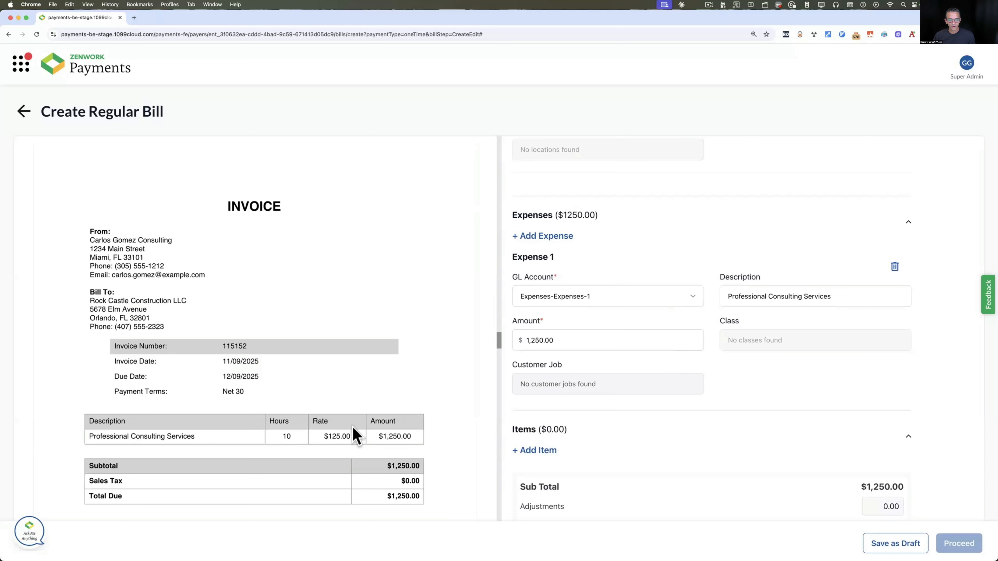
scroll(393, 425, "down", 2)
scroll(664, 357, "down", 3)
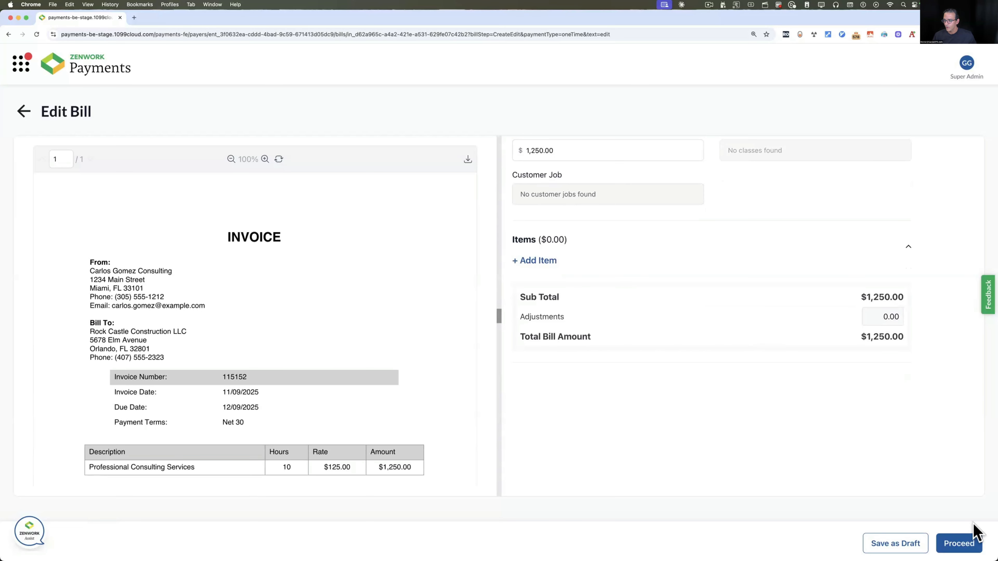
Schedule bill 115152's $1,250 Standard ACH payment for December 03, 2025
left_click(963, 539)
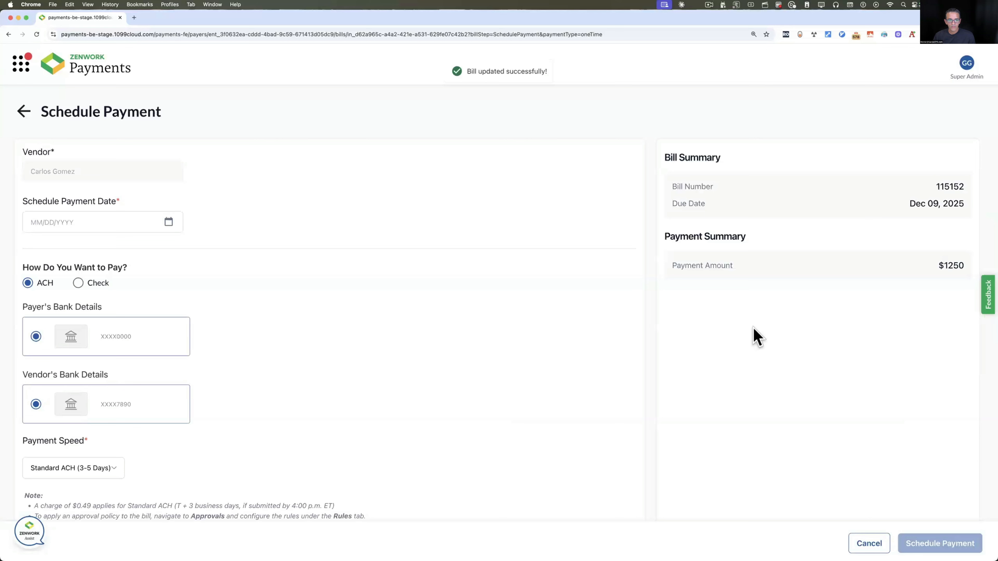
left_click(169, 223)
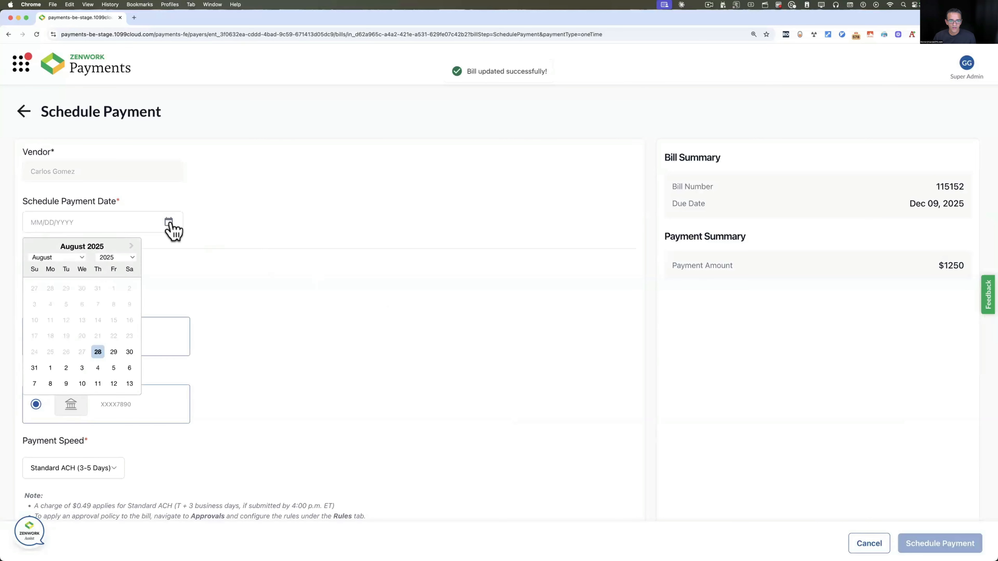
left_click(59, 261)
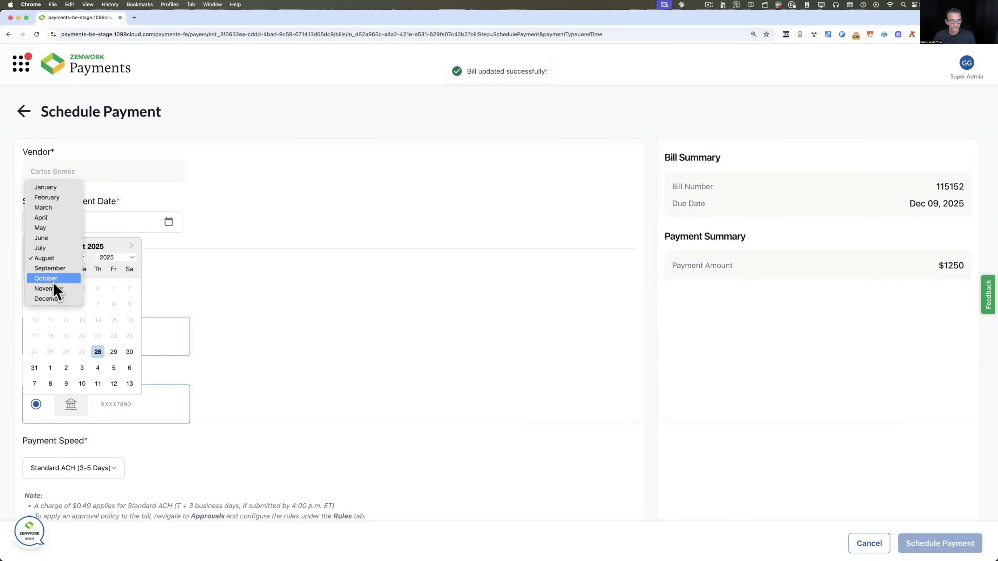
left_click(55, 299)
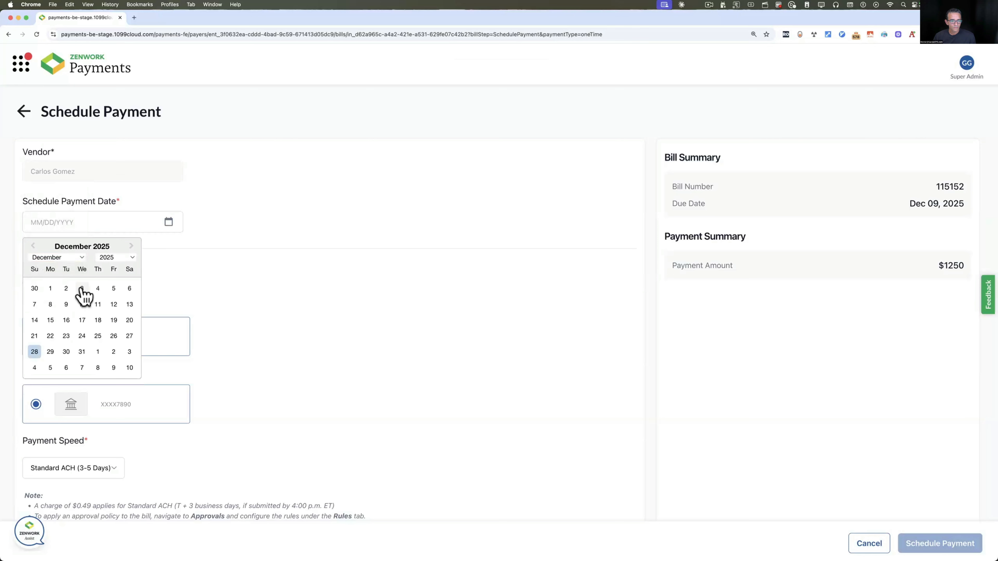
left_click(82, 288)
scroll(291, 379, "down", 1)
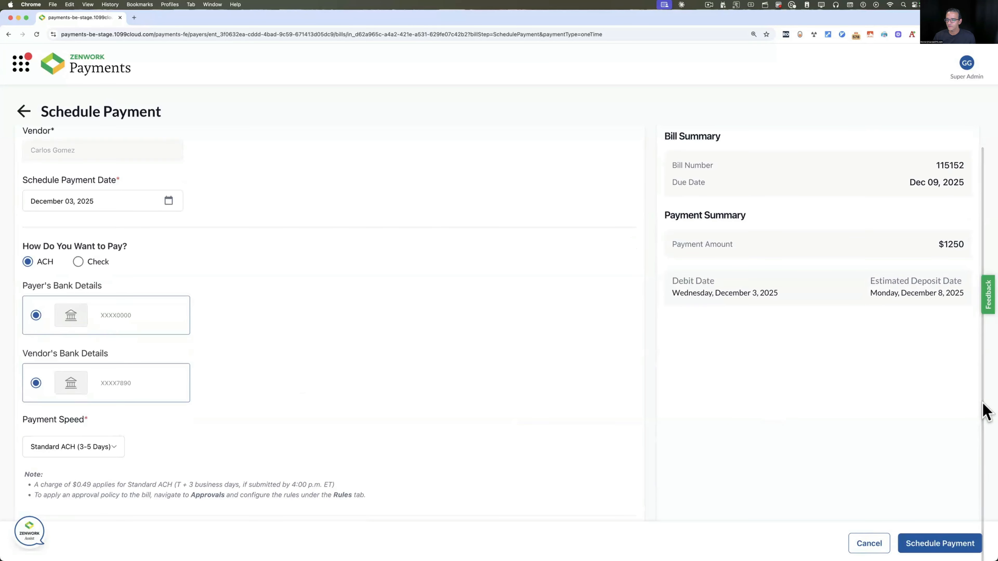
left_click(946, 542)
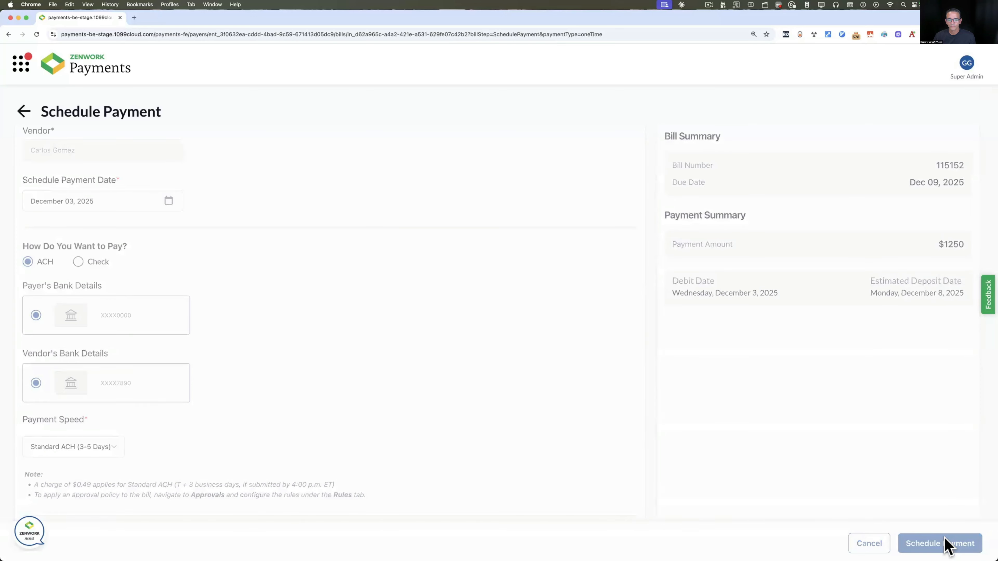
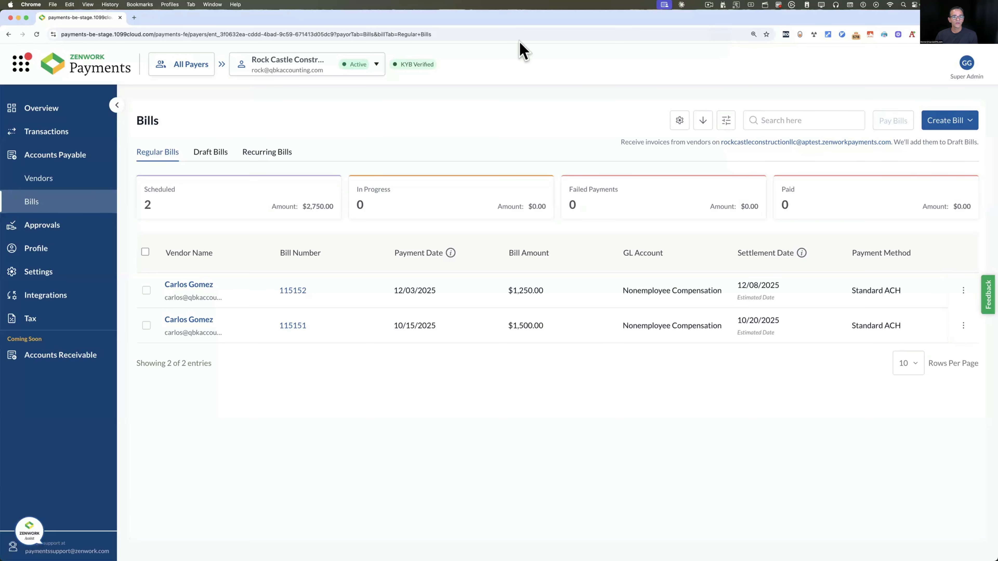
Open the Approvals Rules page, which has no approval rules defined yet
left_click(52, 236)
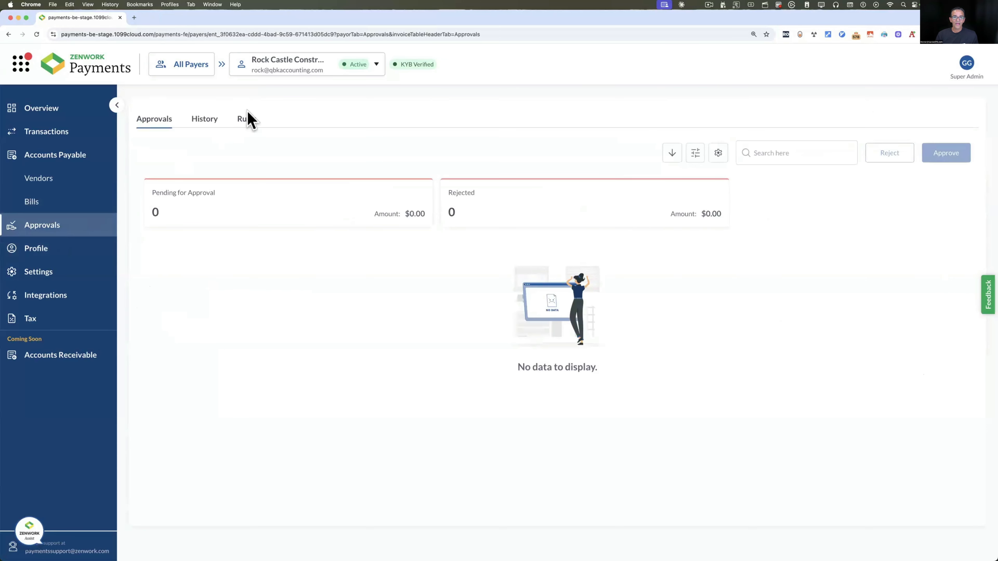
left_click(252, 123)
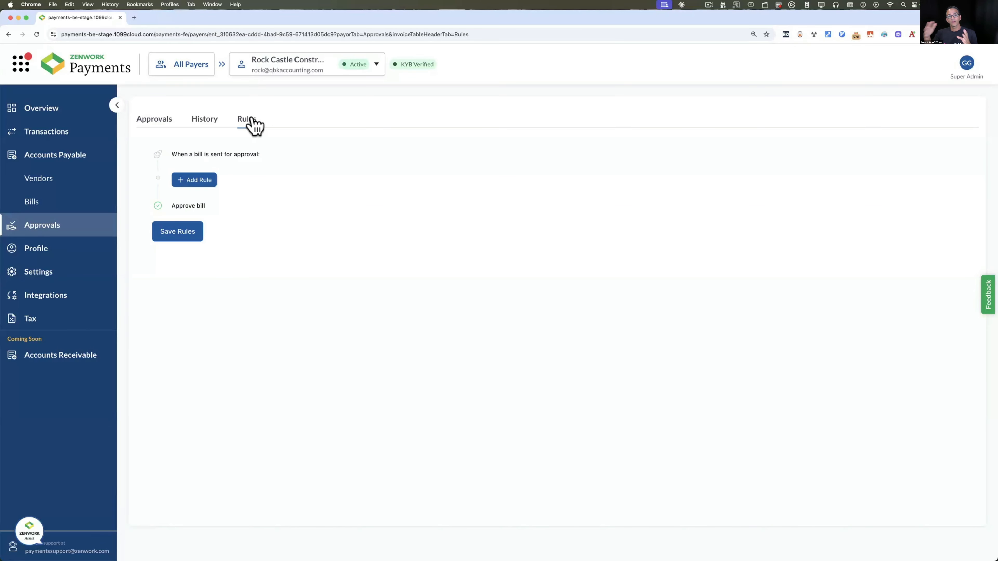
Add a new approval rule with an Amount ≥ 1000 USD condition
left_click(194, 181)
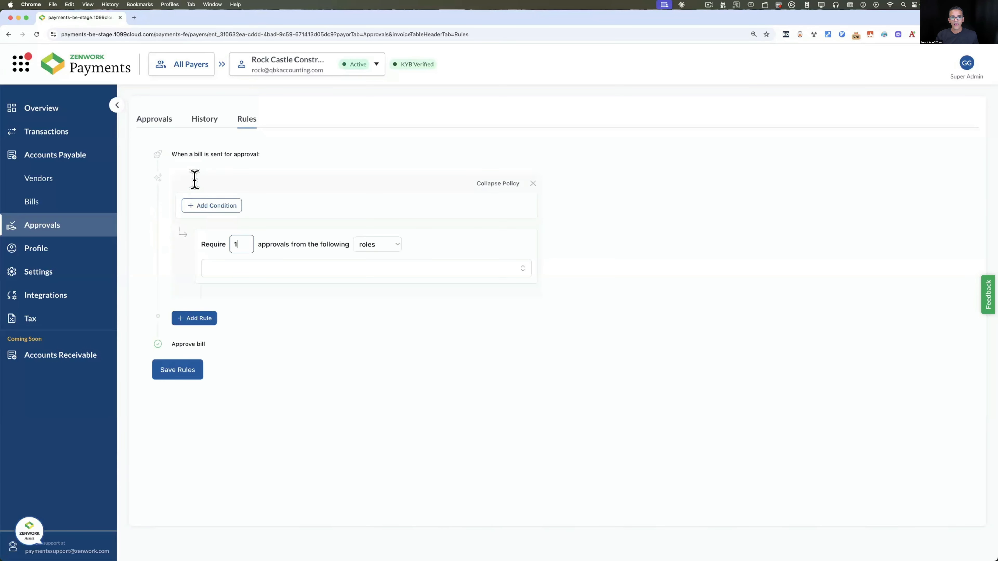
left_click(207, 209)
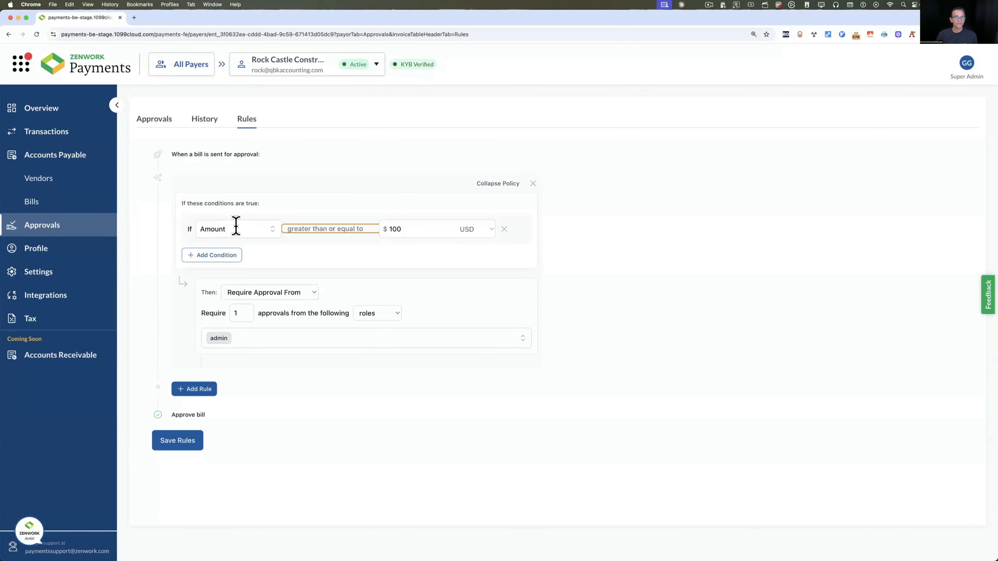
left_click_drag(407, 228, 378, 228)
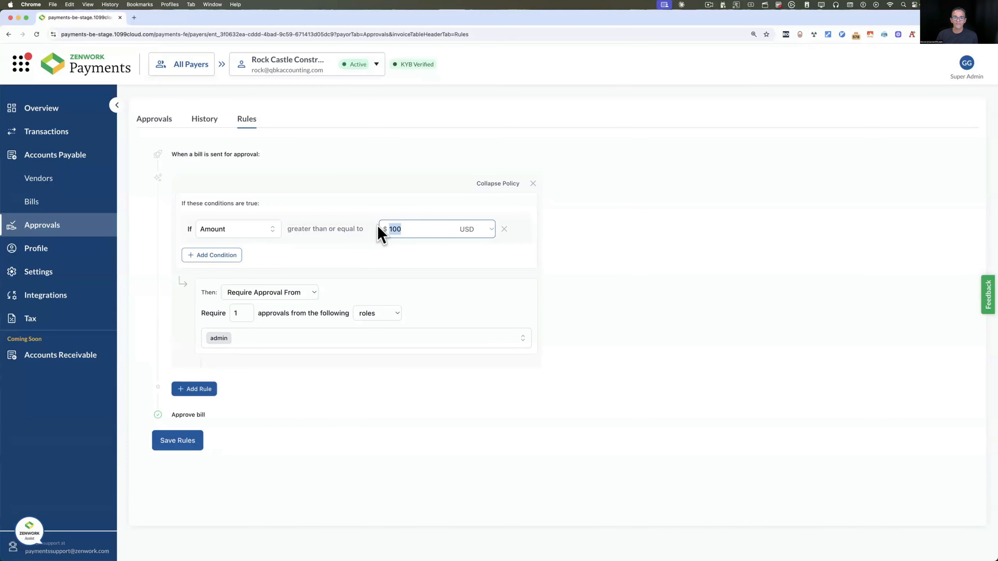
type("1")
key("Tab")
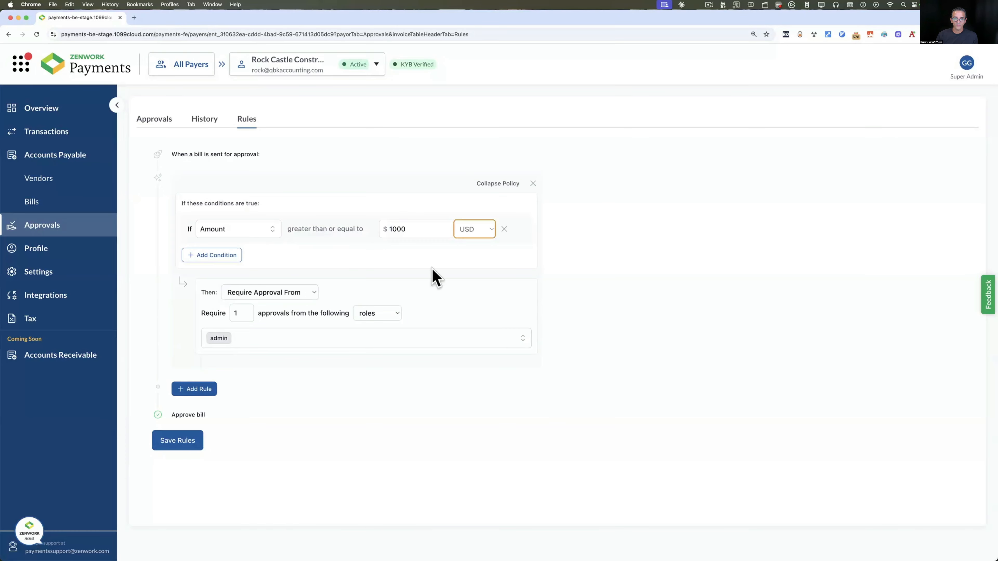
Add a 'Vendor is one of' condition with two vendors and save the rule
left_click(212, 254)
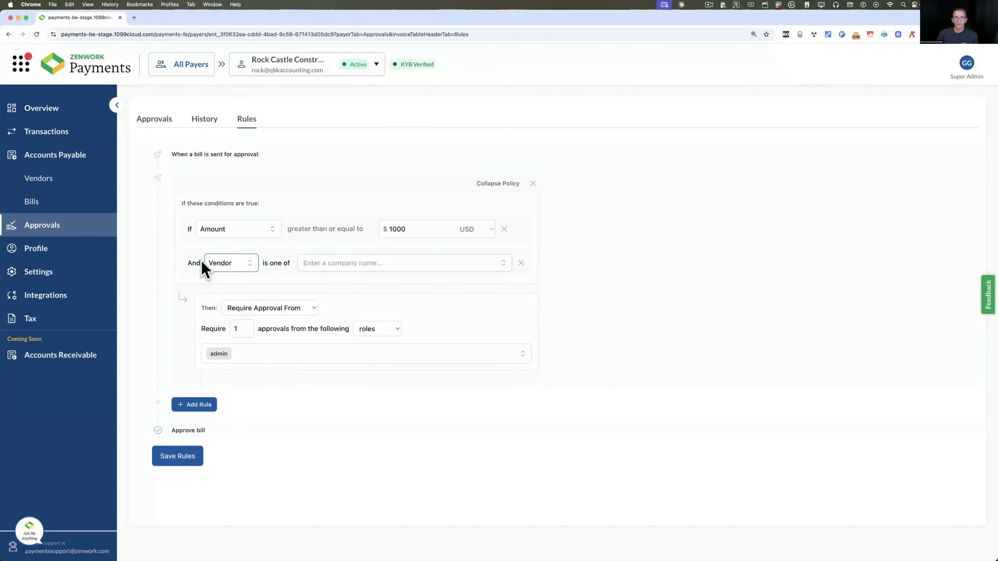
left_click(411, 263)
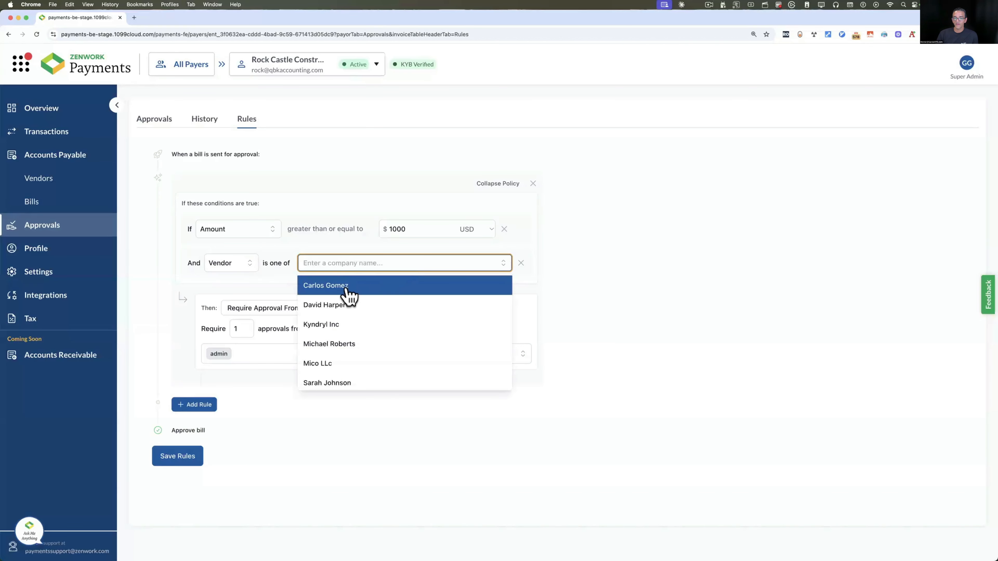
left_click(346, 291)
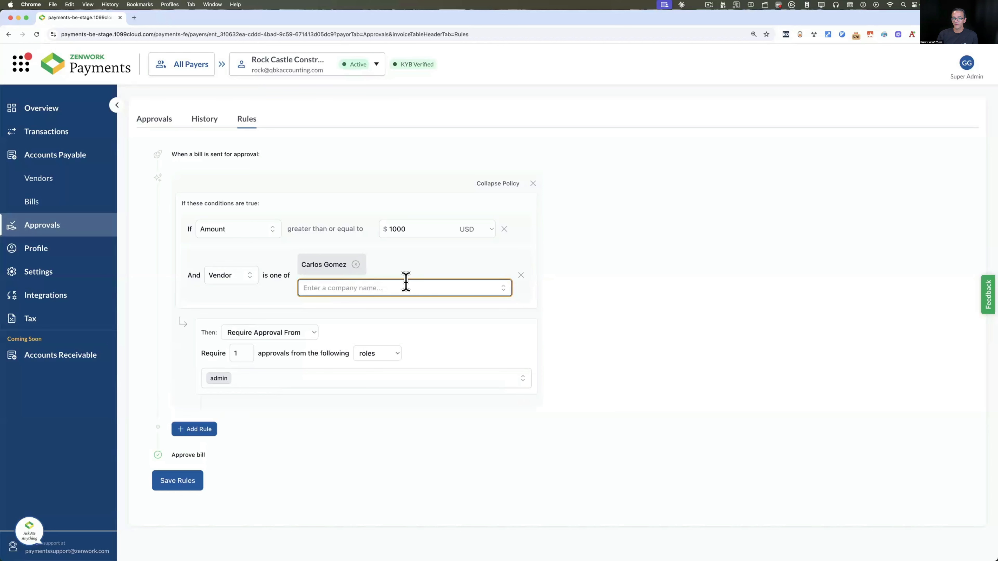
left_click(504, 290)
left_click(336, 326)
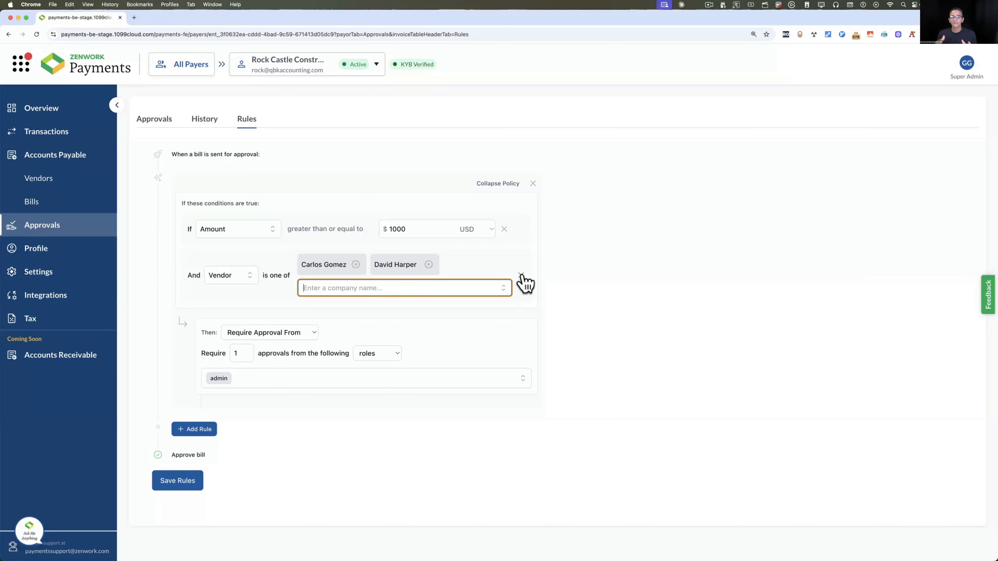
left_click(168, 486)
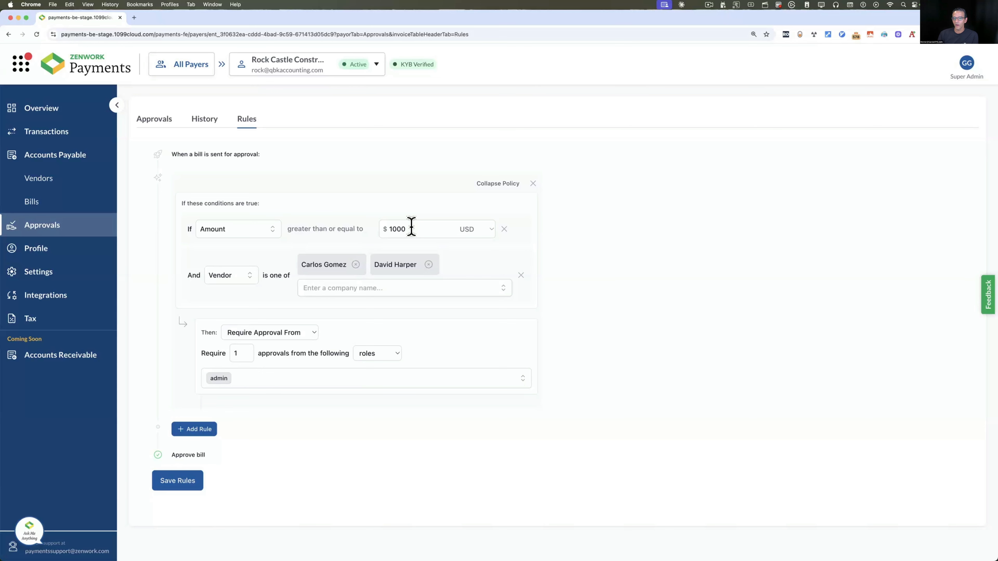
left_click(144, 125)
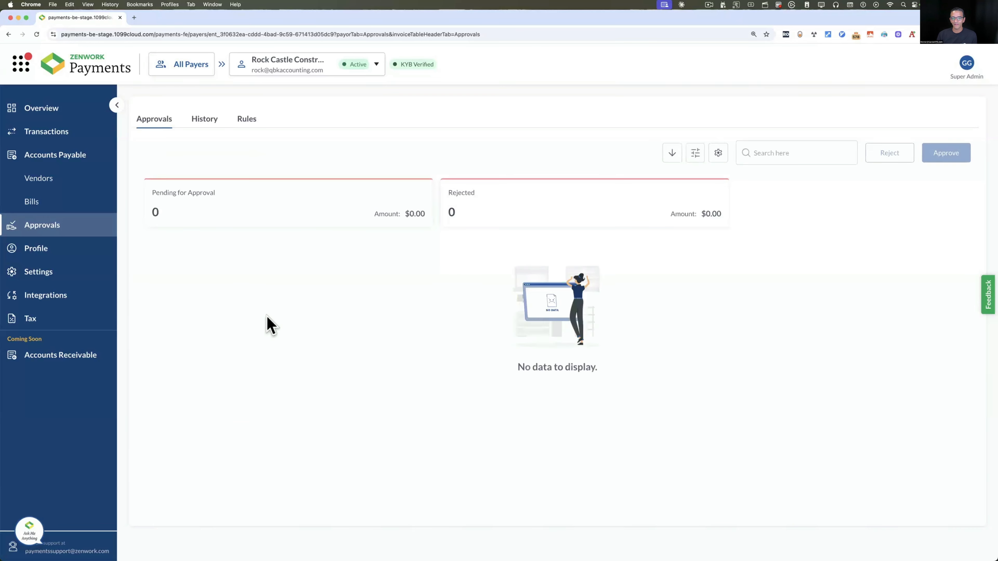
Start a new regular bill and set its Expense 1 amount to 1500
left_click(45, 204)
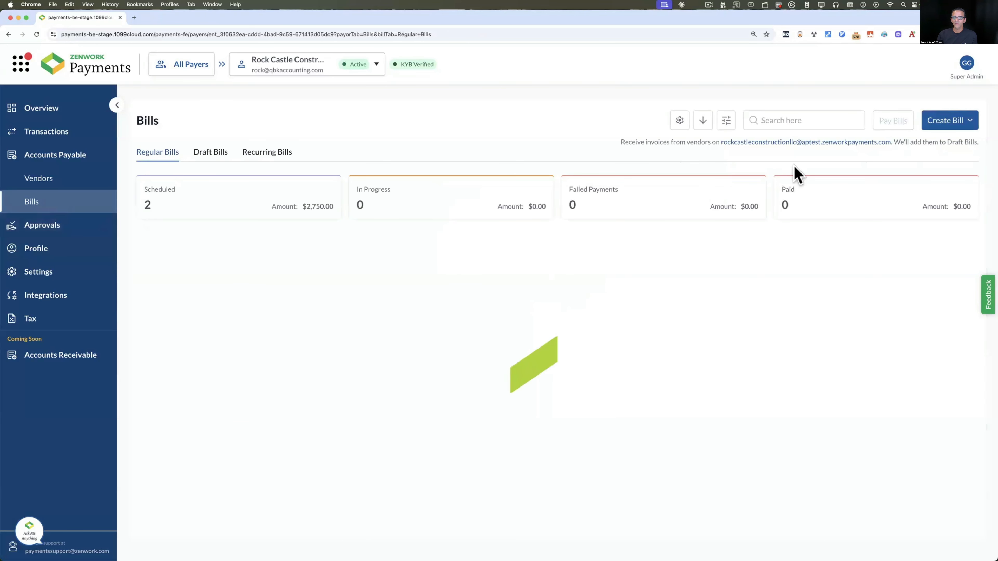
left_click(947, 122)
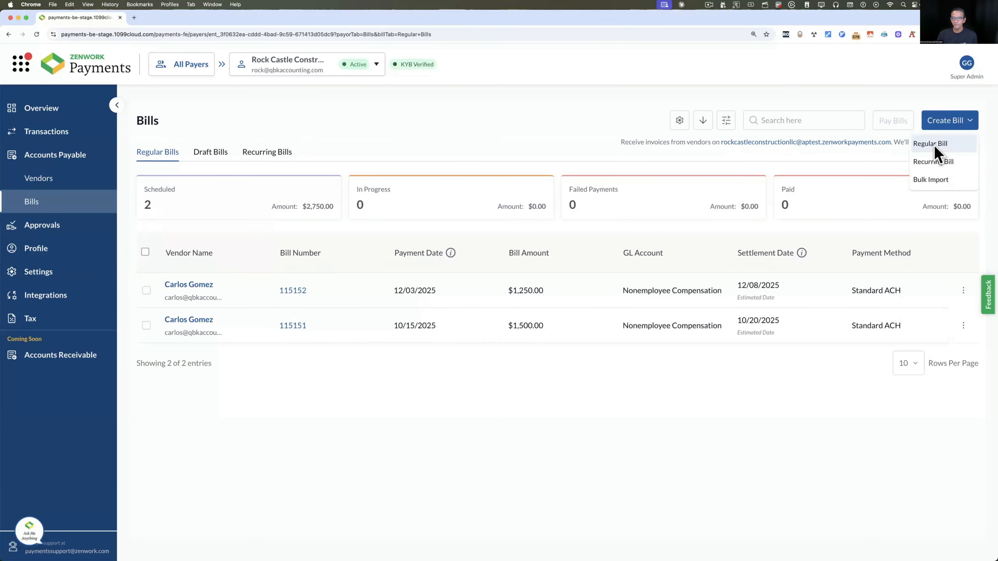
left_click(930, 144)
scroll(550, 354, "down", 5)
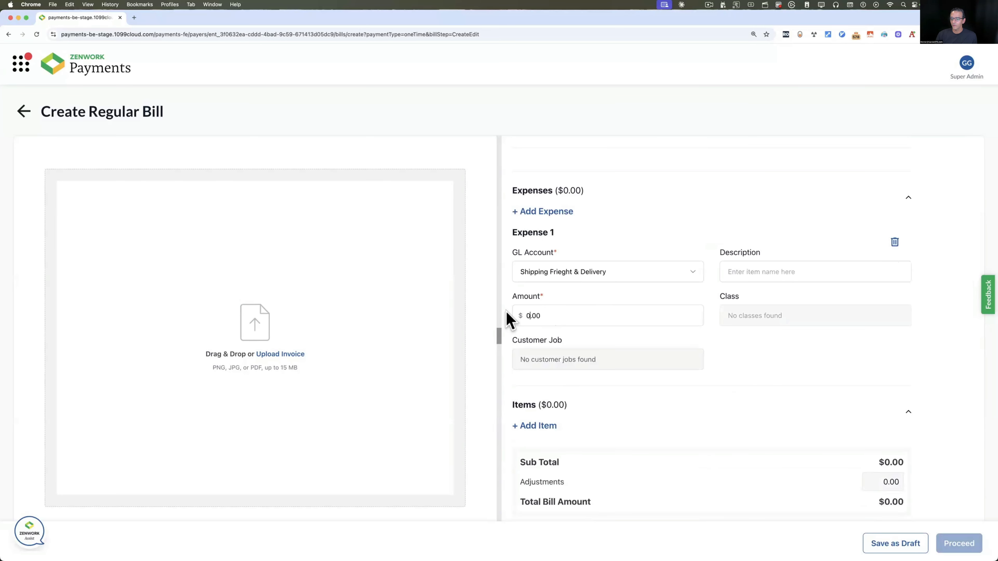
key("super+a")
type("1500")
key("Tab")
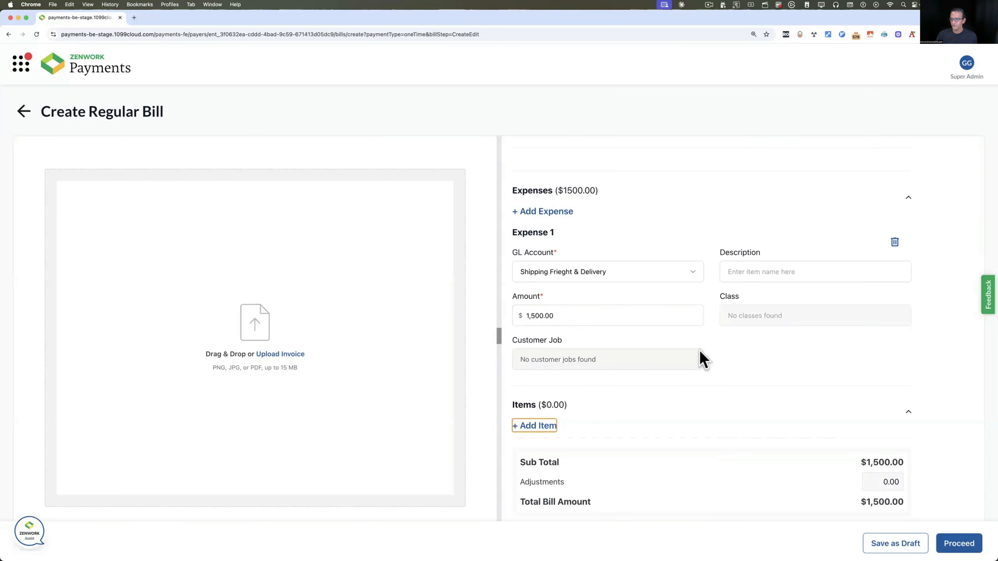
Proceed with bill 5454 to payment and view the Payment Speed choices
scroll(703, 359, "down", 3)
left_click(954, 543)
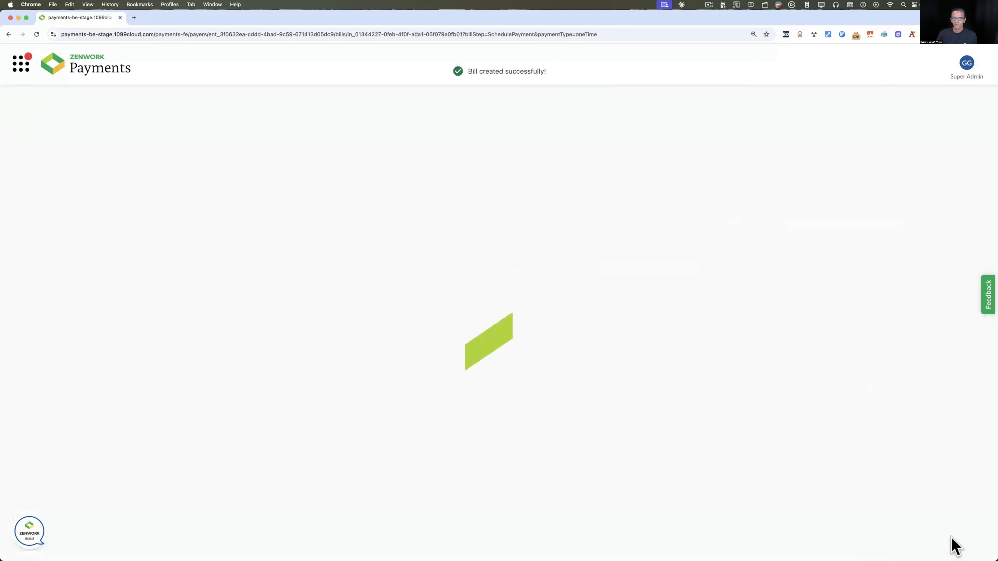
left_click(88, 469)
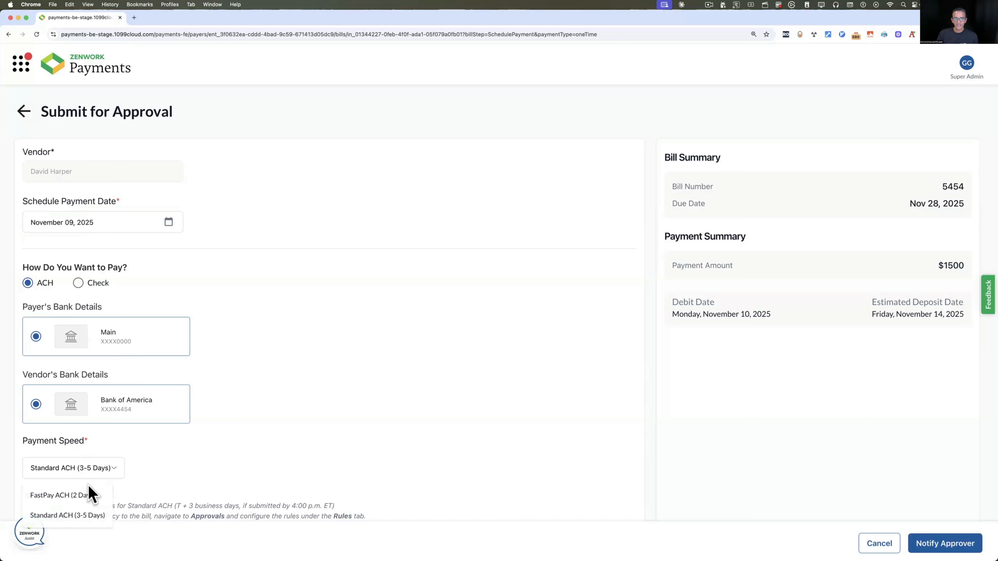
Keep Standard ACH (3-5 Days) and send bill 5454 to the assigned approver
left_click(74, 517)
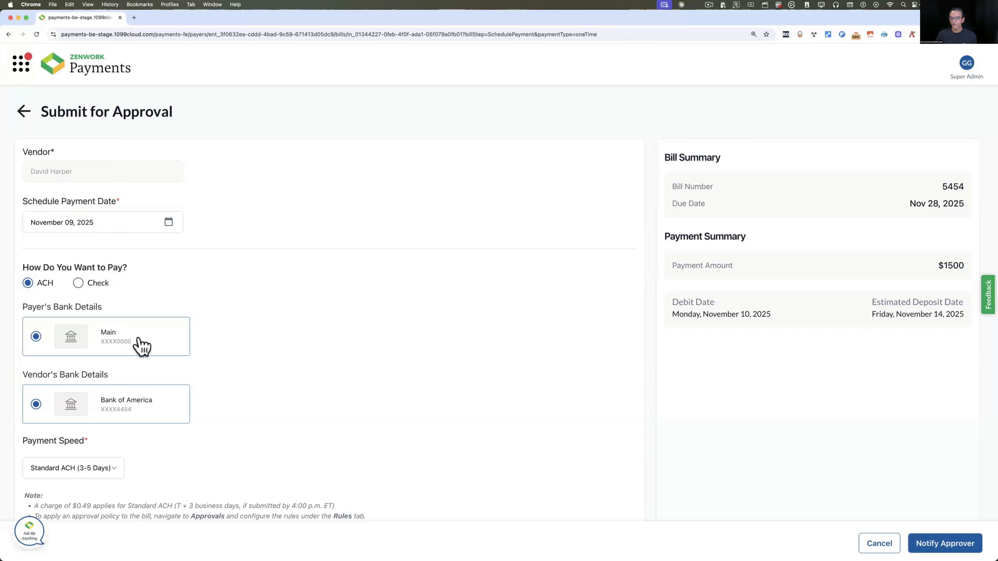
left_click(937, 545)
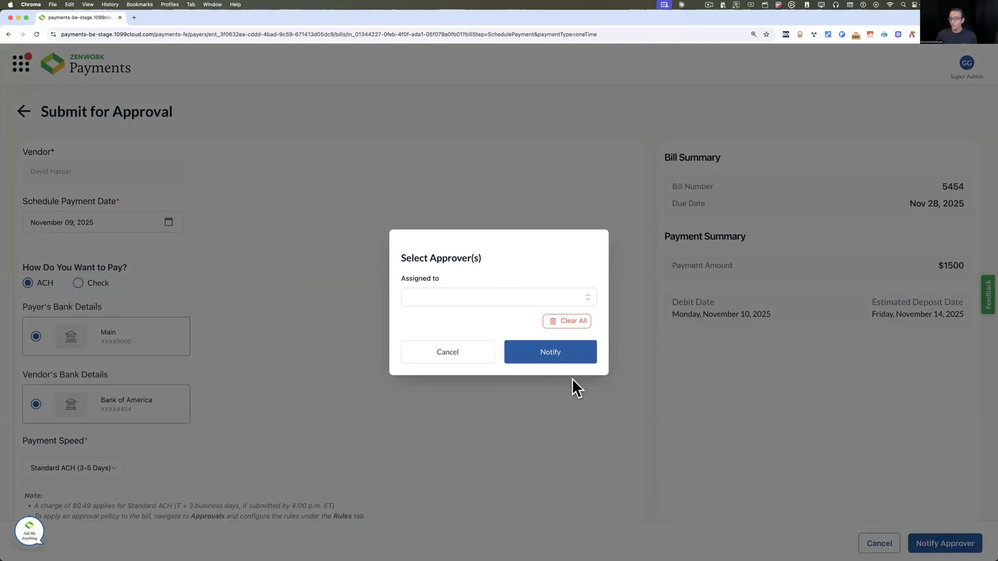
left_click(480, 296)
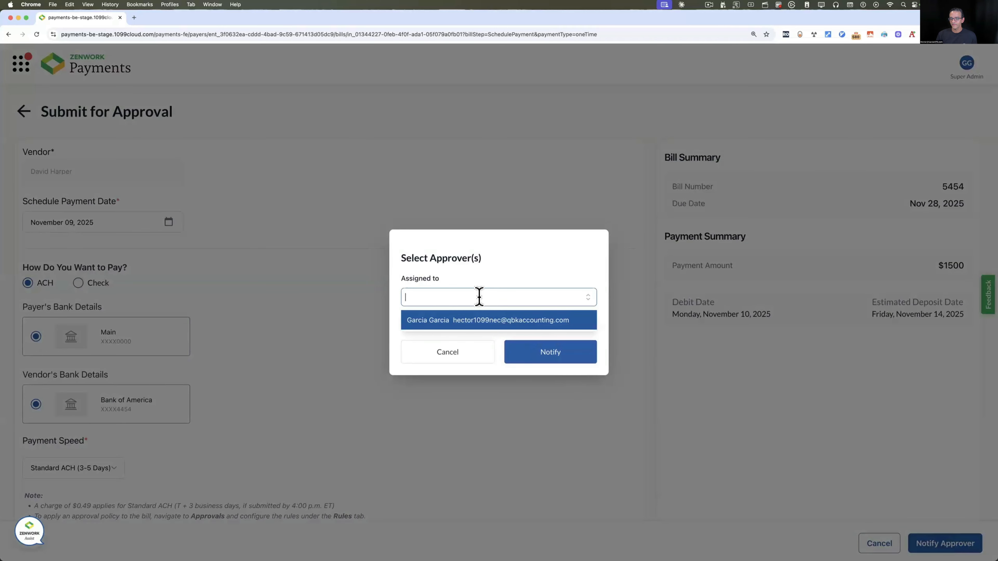
left_click(452, 322)
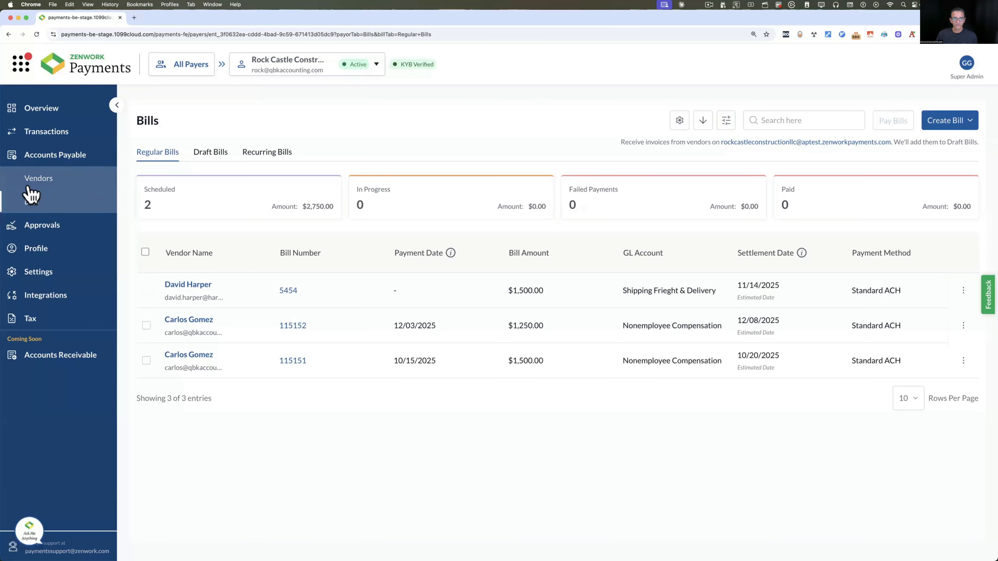
Check Approvals, where bill 5454 for $1,500.00 is the single pending approval
left_click(36, 230)
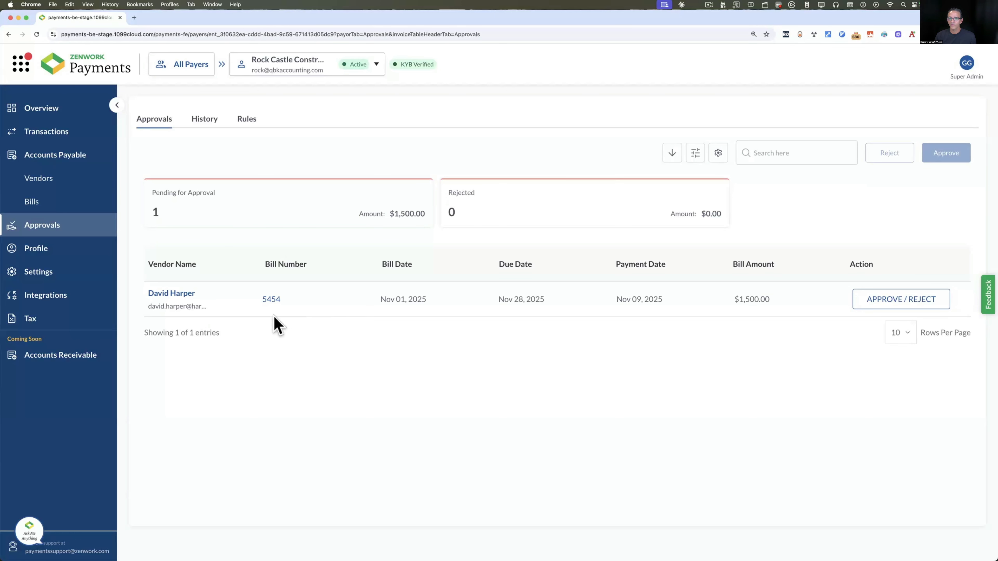
Approve bill 5454, then view the Bills list showing three scheduled bills totalling $4,250.00
left_click(900, 303)
scroll(456, 274, "down", 5)
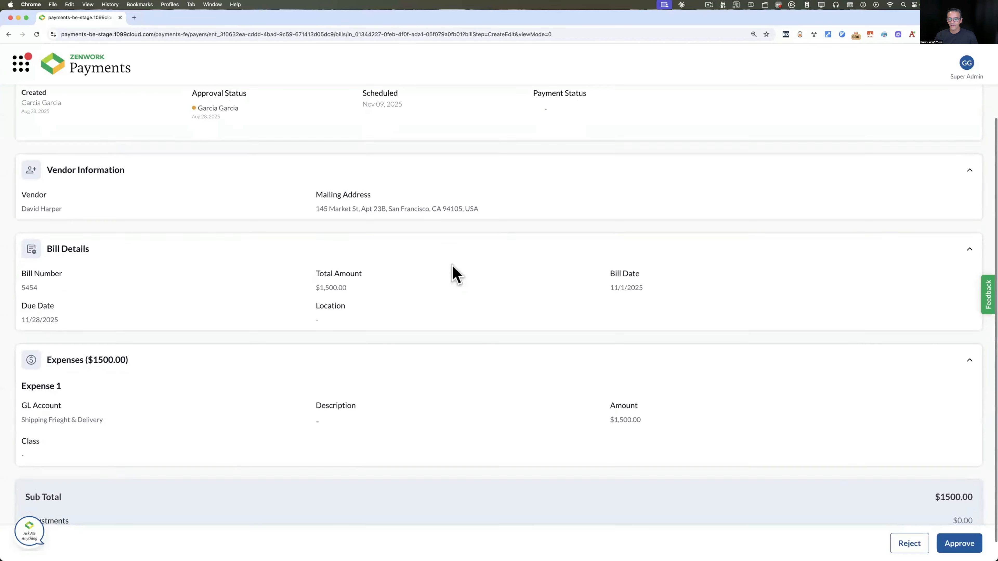
scroll(314, 326, "up", 5)
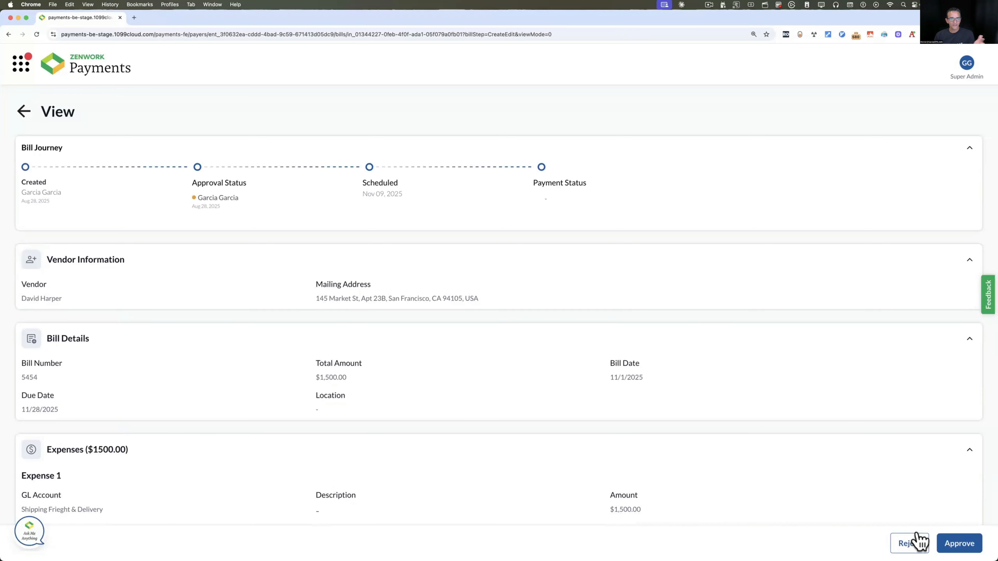
left_click(966, 542)
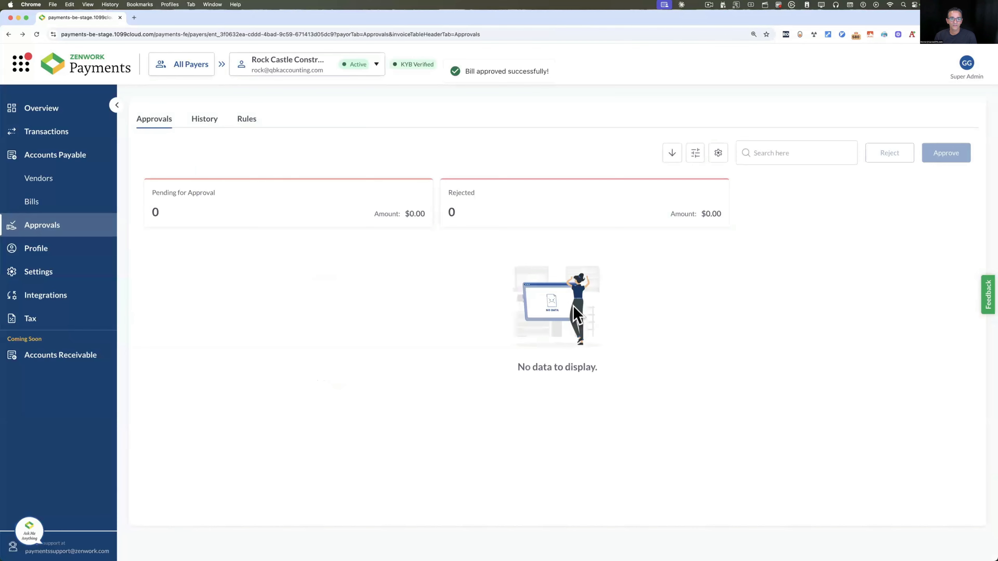
left_click(33, 203)
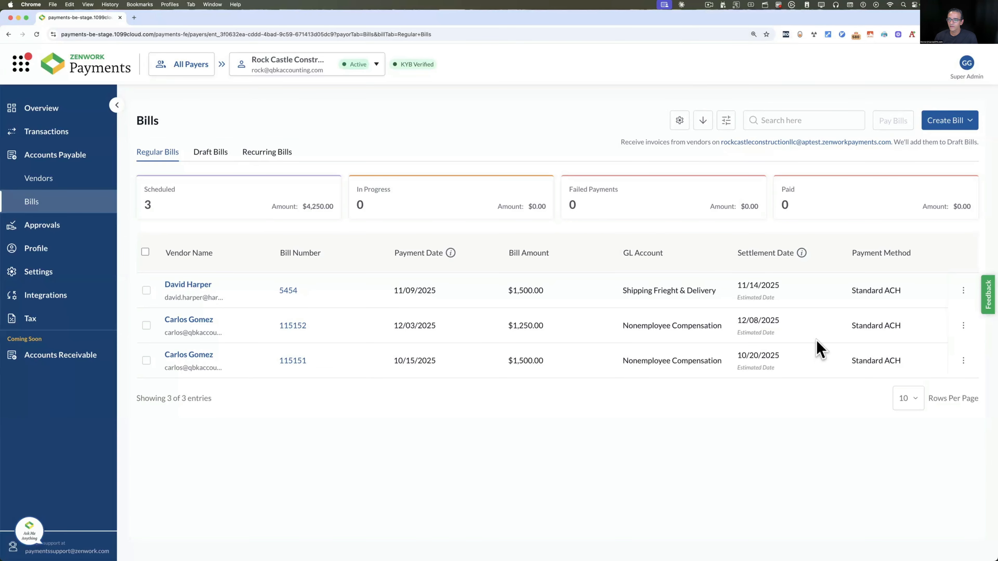
scroll(818, 348, "right", 5)
scroll(818, 348, "left", 5)
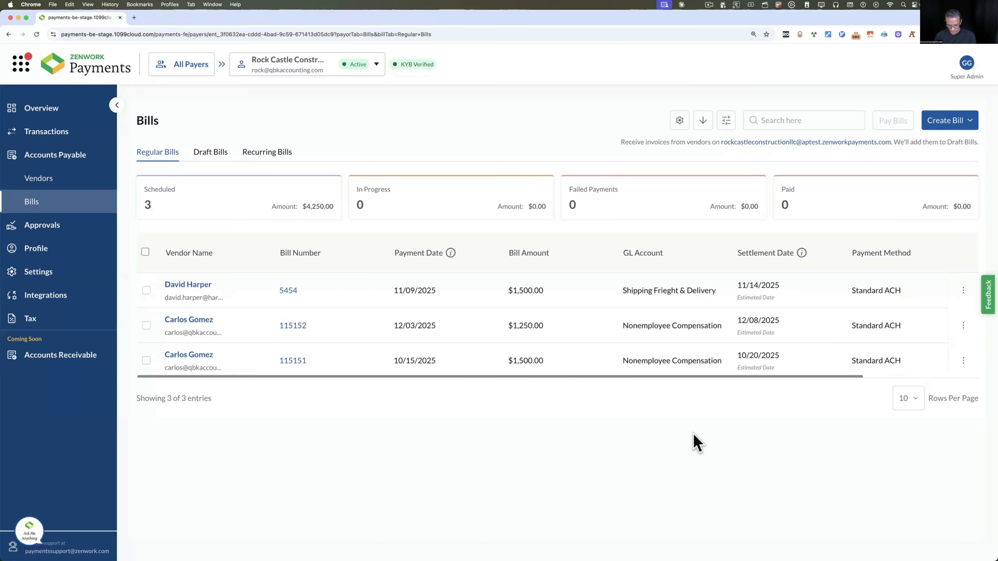
key("super+minus")
key("super+minus")
key("super+plus")
key("super+plus")
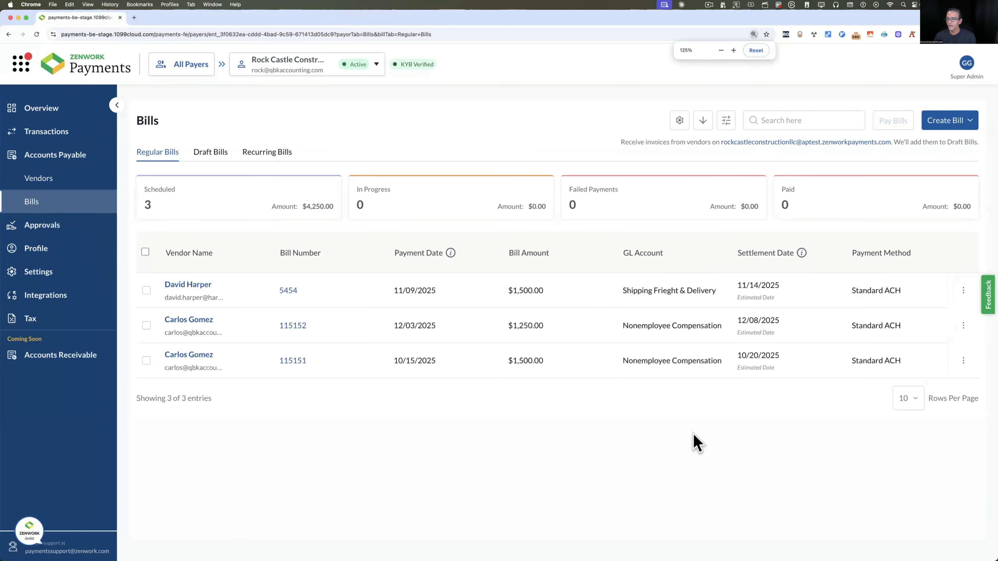
key("super+minus")
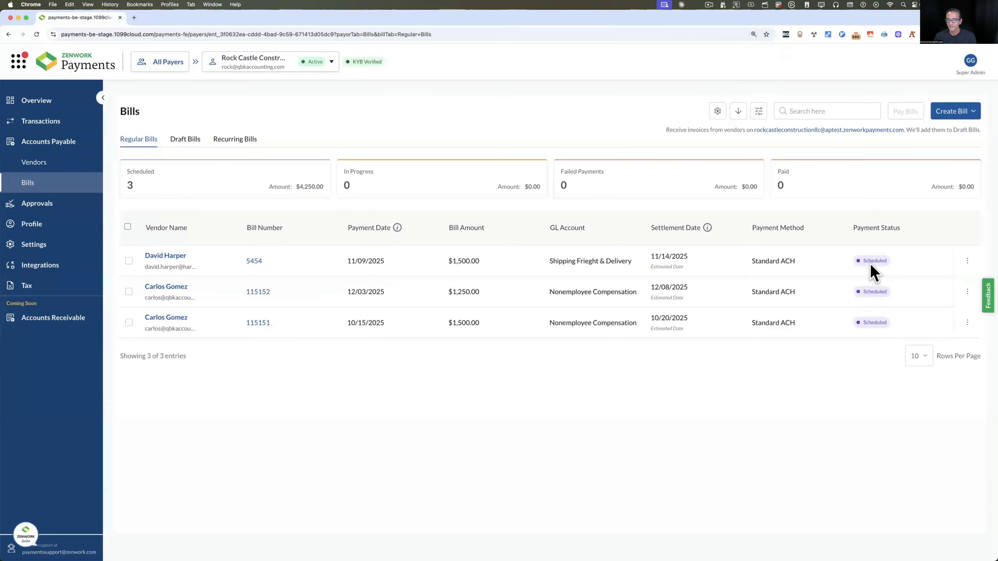
key("super+plus")
scroll(869, 325, "right", 5)
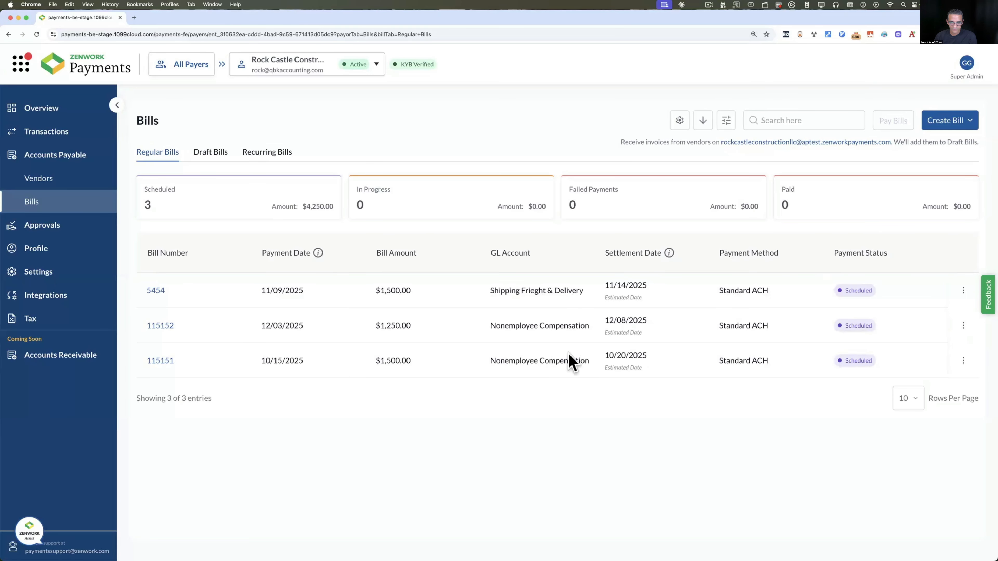
scroll(571, 361, "left", 5)
scroll(785, 318, "right", 5)
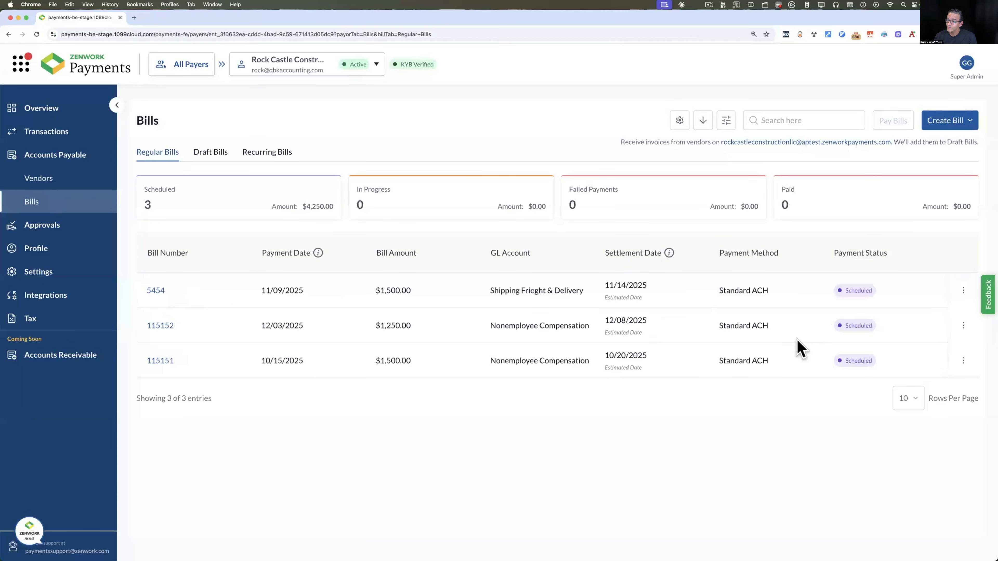
left_click(963, 291)
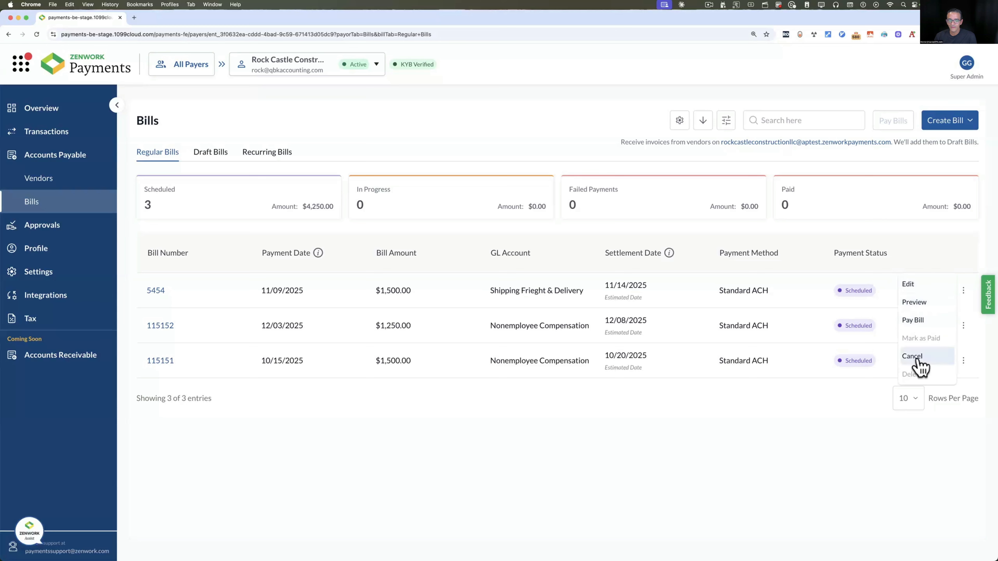
left_click(771, 428)
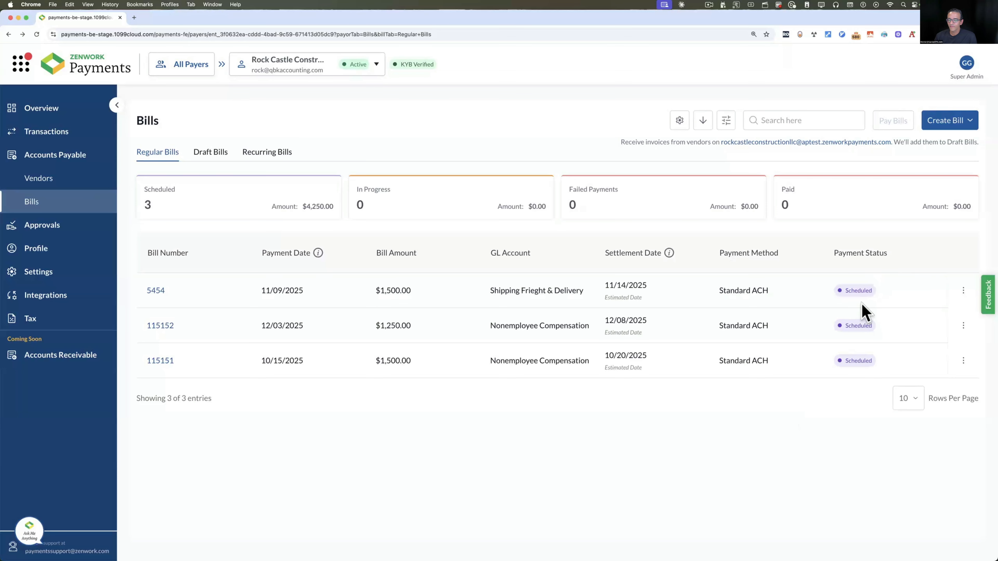
Cancel bill 5454's scheduled payment from its row actions menu
left_click(963, 290)
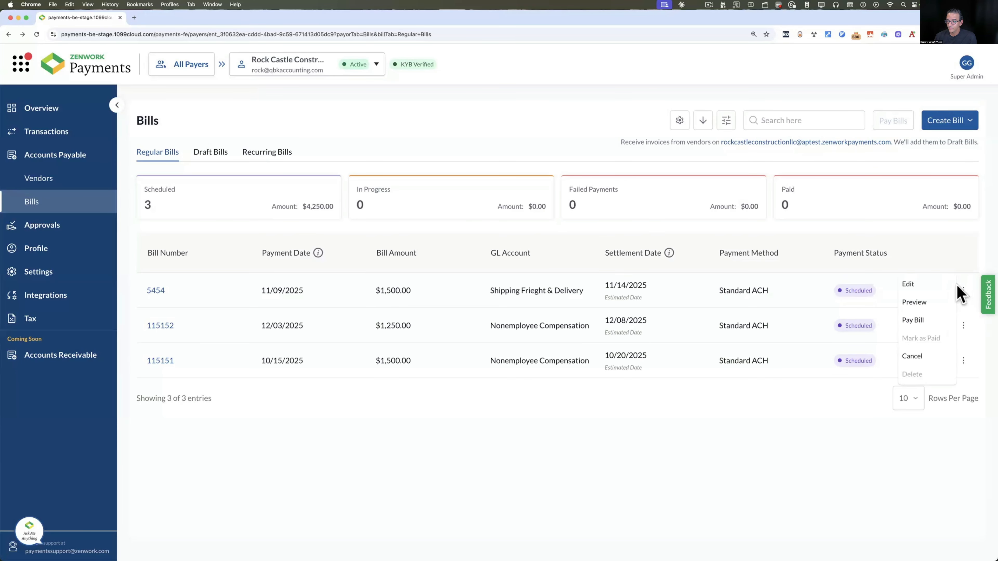
left_click(916, 357)
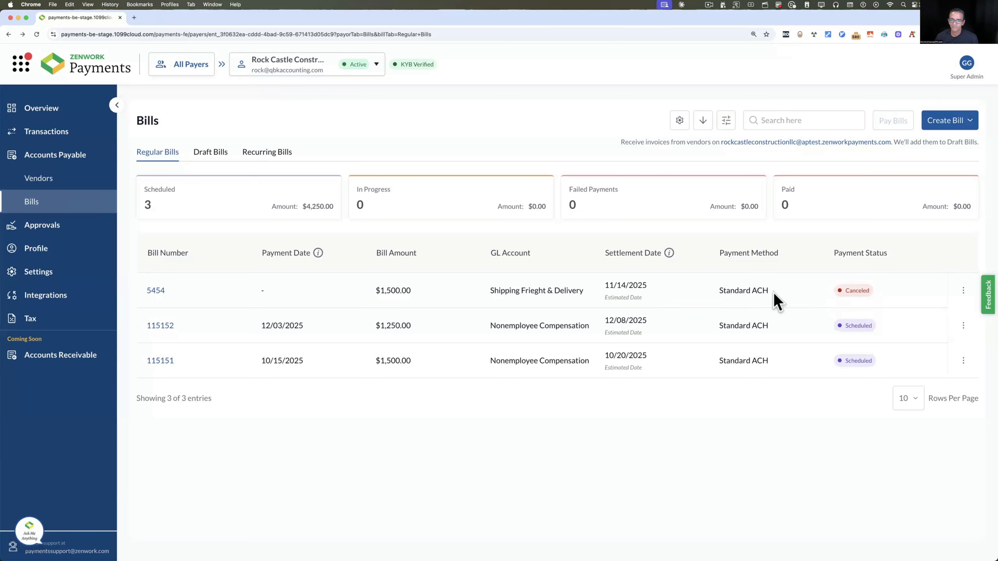
Mark bill 5454 as paid via Checking, Bank, dated August 28, 2025
left_click(964, 291)
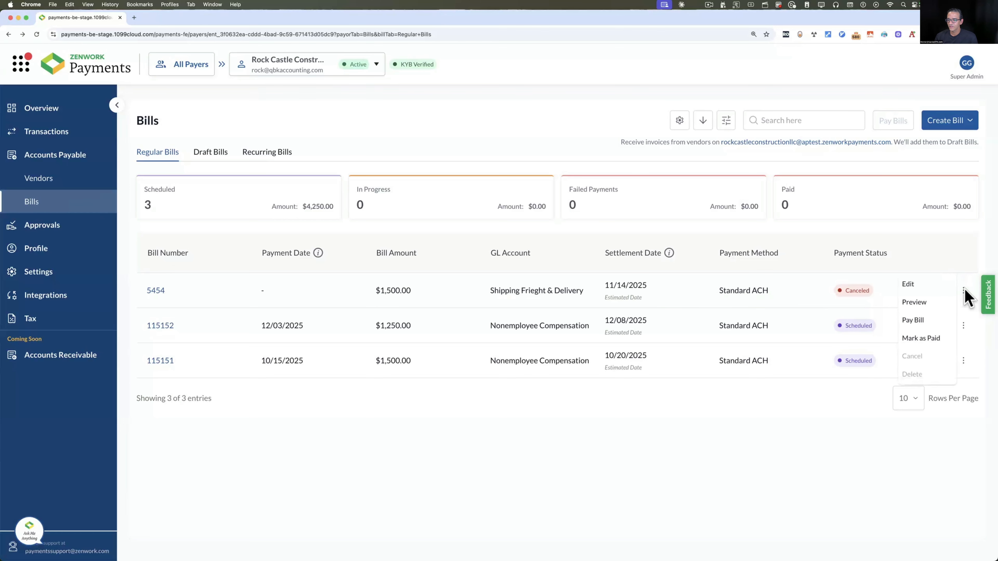
left_click(924, 341)
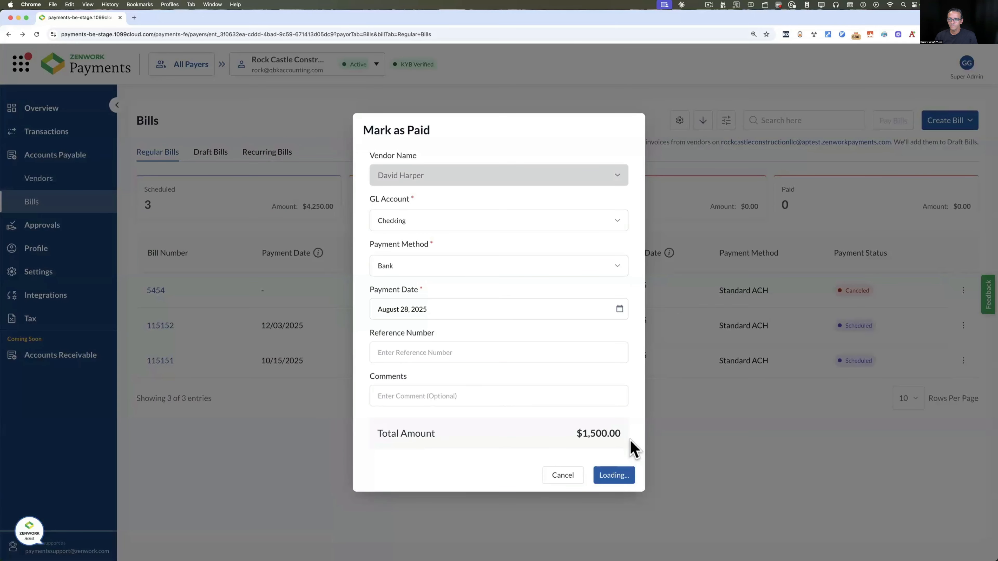
scroll(805, 323, "right", 3)
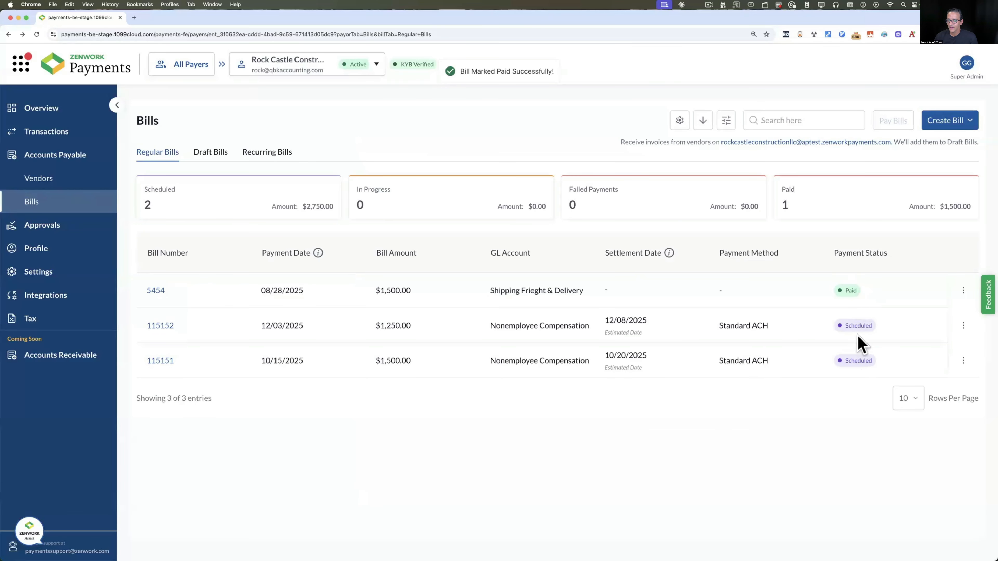
scroll(858, 356, "left", 3)
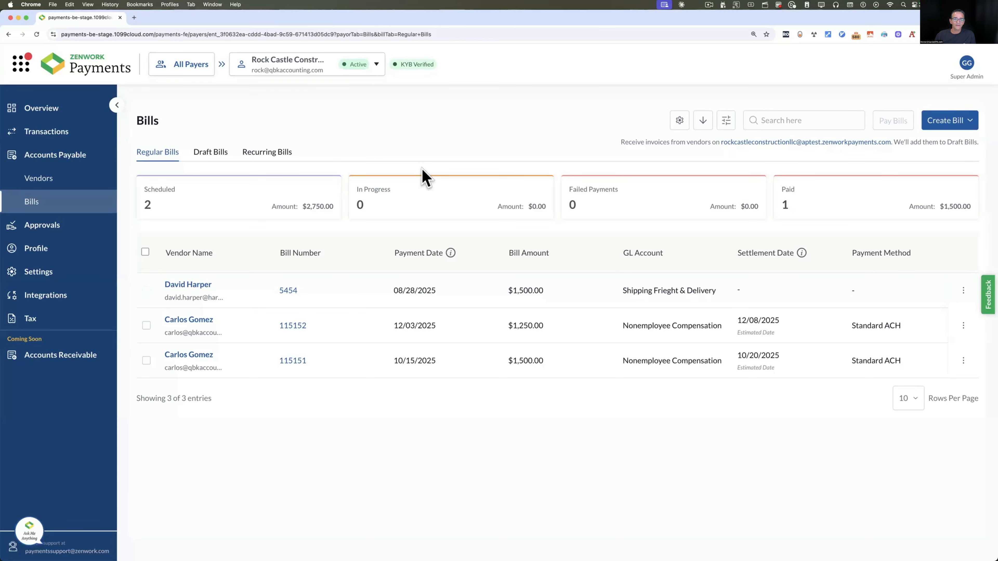
Start eFile 1099 from Tax Documents and proceed past the filing eligibility notice
left_click(23, 320)
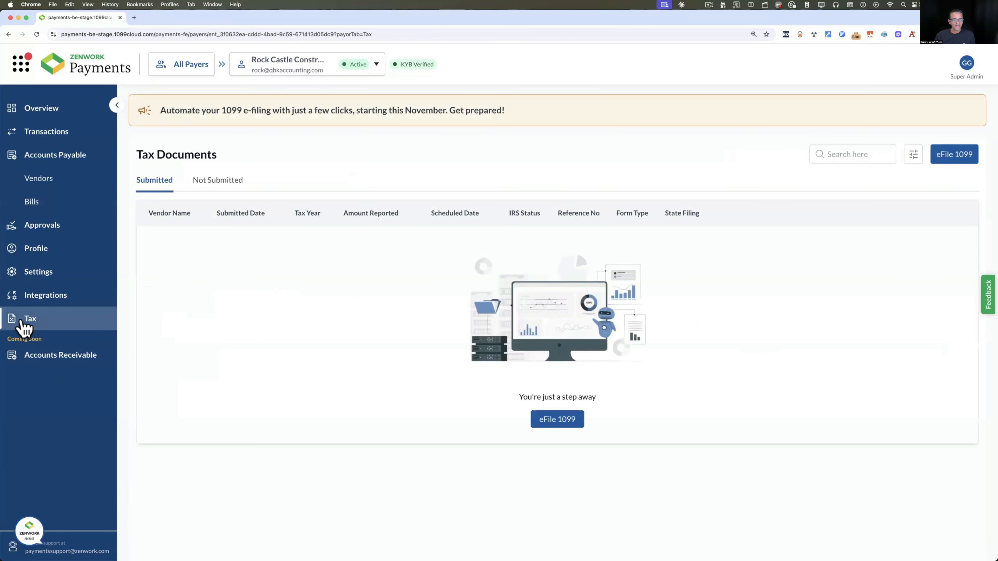
left_click(963, 160)
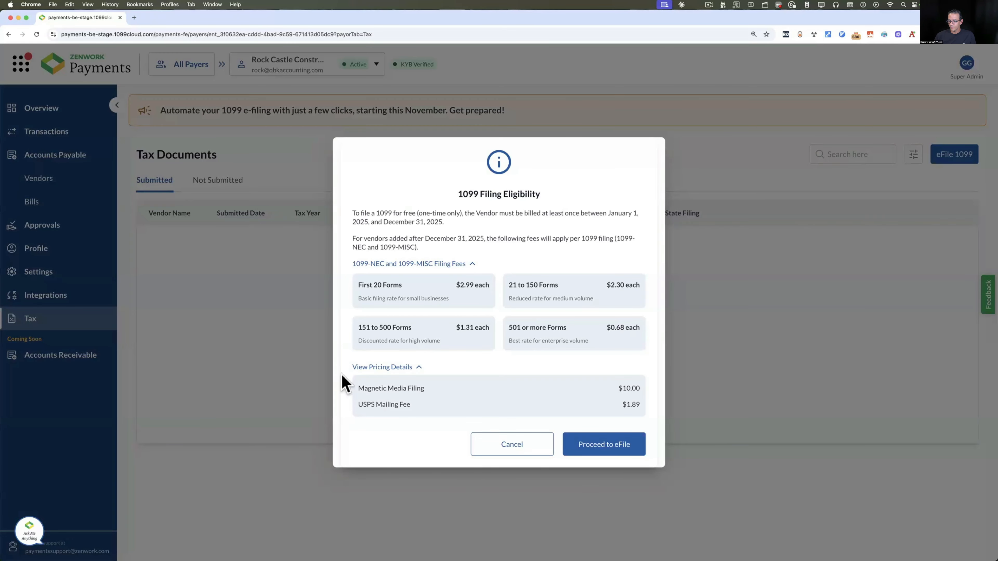
left_click(606, 452)
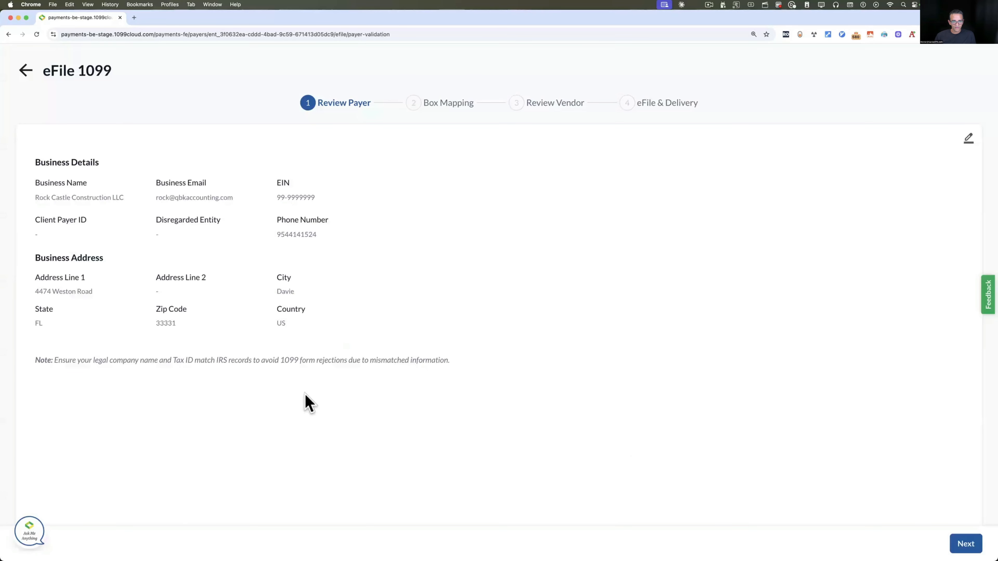
left_click(966, 543)
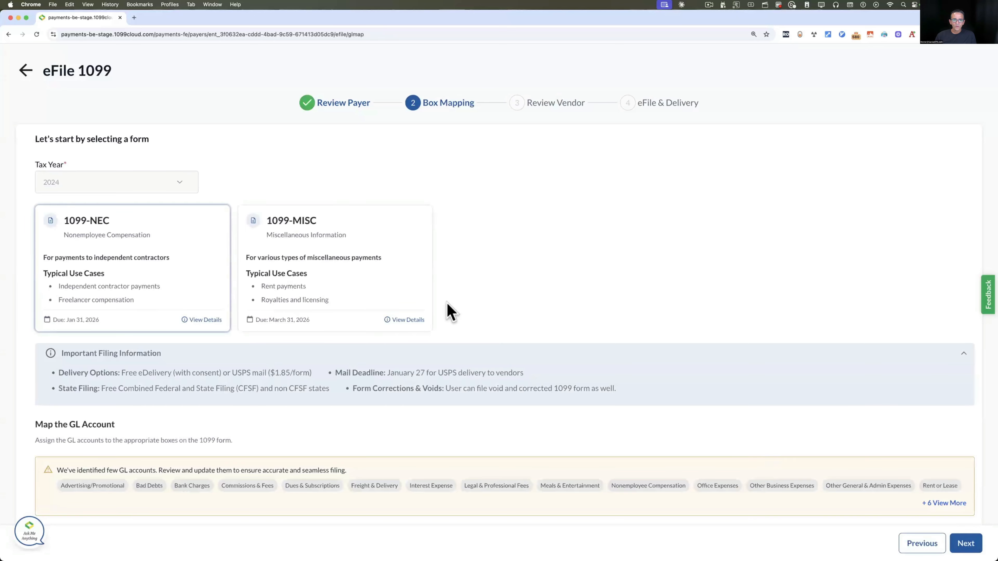
left_click(295, 229)
left_click(122, 232)
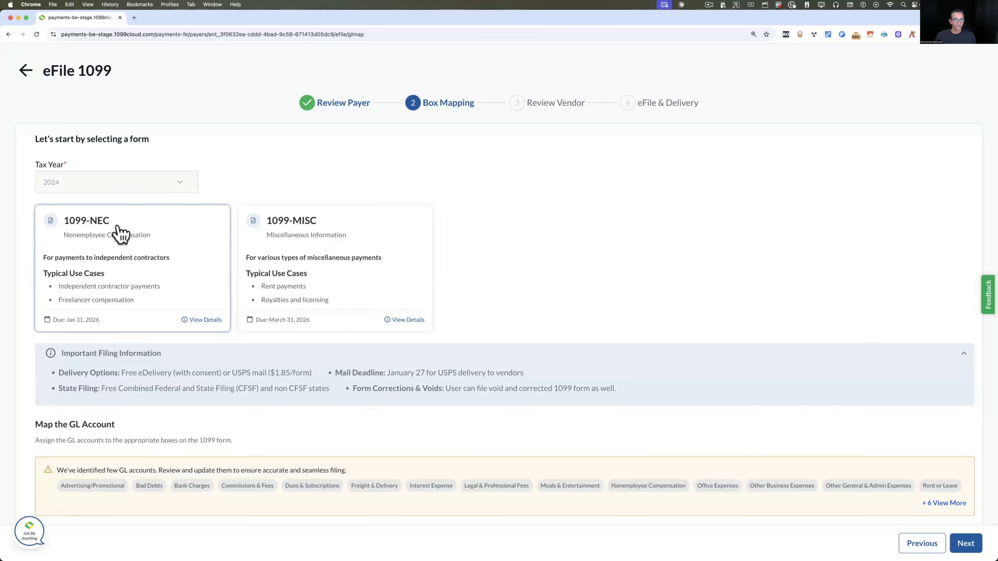
left_click(307, 230)
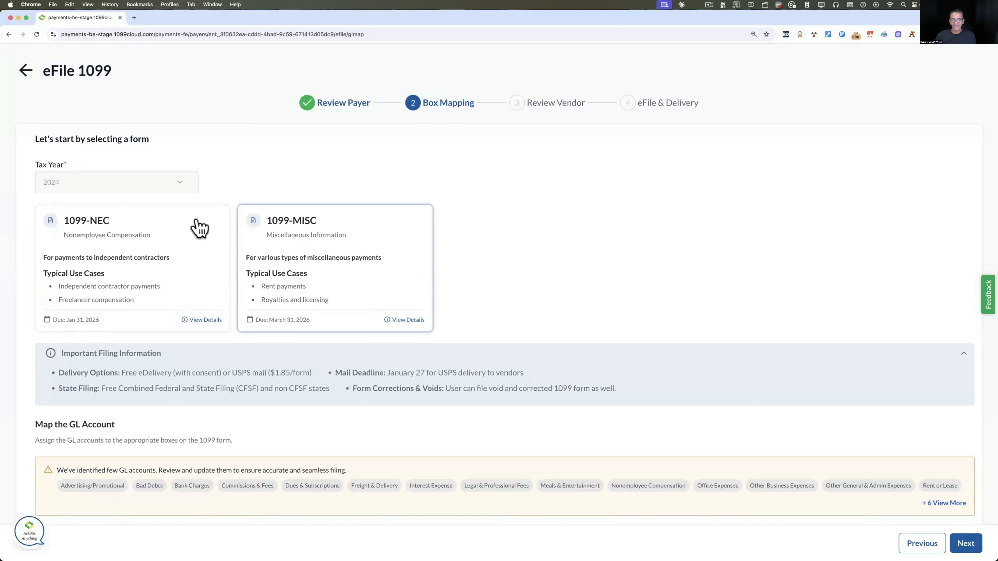
left_click(135, 227)
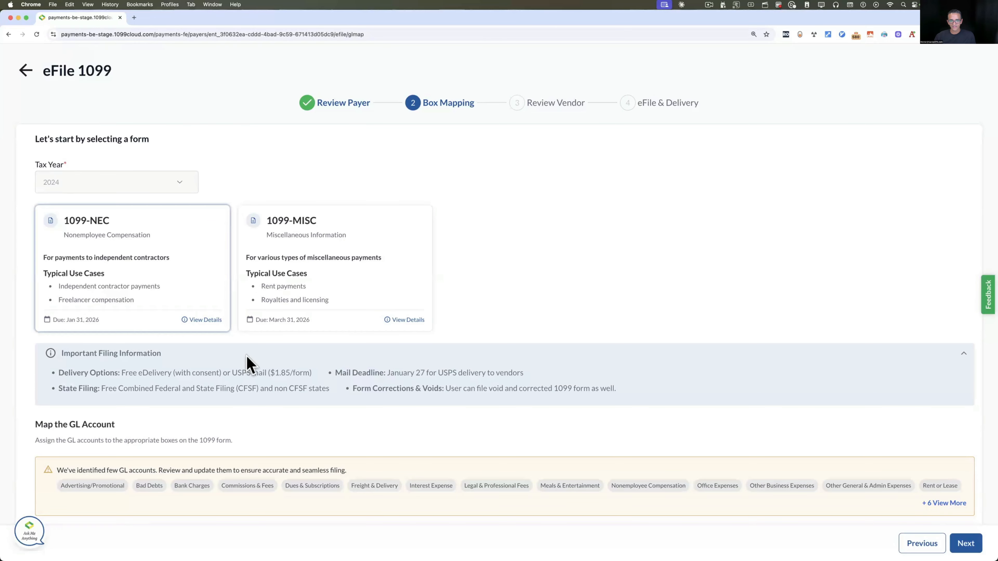
scroll(247, 362, "down", 4)
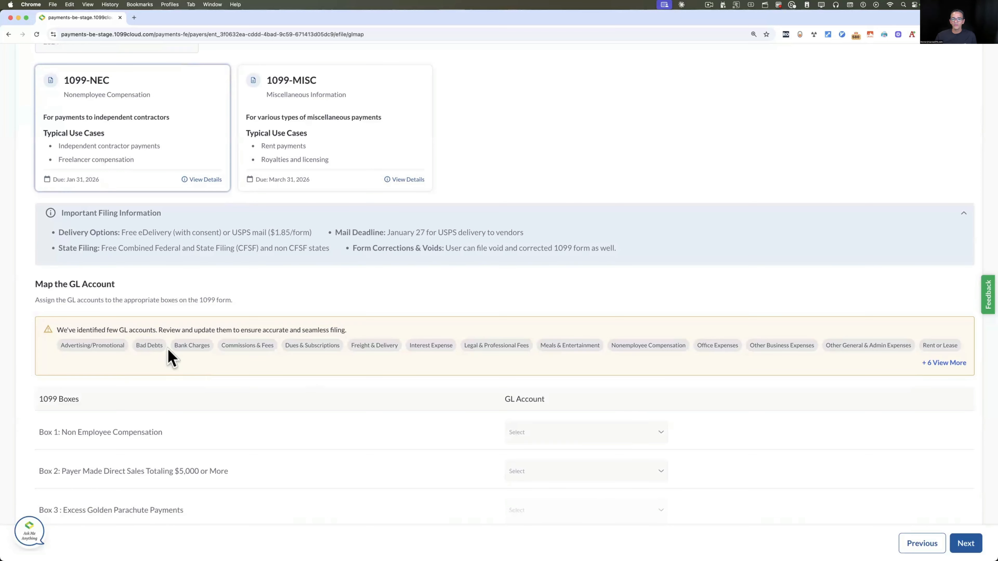
Map Box 1 Non Employee Compensation to Advertising/Promotional and Commissions & Fees
left_click(619, 434)
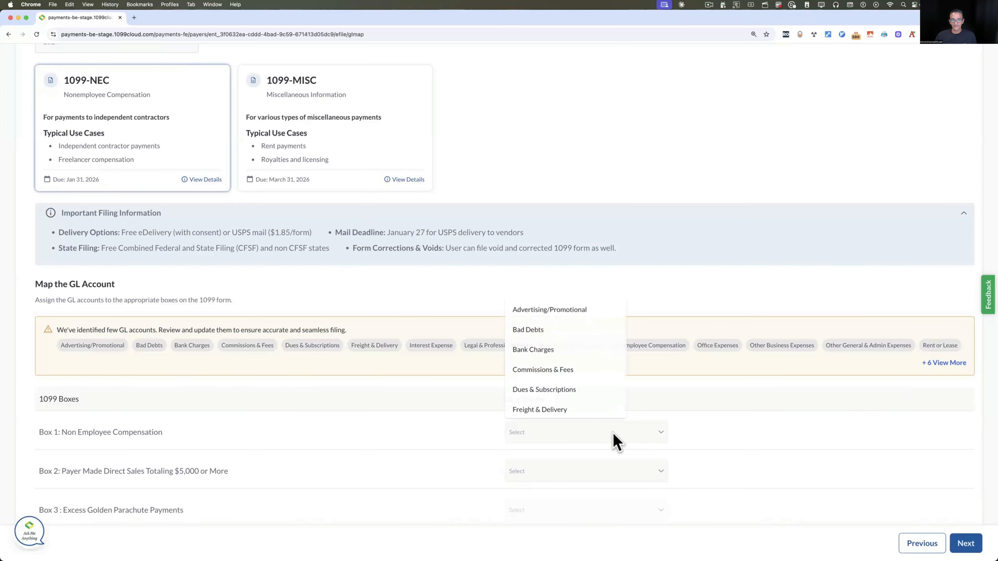
left_click(562, 311)
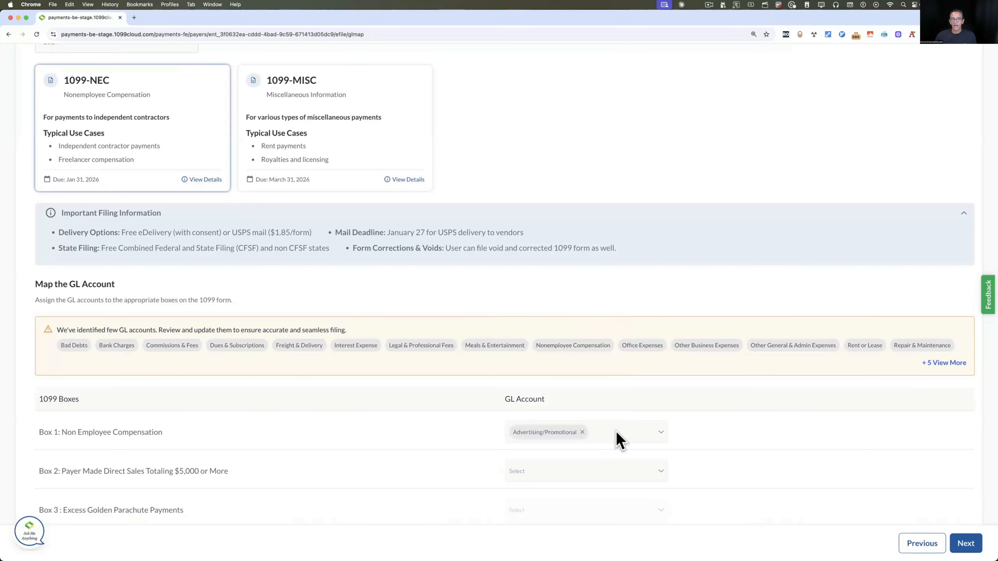
left_click(619, 437)
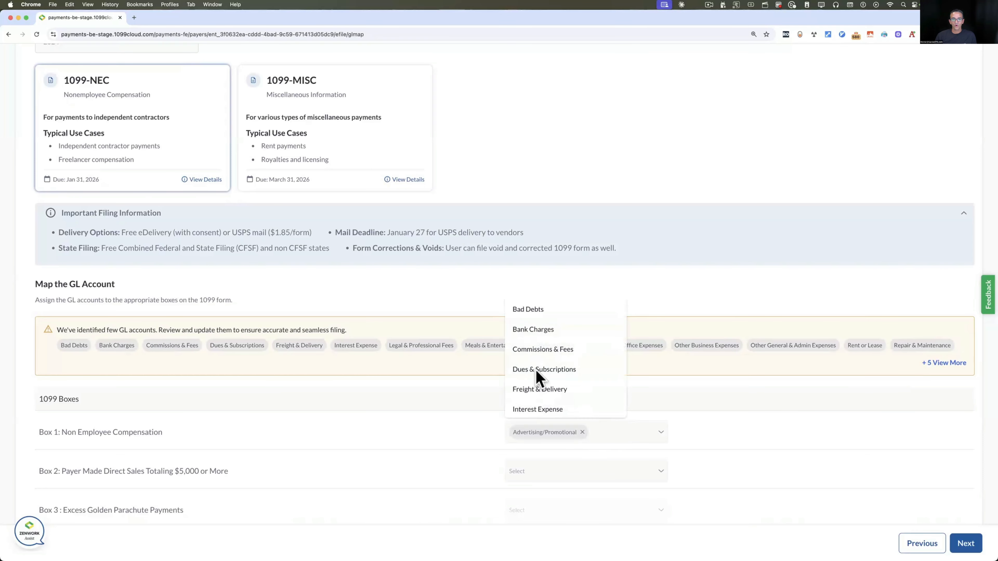
left_click(553, 350)
Review the remaining box mappings and advance to the Review Vendor step
scroll(668, 425, "down", 1)
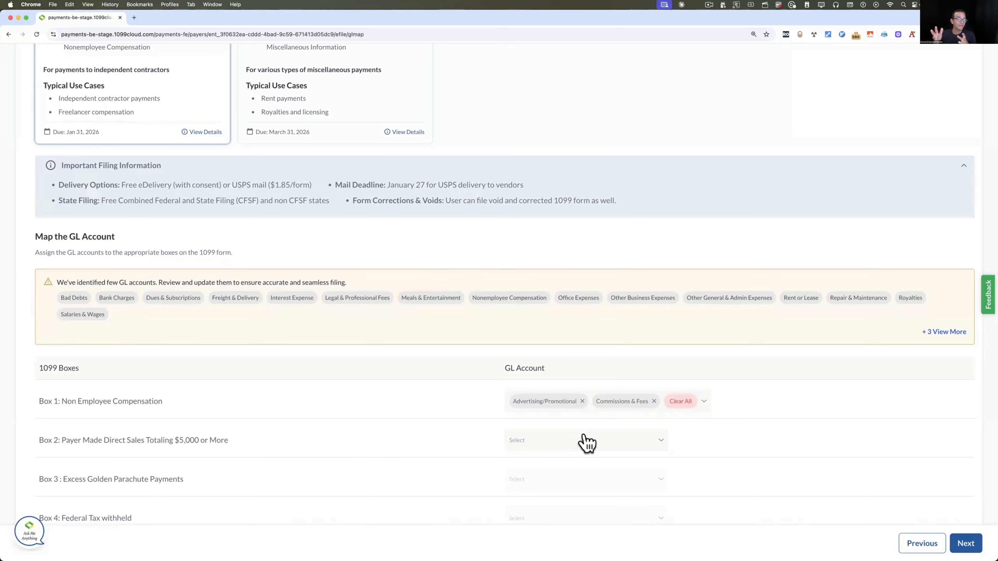
scroll(587, 443, "down", 1)
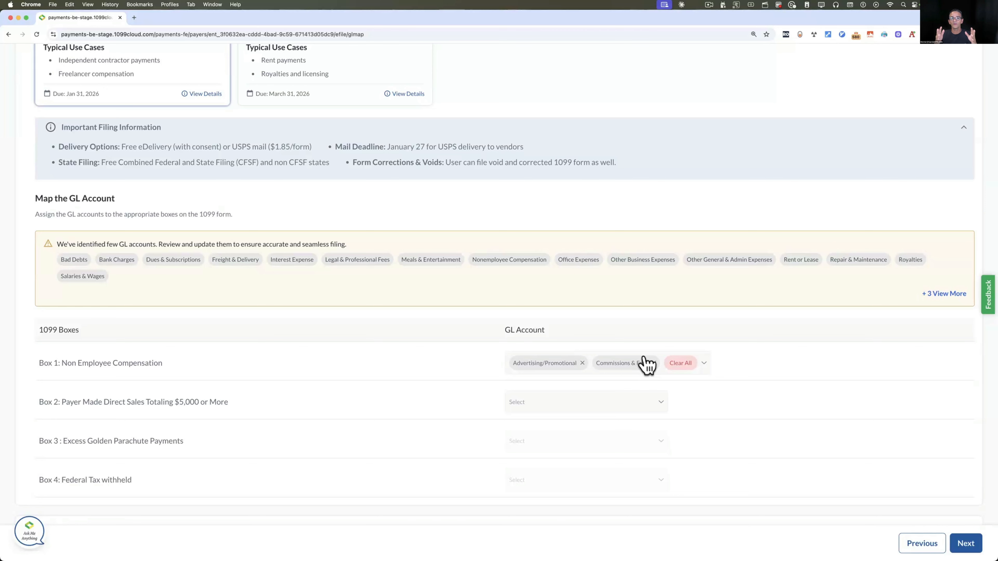
scroll(424, 284, "up", 5)
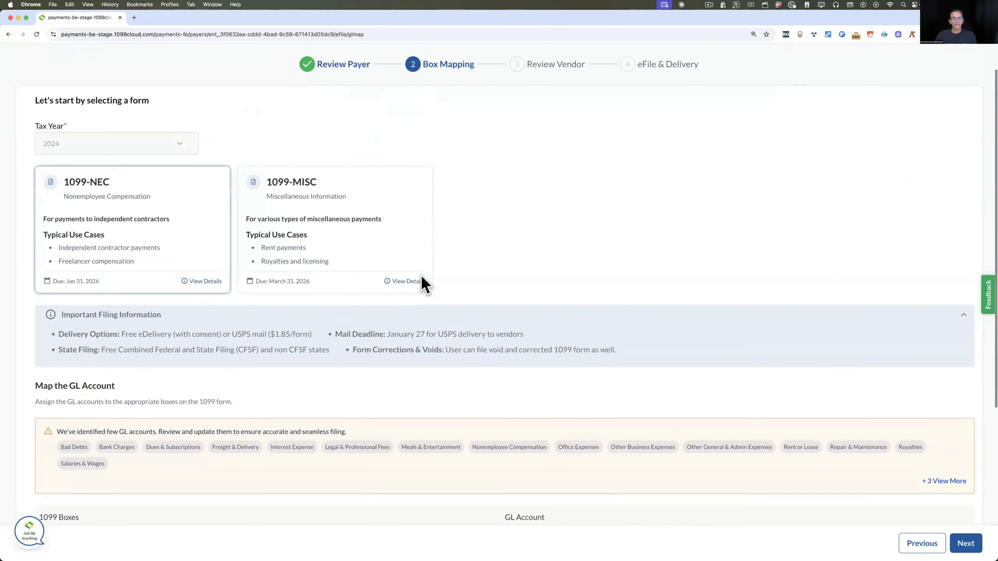
scroll(423, 283, "down", 5)
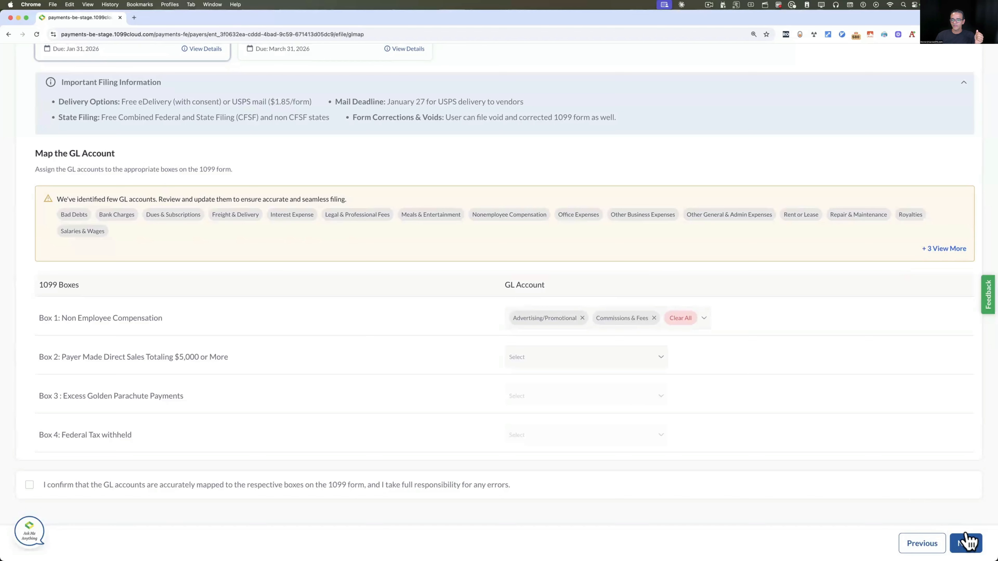
left_click(964, 544)
left_click(964, 543)
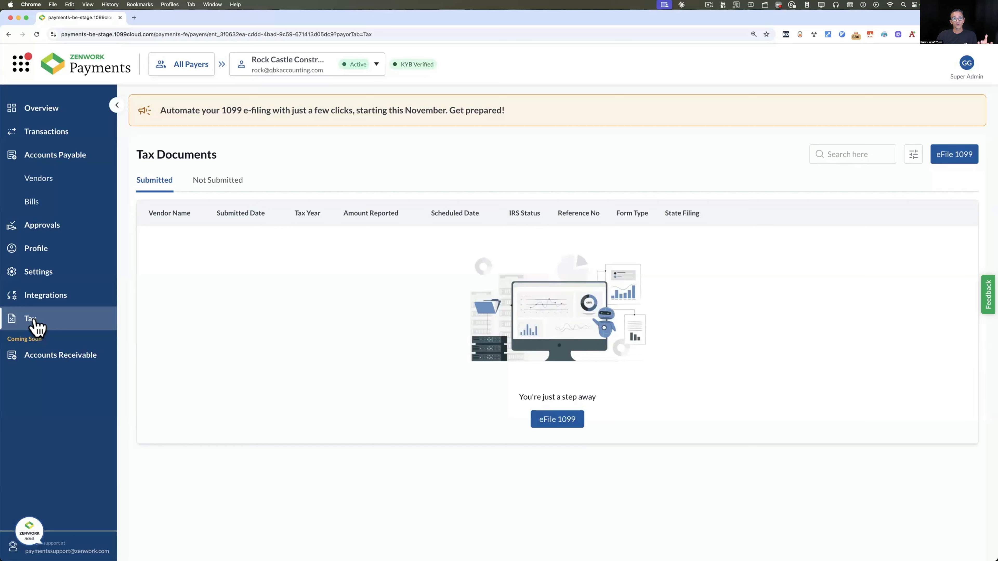
Review the Chart of Accounts in Settings, then view the empty Items list with item selection enabled
left_click(38, 272)
left_click(230, 127)
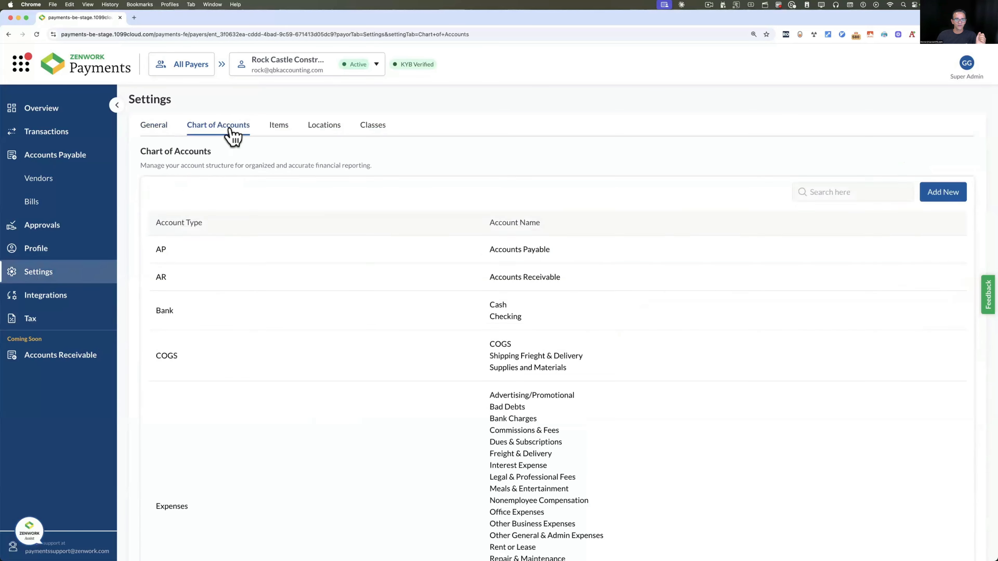
scroll(473, 315, "down", 5)
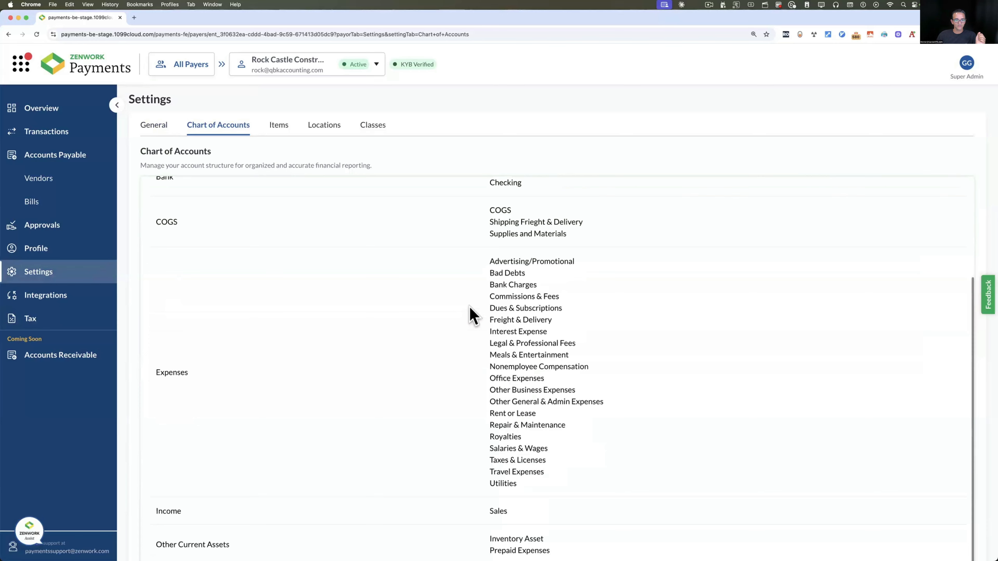
scroll(473, 316, "up", 3)
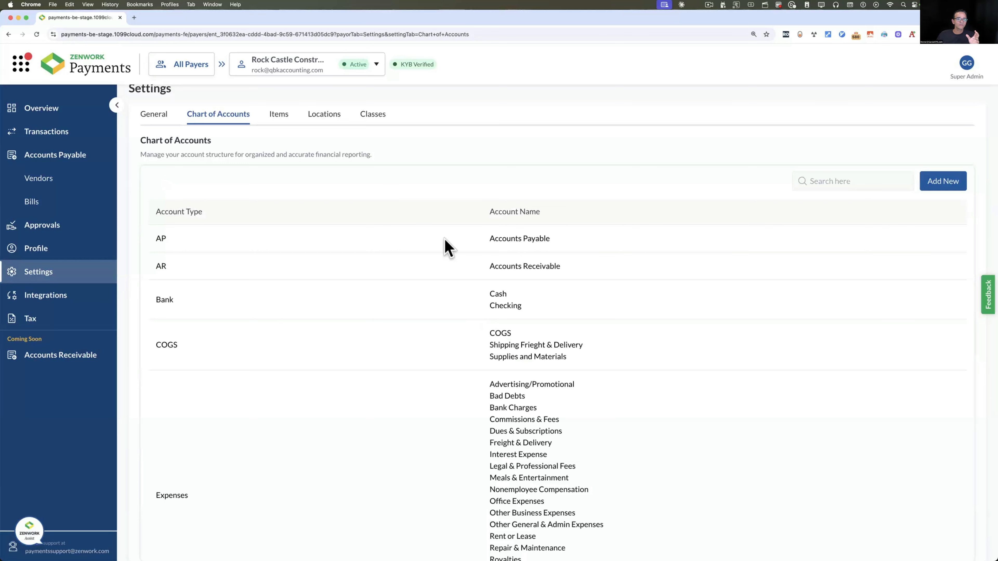
left_click(277, 115)
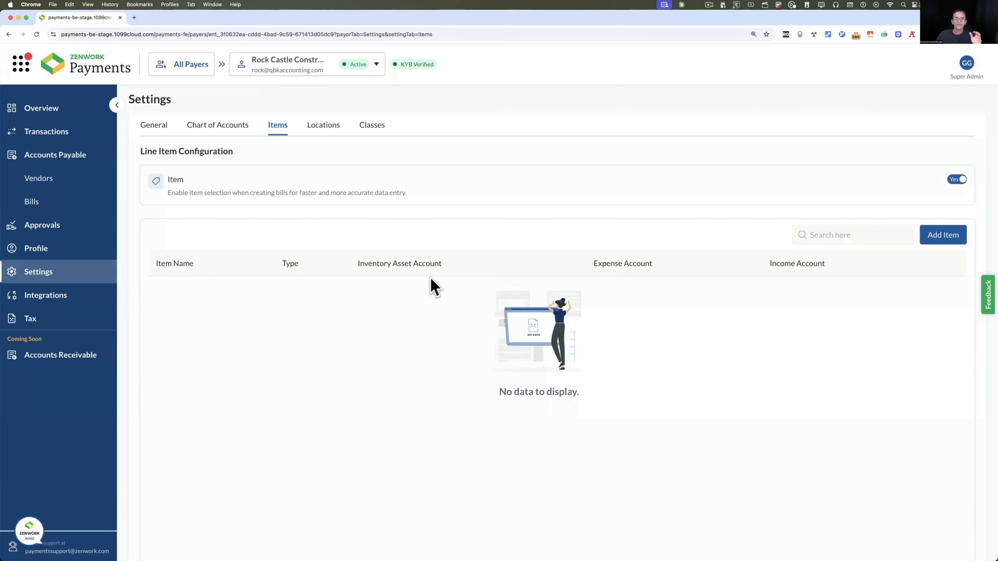
Check the Locations, Classes and Chart of Accounts settings, ending on the General settings tab
left_click(319, 130)
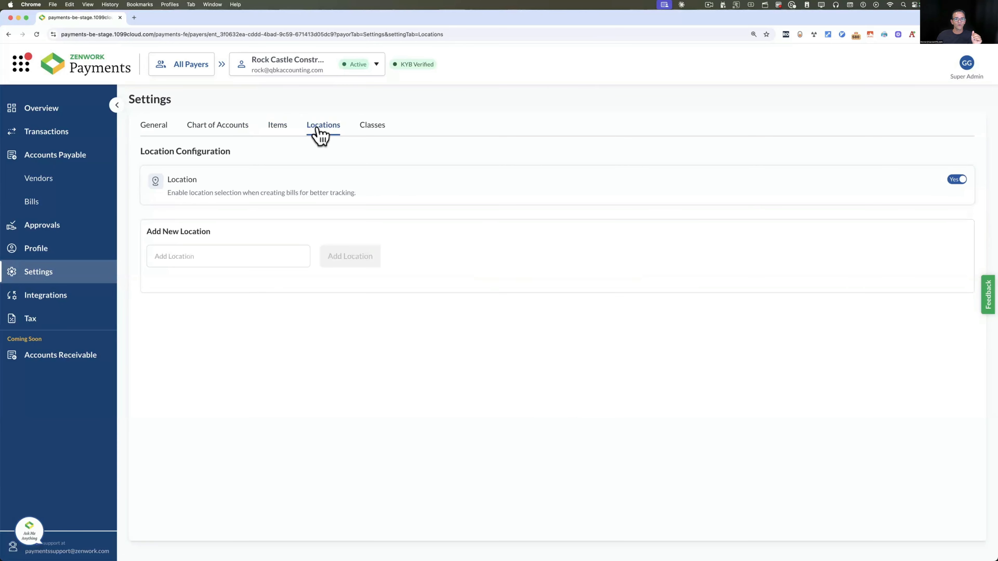
left_click(369, 127)
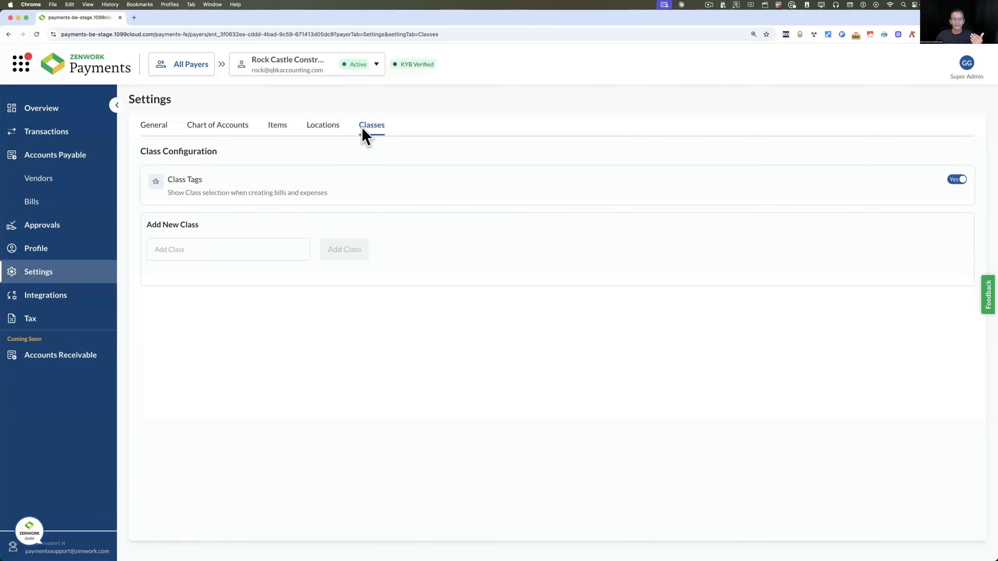
left_click(205, 128)
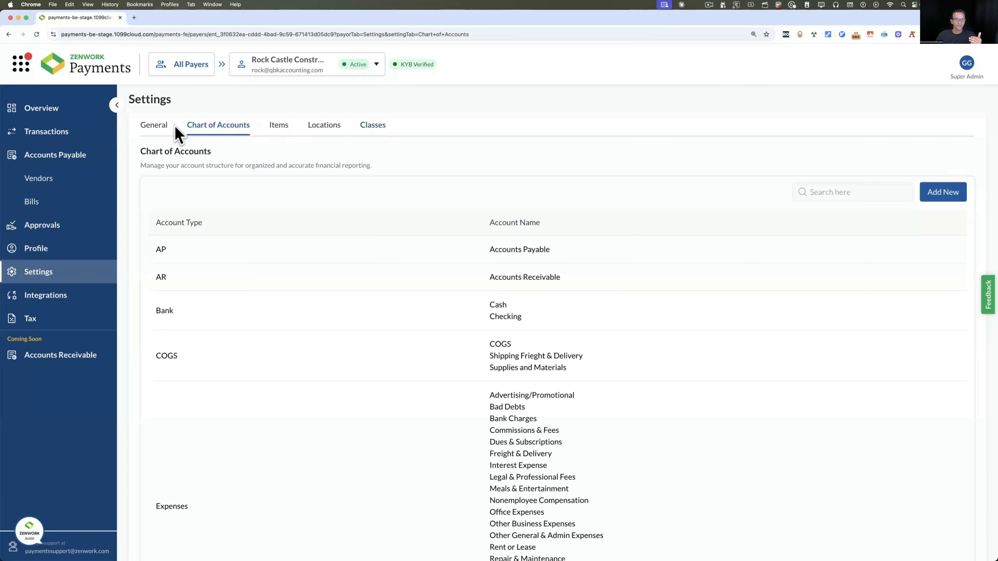
left_click(160, 130)
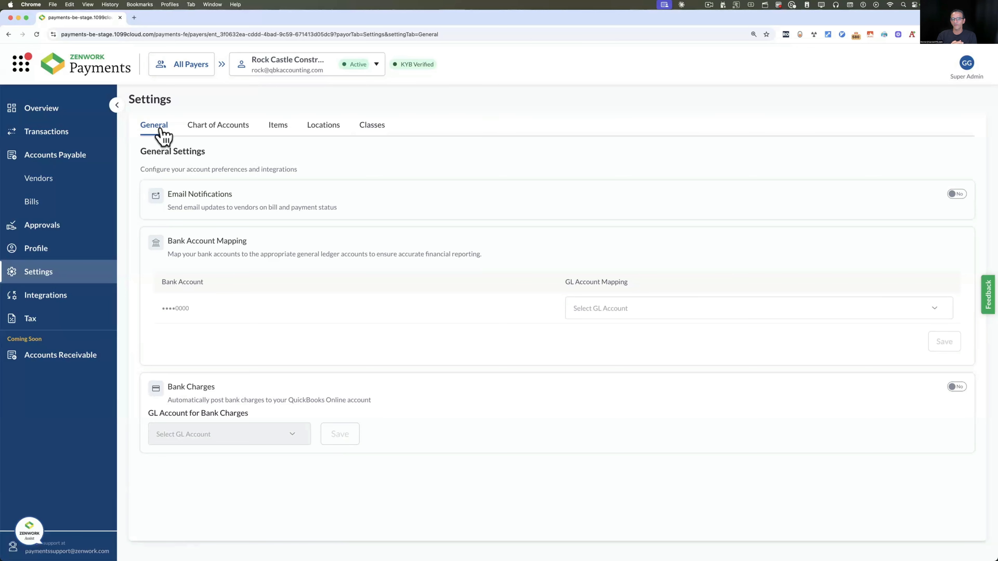
Scroll the Overview dashboard down to the Cash Flow Summary and back up
left_click(58, 108)
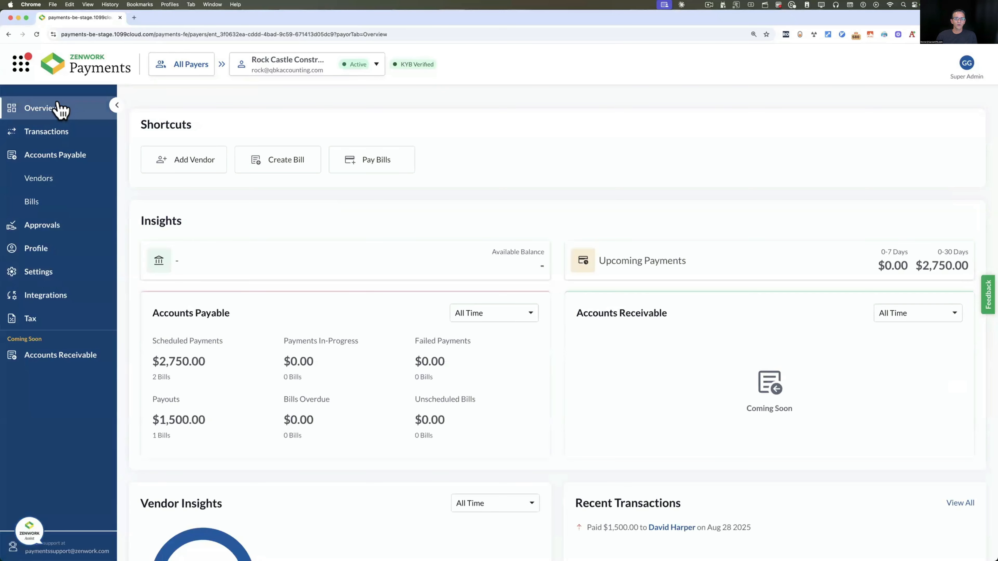
scroll(373, 252, "down", 3)
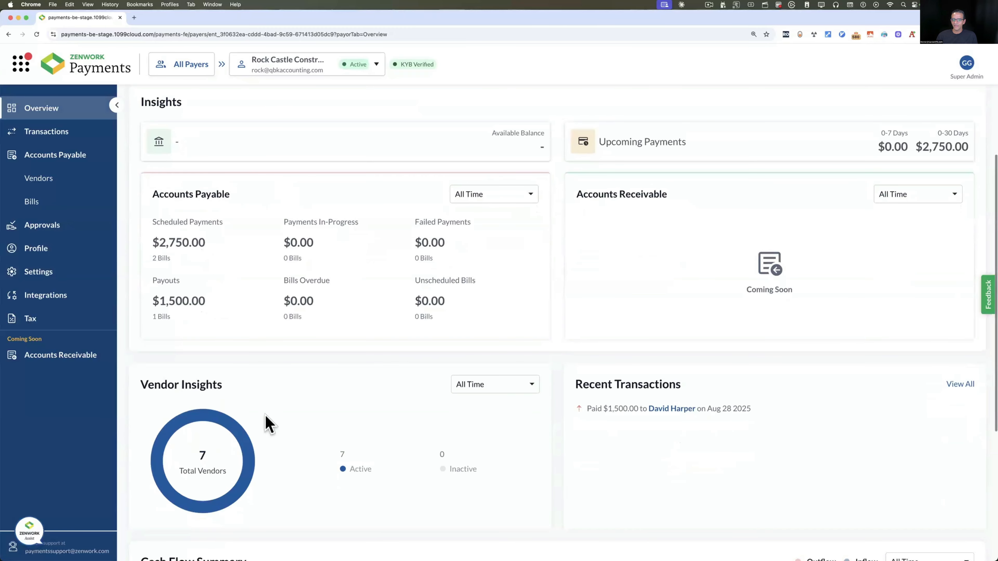
scroll(397, 392, "down", 2)
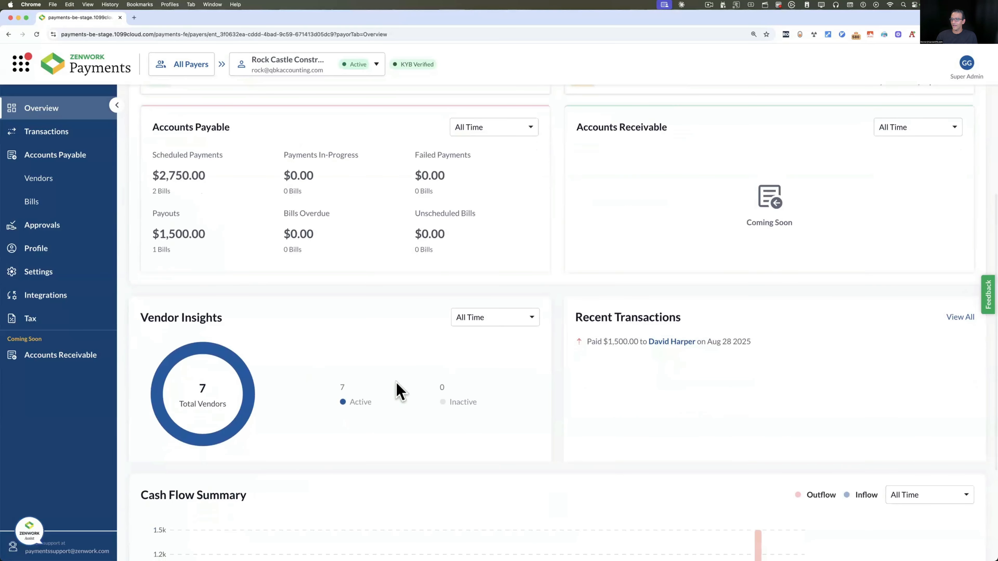
scroll(396, 391, "down", 2)
scroll(396, 391, "down", 2)
mouse_move(782, 397)
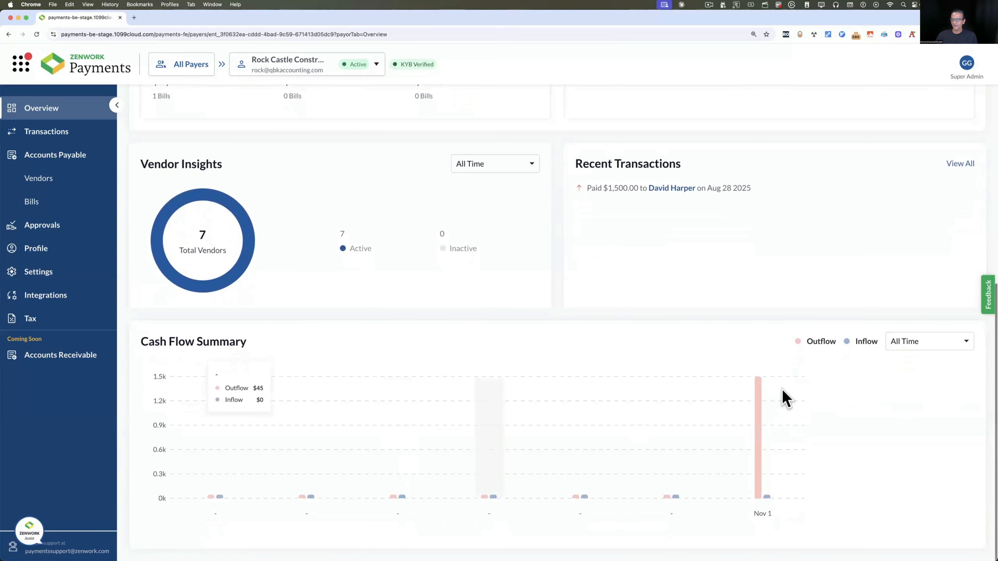
scroll(490, 334, "up", 8)
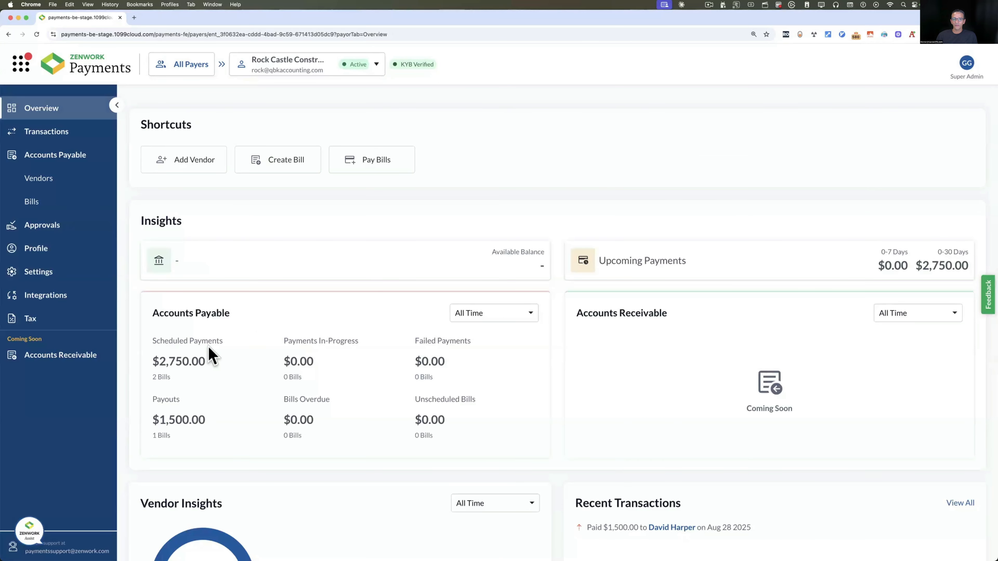